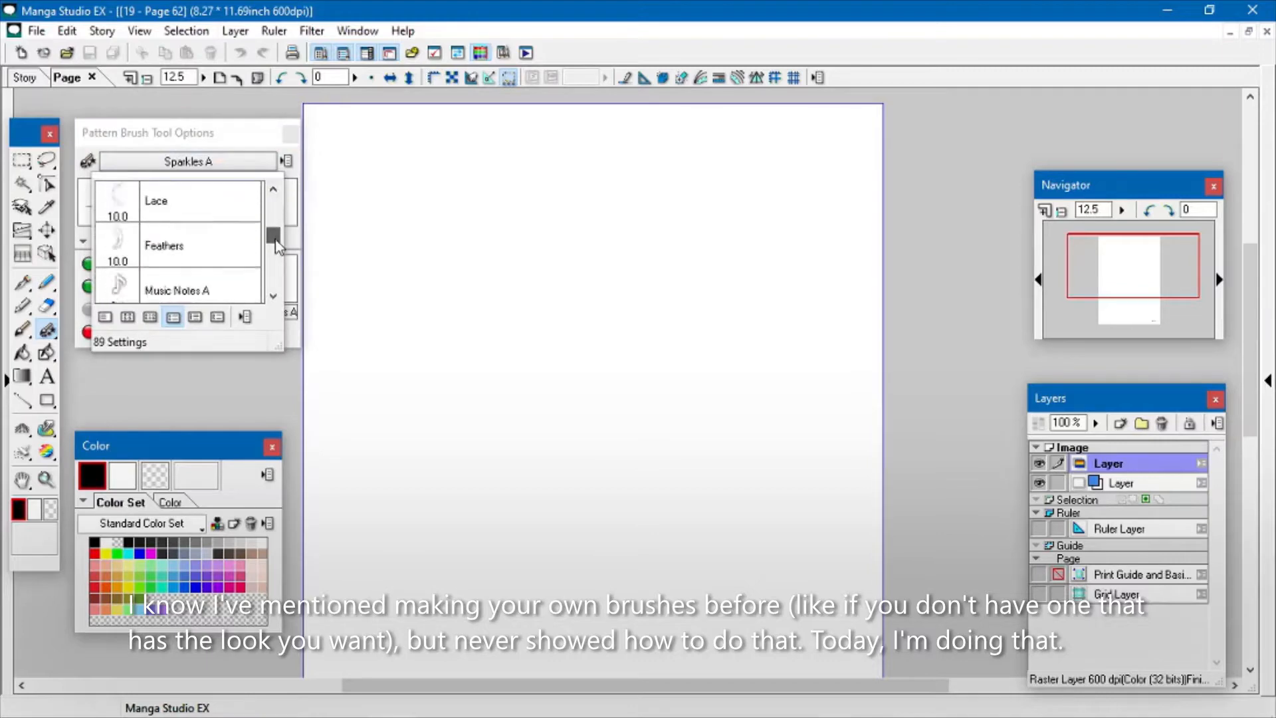
Select the Stars C pattern brush and look through the neighbouring pattern brush presets
{"action": "left_click", "coordinate": [257, 229]}
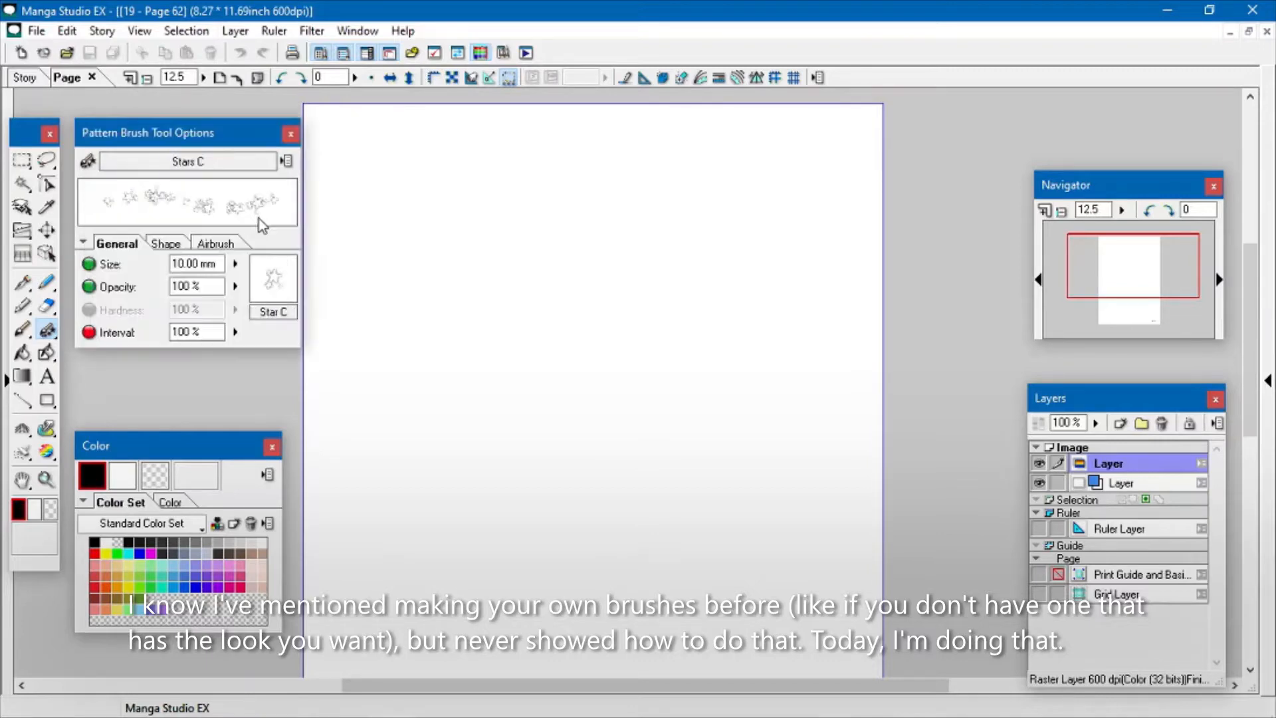
{"action": "left_click", "coordinate": [259, 164]}
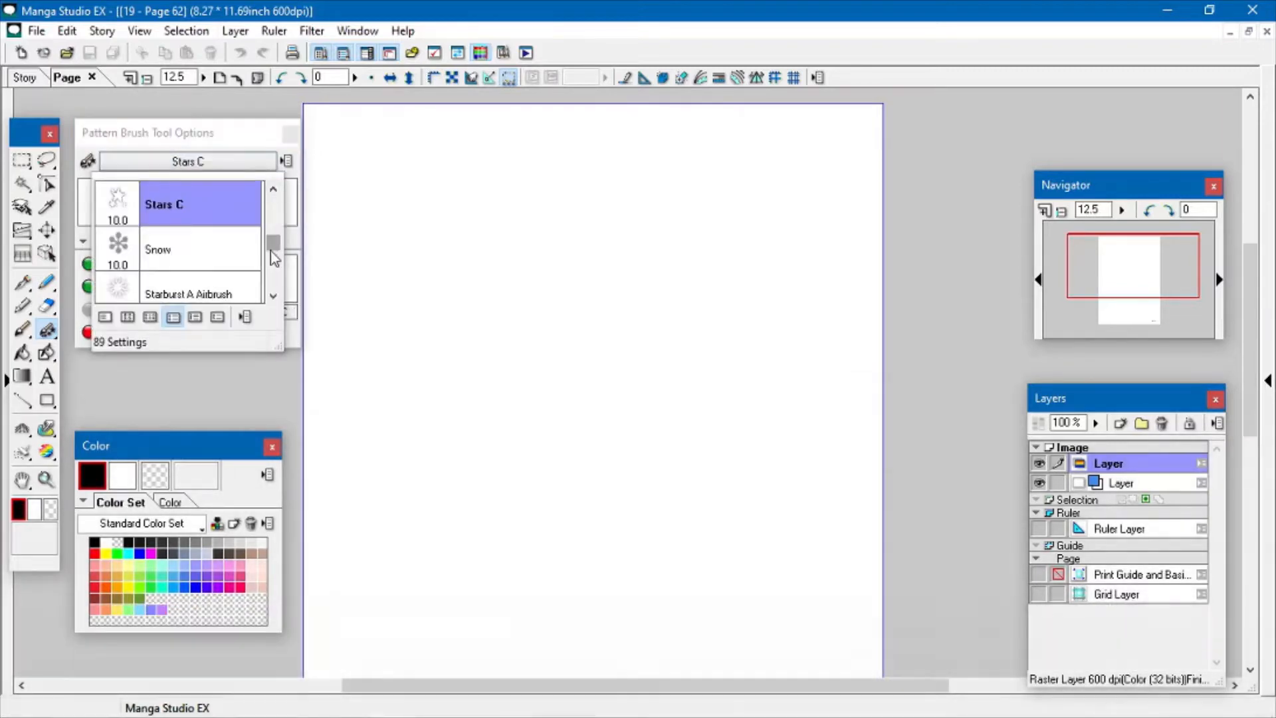
{"action": "left_click_drag", "start_coordinate": [271, 251], "coordinate": [273, 260]}
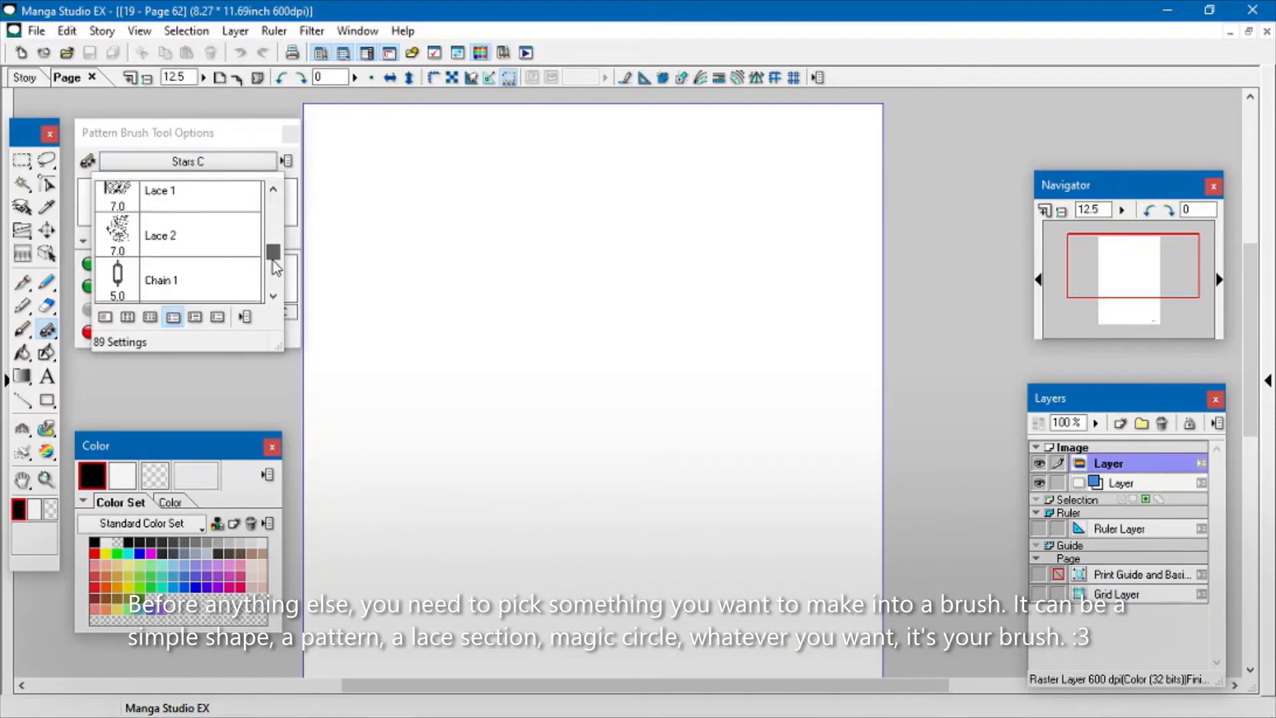
{"action": "scroll", "coordinate": [273, 260], "scroll_direction": "up", "scroll_amount": 3}
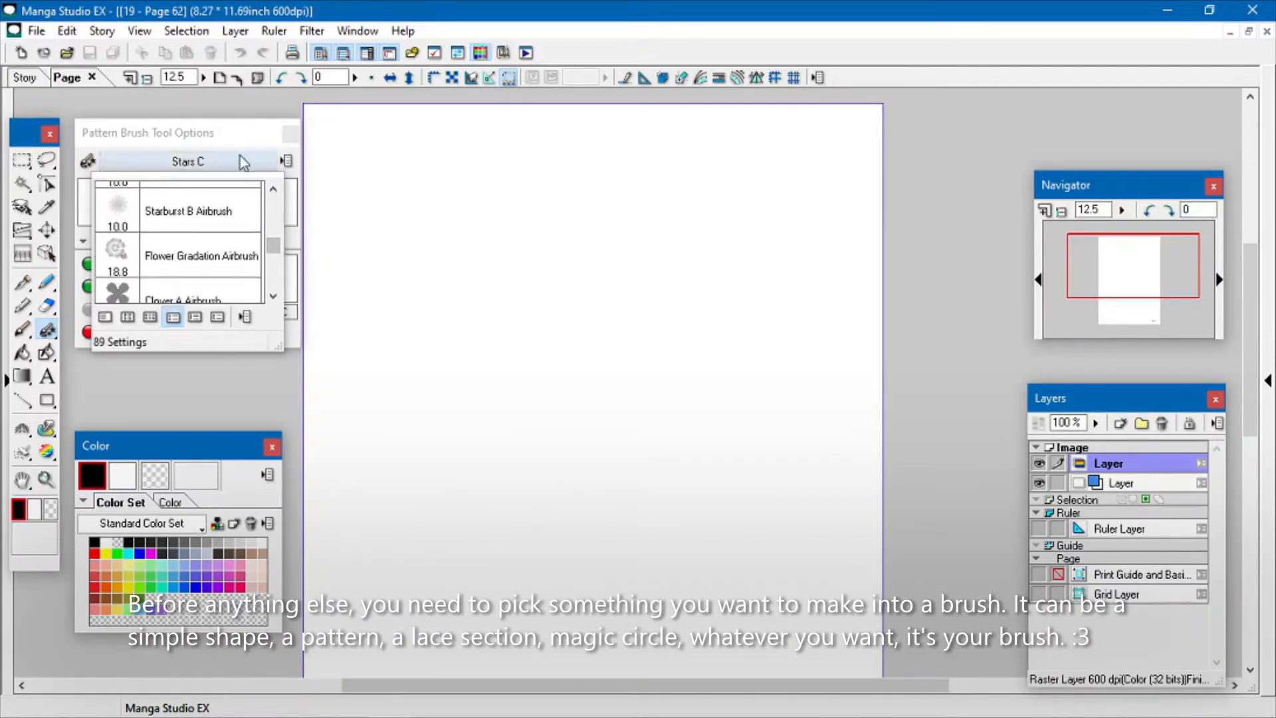
{"action": "left_click", "coordinate": [240, 133]}
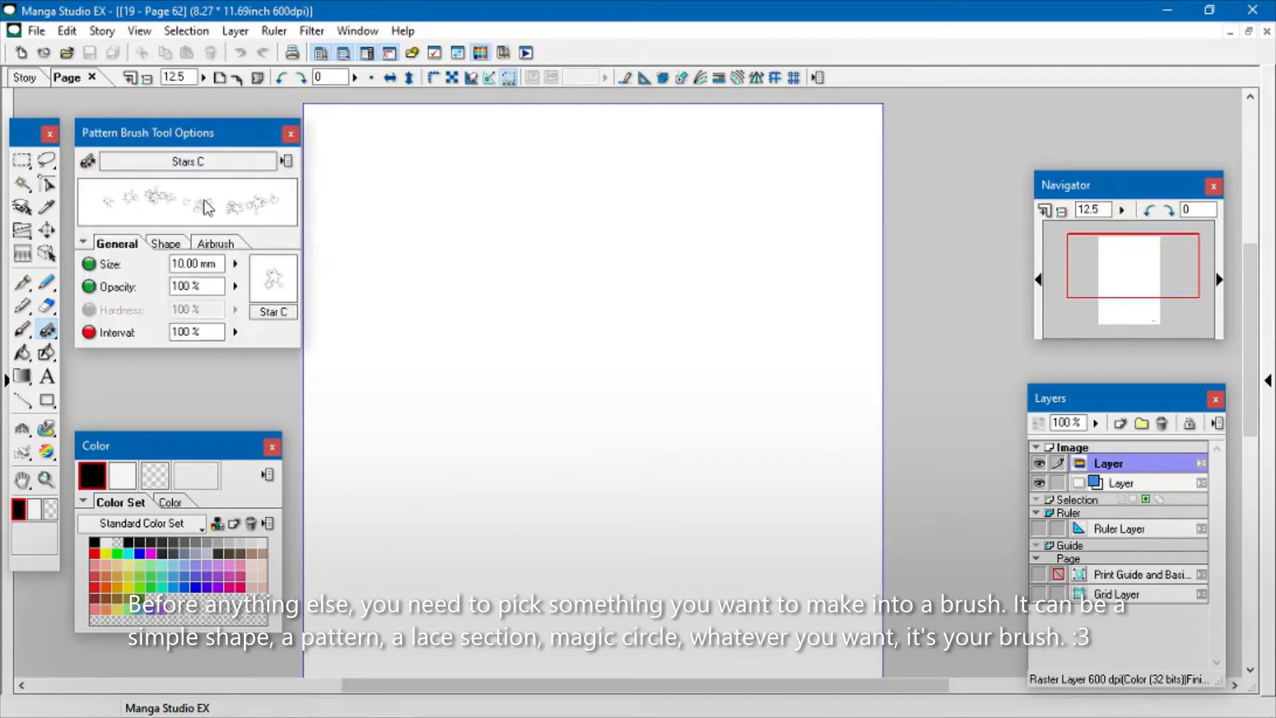
Create a new ruler layer on the page
{"action": "left_click", "coordinate": [23, 282]}
{"action": "left_click", "coordinate": [46, 479]}
{"action": "left_click", "coordinate": [598, 330]}
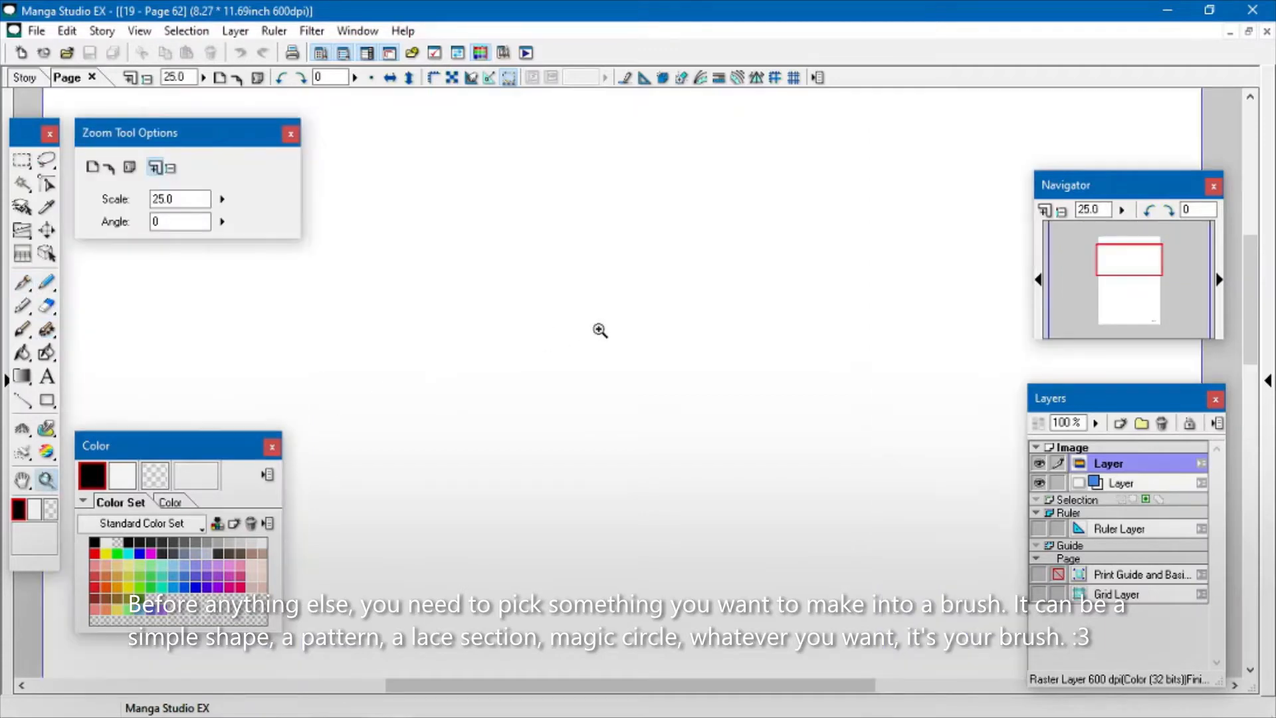
{"action": "left_click", "coordinate": [1094, 529]}
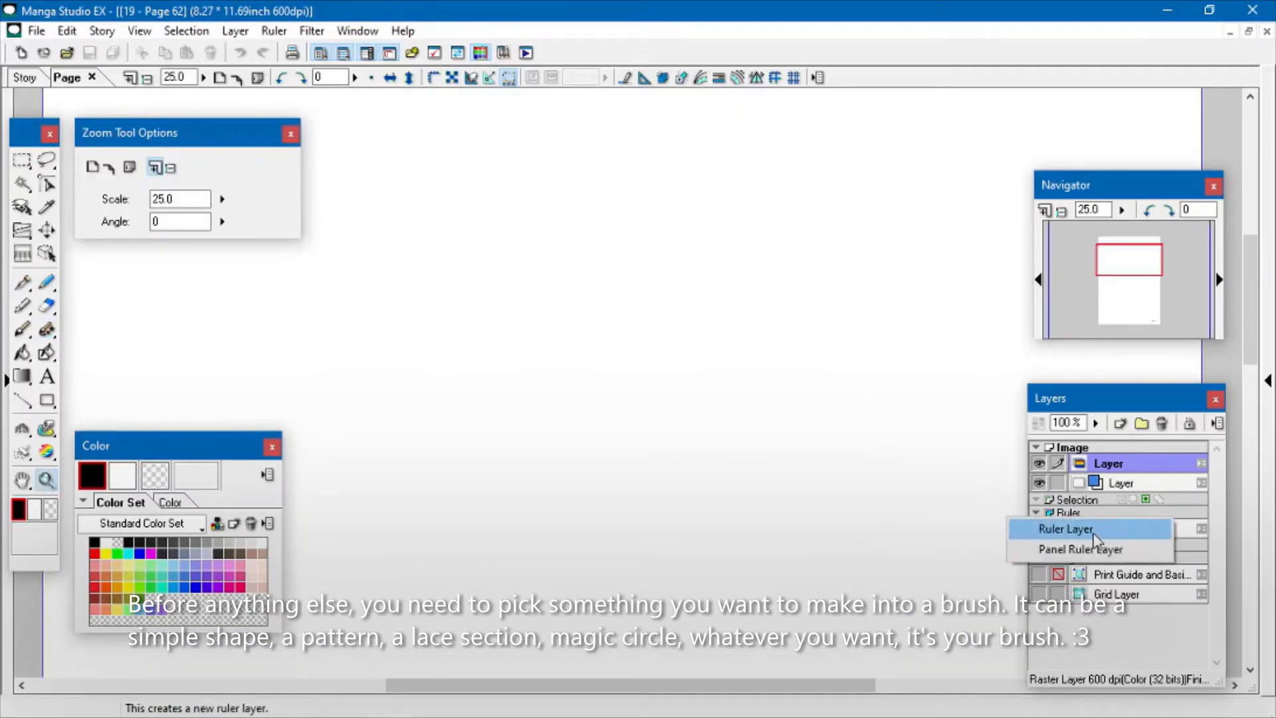
{"action": "left_click", "coordinate": [1094, 530]}
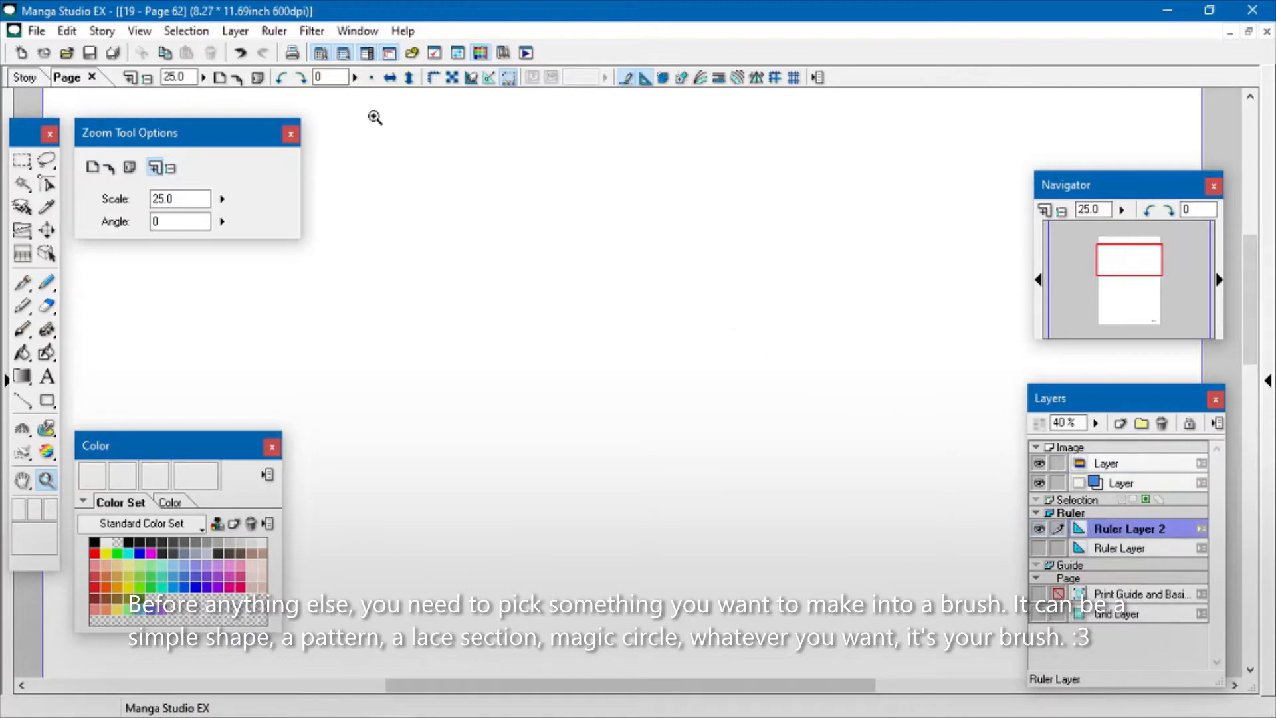
Add a Line Symmetry ruler to the new ruler layer and save the page with the raster image layer active
{"action": "left_click", "coordinate": [273, 32]}
{"action": "mouse_move", "coordinate": [392, 309]}
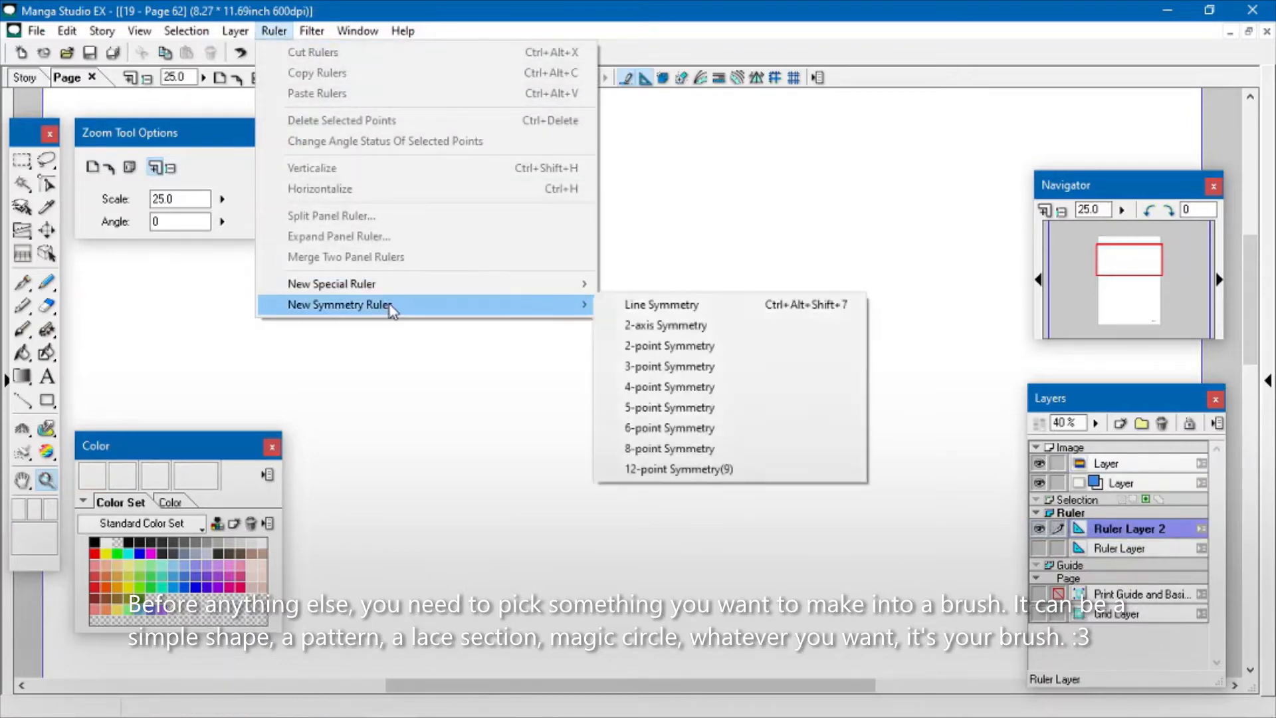
{"action": "left_click", "coordinate": [657, 308]}
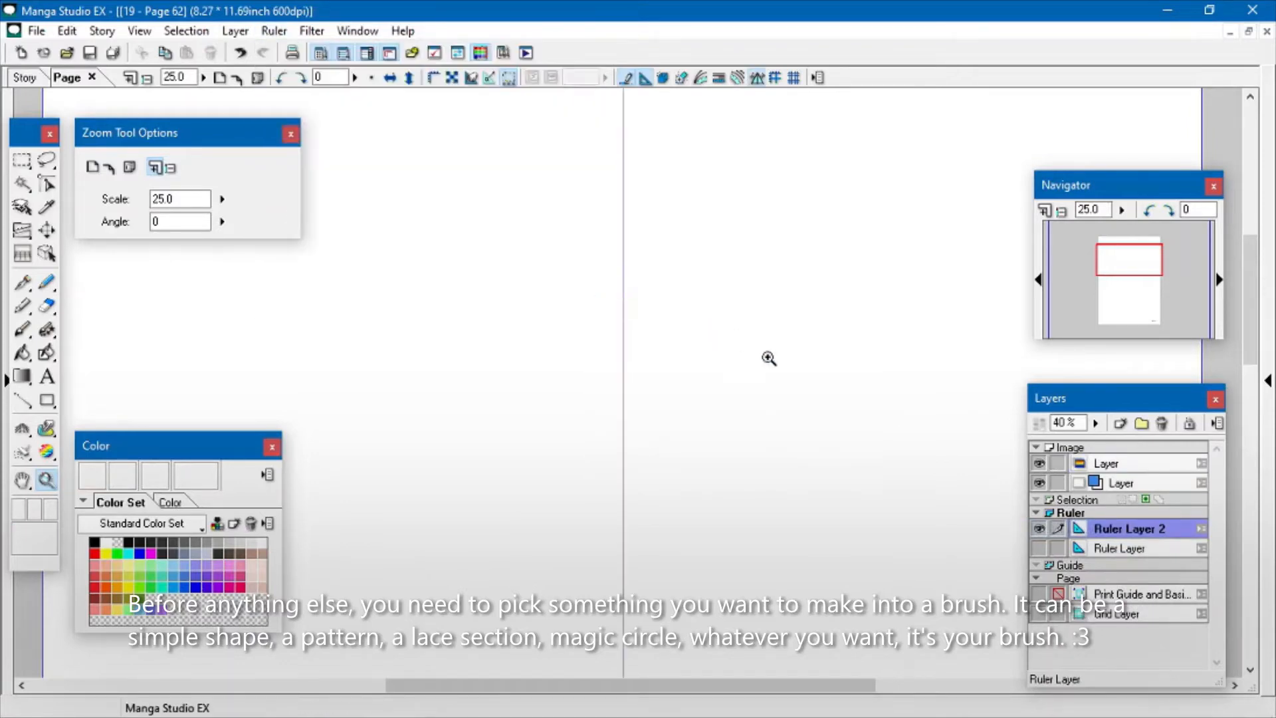
{"action": "left_click", "coordinate": [1109, 465]}
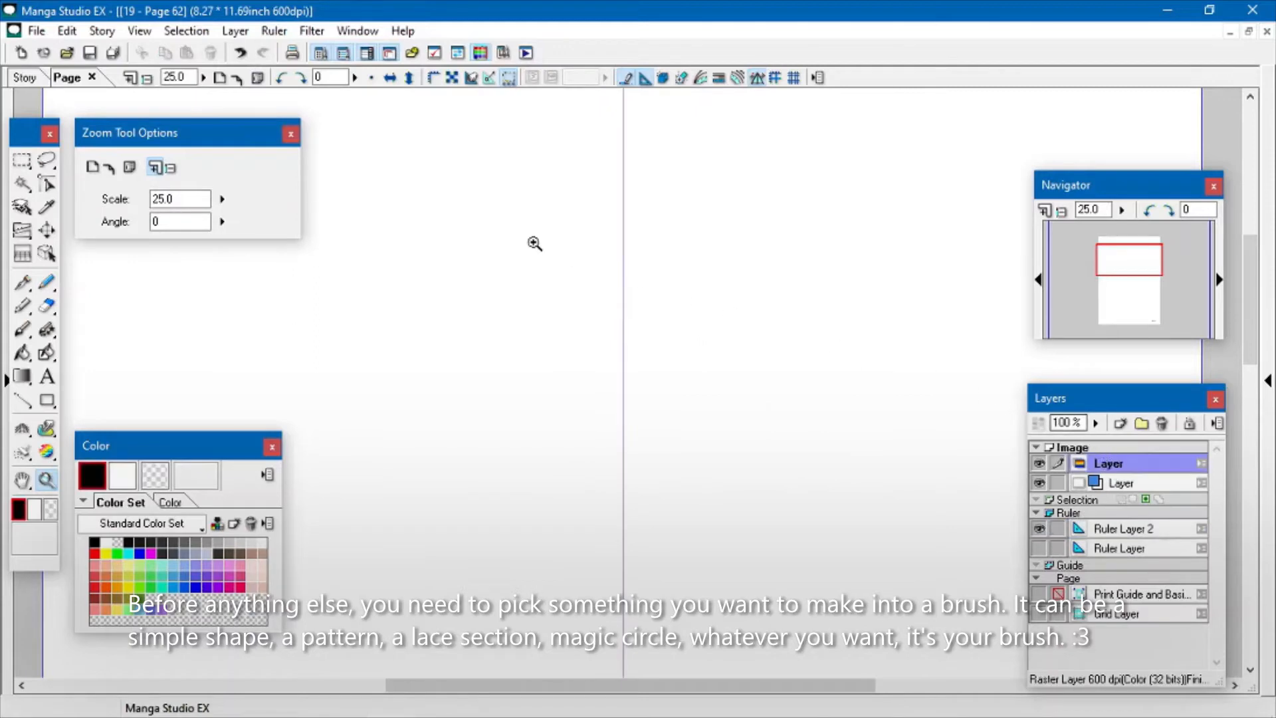
{"action": "left_click", "coordinate": [89, 52]}
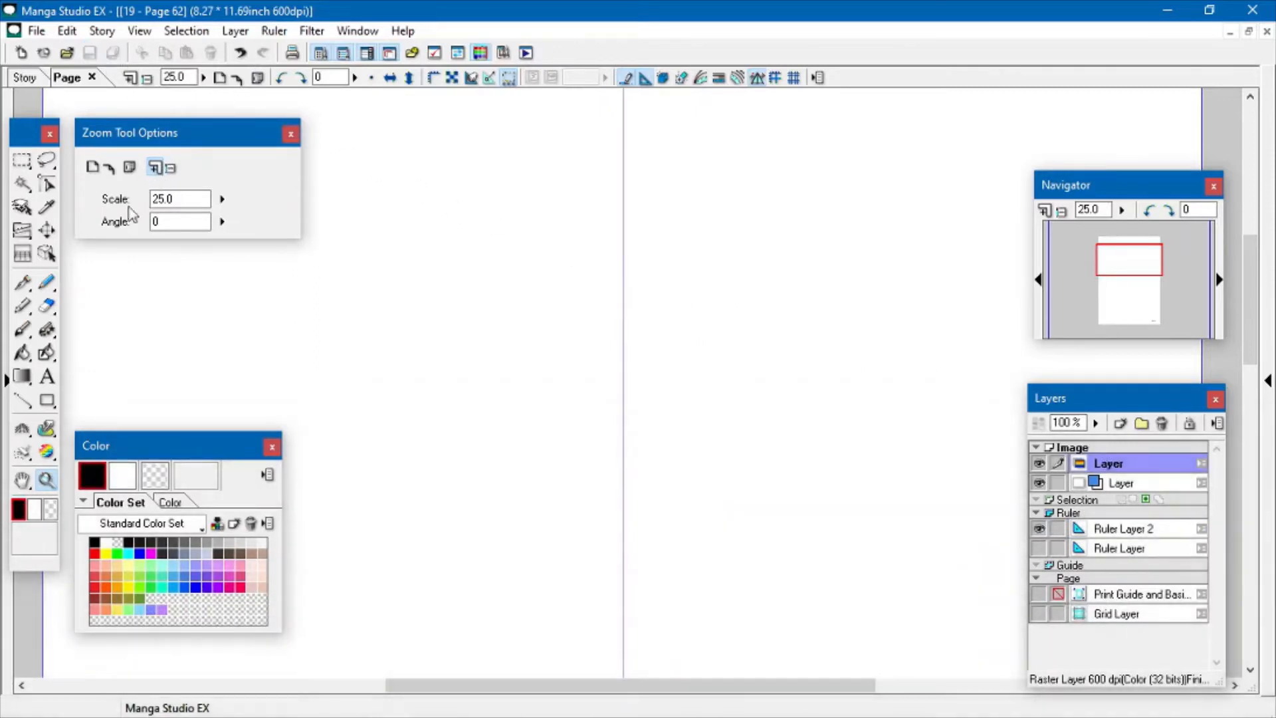
Draw a mirrored heart outline across the symmetry line with the 0.70 mm Gray Use pen and fill it black
{"action": "left_click", "coordinate": [22, 283]}
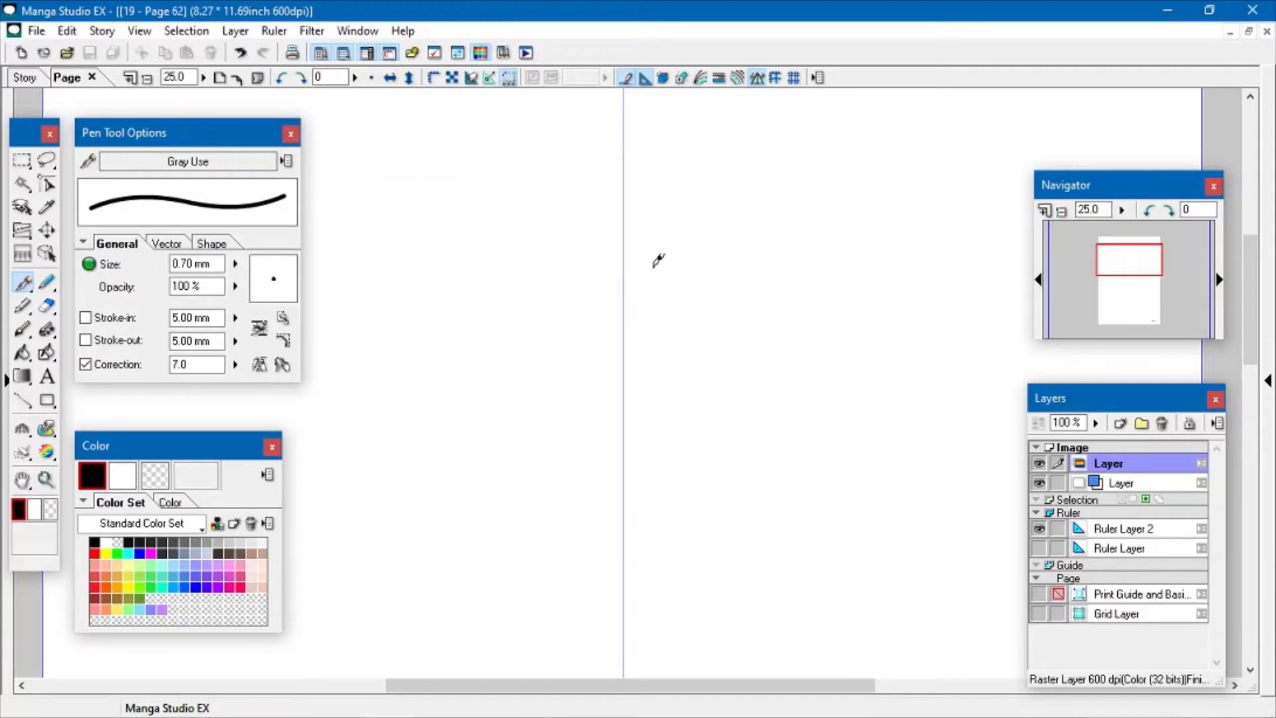
{"action": "mouse_move", "coordinate": [650, 248]}
{"action": "left_mouse_down"}
{"action": "mouse_move", "coordinate": [692, 248]}
{"action": "mouse_move", "coordinate": [703, 296]}
{"action": "mouse_move", "coordinate": [623, 392]}
{"action": "left_mouse_up"}
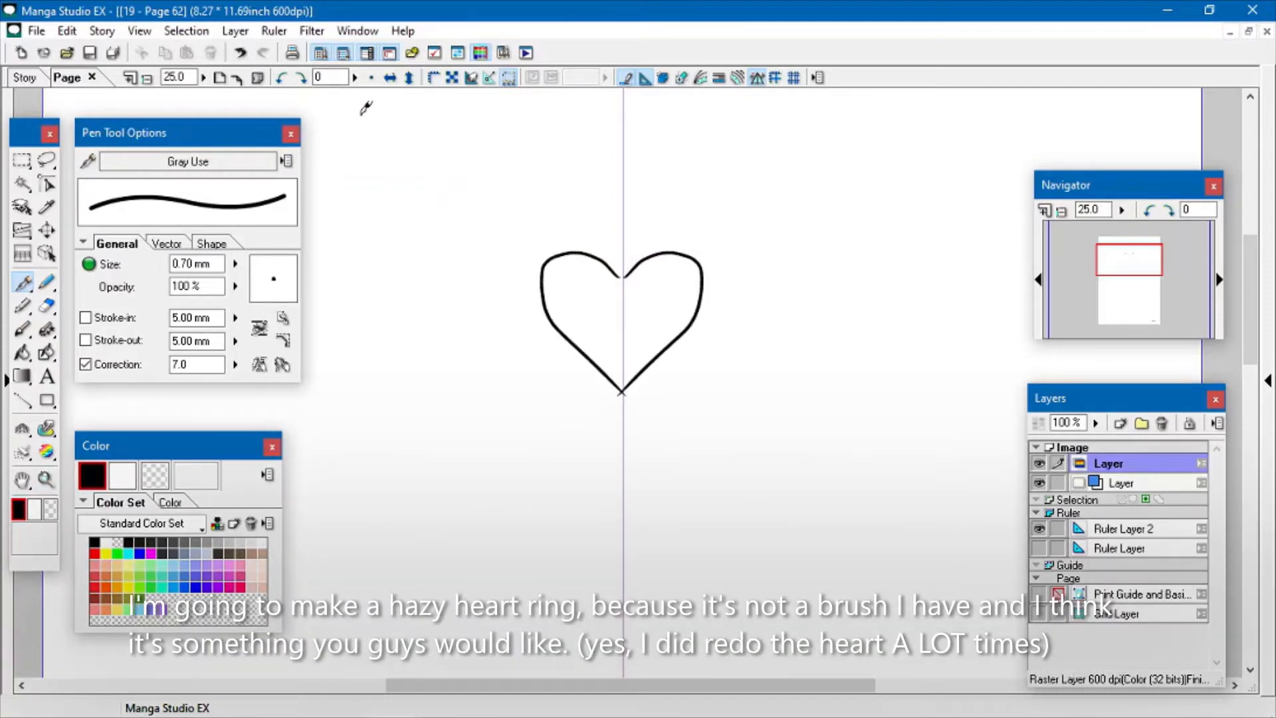
{"action": "left_click", "coordinate": [241, 54]}
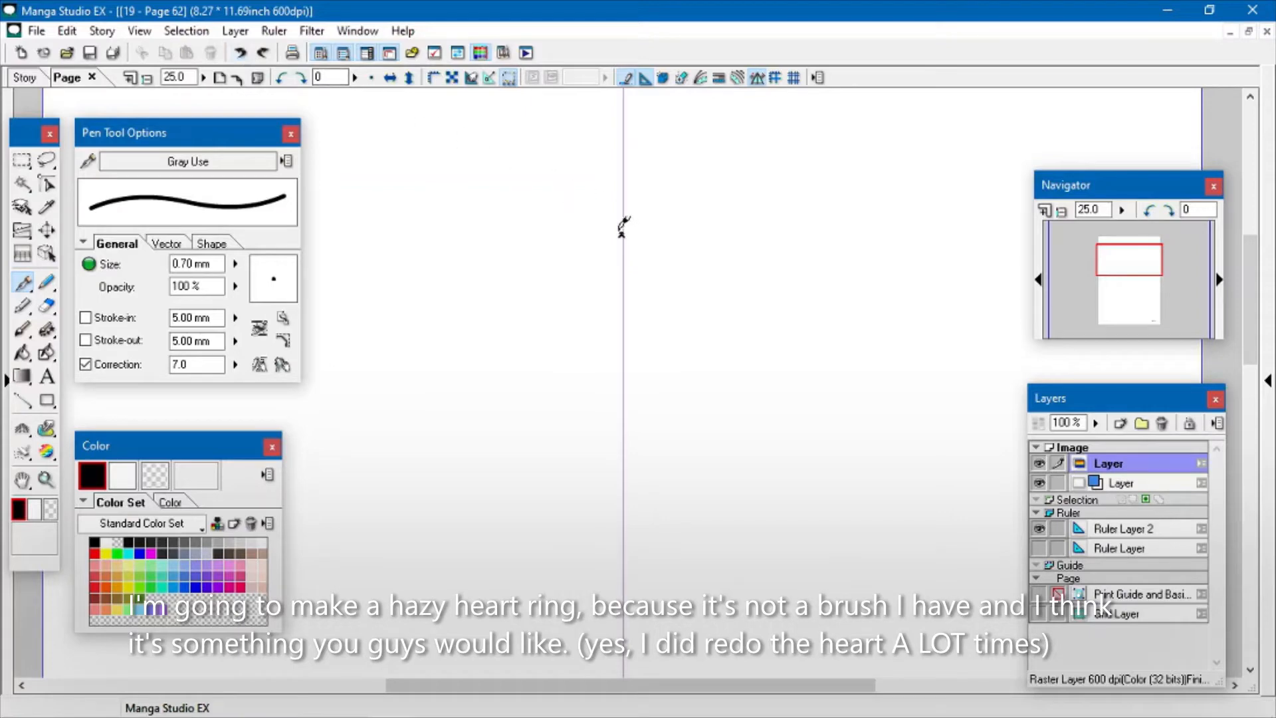
{"action": "mouse_move", "coordinate": [623, 229]}
{"action": "left_mouse_down"}
{"action": "mouse_move", "coordinate": [558, 227]}
{"action": "mouse_move", "coordinate": [552, 265]}
{"action": "mouse_move", "coordinate": [569, 299]}
{"action": "mouse_move", "coordinate": [628, 340]}
{"action": "left_mouse_up"}
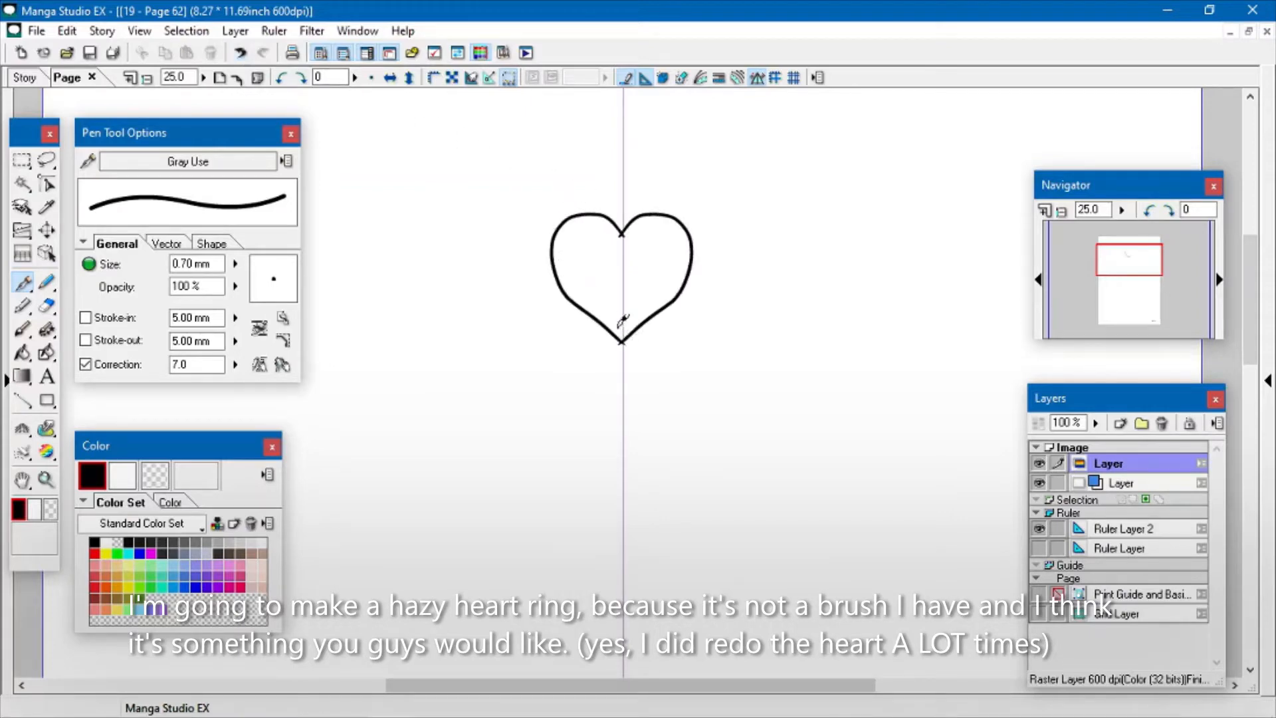
{"action": "left_click", "coordinate": [240, 53]}
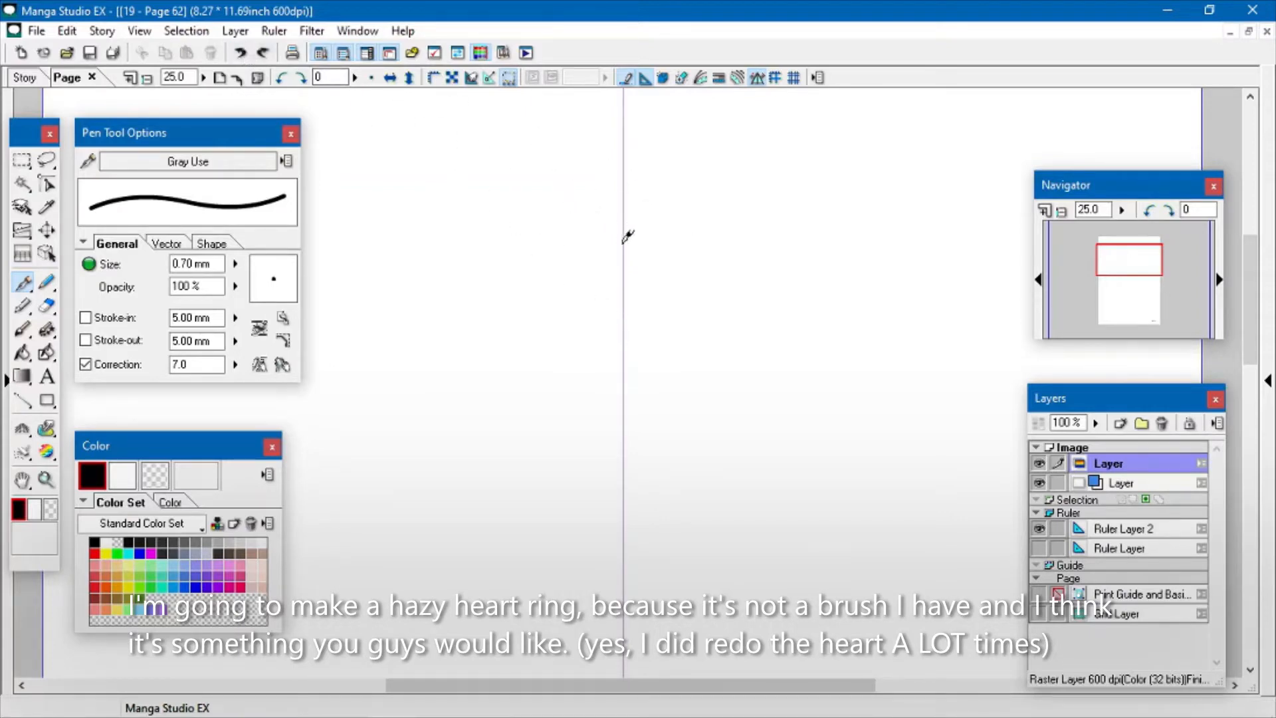
{"action": "mouse_move", "coordinate": [625, 240]}
{"action": "left_mouse_down"}
{"action": "mouse_move", "coordinate": [635, 213]}
{"action": "mouse_move", "coordinate": [691, 194]}
{"action": "mouse_move", "coordinate": [724, 237]}
{"action": "mouse_move", "coordinate": [717, 263]}
{"action": "mouse_move", "coordinate": [622, 360]}
{"action": "left_mouse_up"}
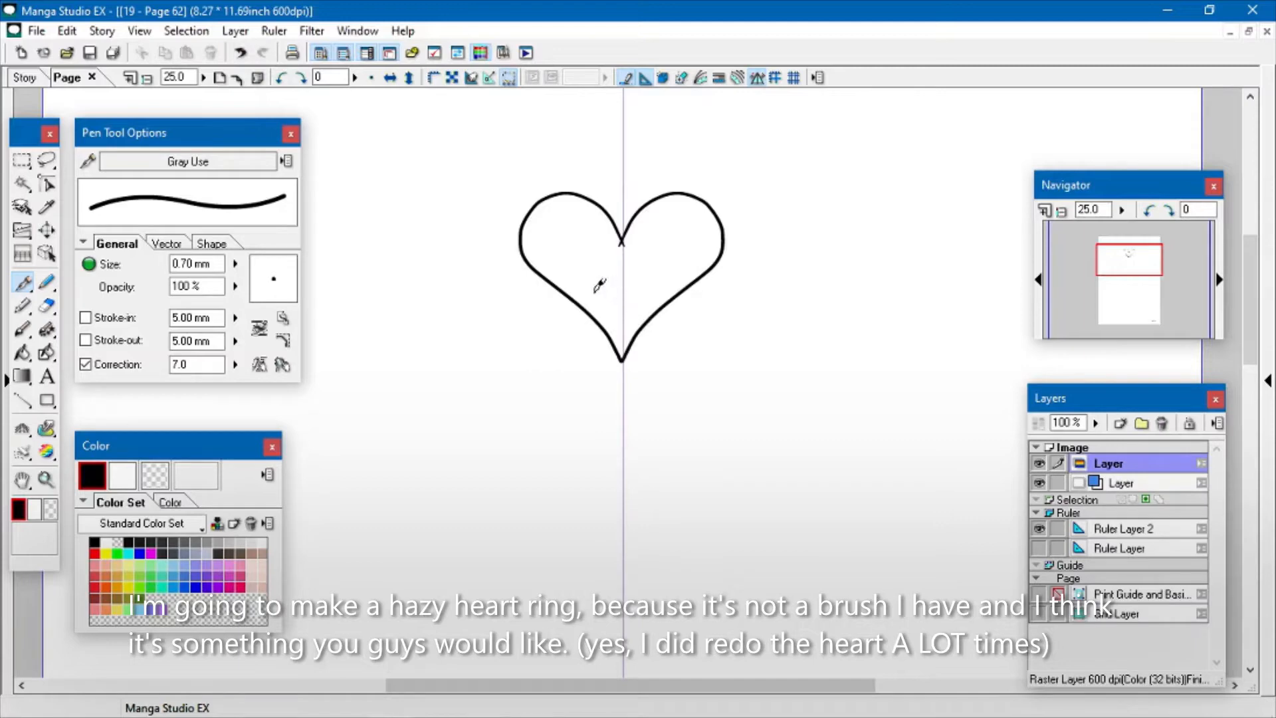
{"action": "left_click", "coordinate": [22, 352]}
{"action": "left_click", "coordinate": [577, 233]}
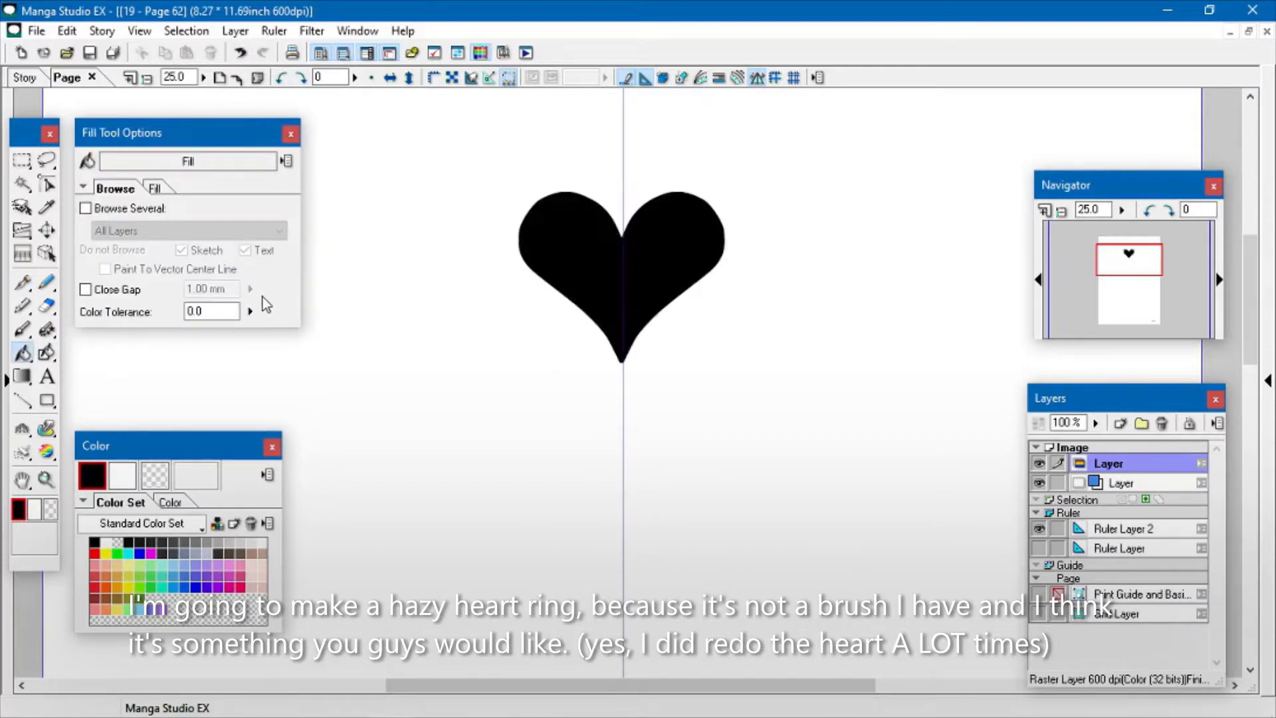
Draw a smaller mirrored heart below the filled one, redoing the outline as needed, and fill it black
{"action": "left_click", "coordinate": [23, 284]}
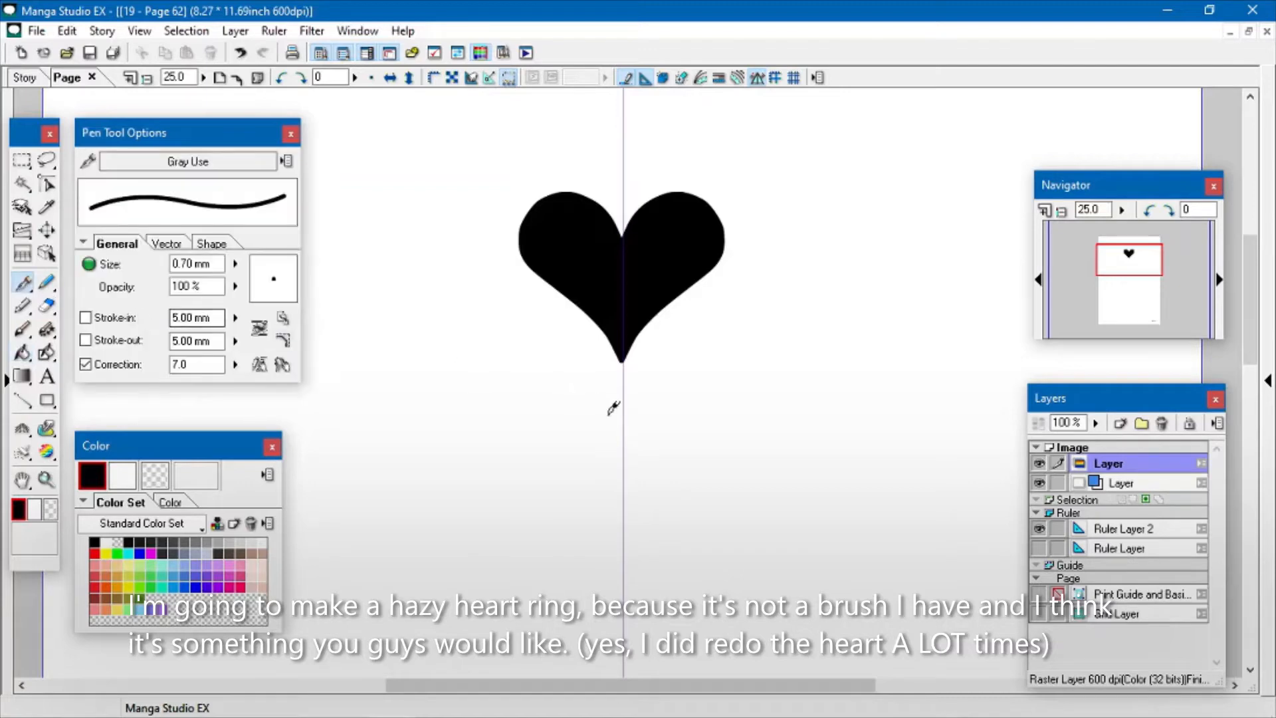
{"action": "mouse_move", "coordinate": [619, 450]}
{"action": "left_mouse_down"}
{"action": "mouse_move", "coordinate": [673, 436]}
{"action": "mouse_move", "coordinate": [657, 475]}
{"action": "mouse_move", "coordinate": [623, 503]}
{"action": "left_mouse_up"}
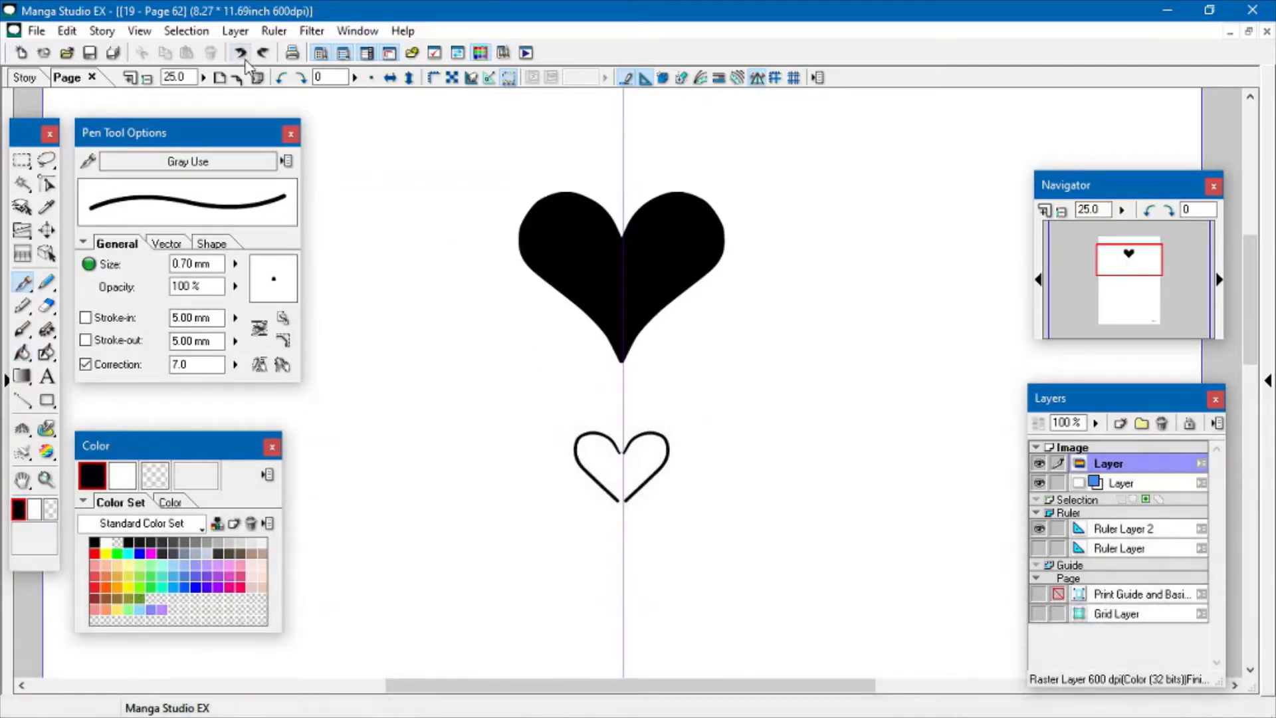
{"action": "left_click", "coordinate": [240, 53]}
{"action": "mouse_move", "coordinate": [625, 470]}
{"action": "left_mouse_down"}
{"action": "mouse_move", "coordinate": [665, 445]}
{"action": "mouse_move", "coordinate": [675, 461]}
{"action": "mouse_move", "coordinate": [625, 531]}
{"action": "left_mouse_up"}
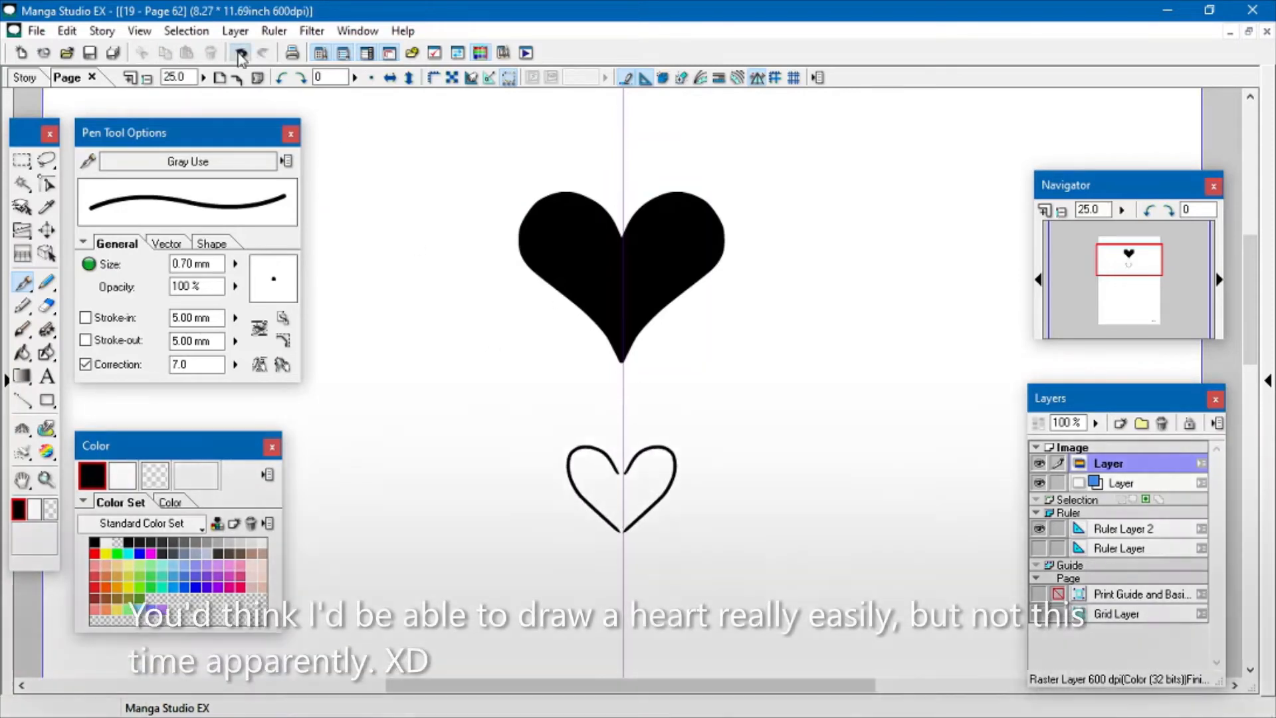
{"action": "key", "text": "ctrl+z"}
{"action": "mouse_move", "coordinate": [623, 434]}
{"action": "left_mouse_down"}
{"action": "mouse_move", "coordinate": [589, 437]}
{"action": "mouse_move", "coordinate": [621, 494]}
{"action": "left_mouse_up"}
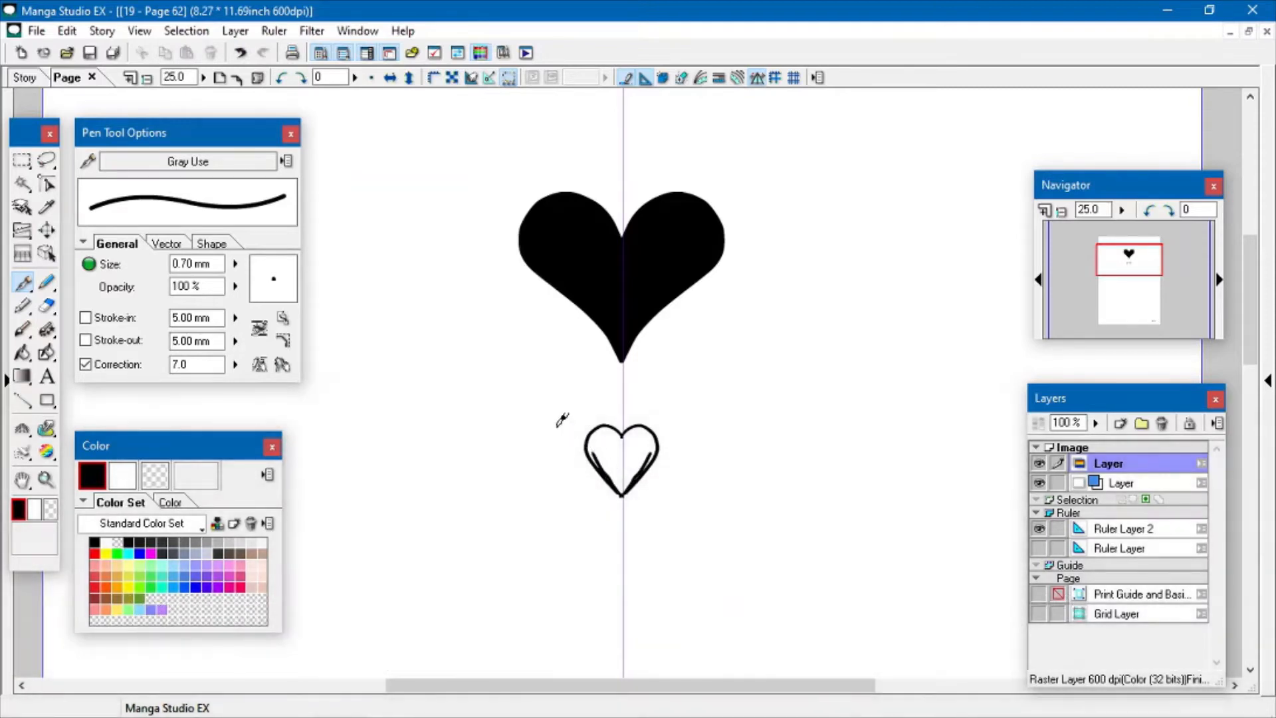
{"action": "left_click", "coordinate": [241, 53]}
{"action": "mouse_move", "coordinate": [638, 439]}
{"action": "left_mouse_down"}
{"action": "mouse_move", "coordinate": [679, 449]}
{"action": "mouse_move", "coordinate": [664, 495]}
{"action": "mouse_move", "coordinate": [622, 524]}
{"action": "left_mouse_up"}
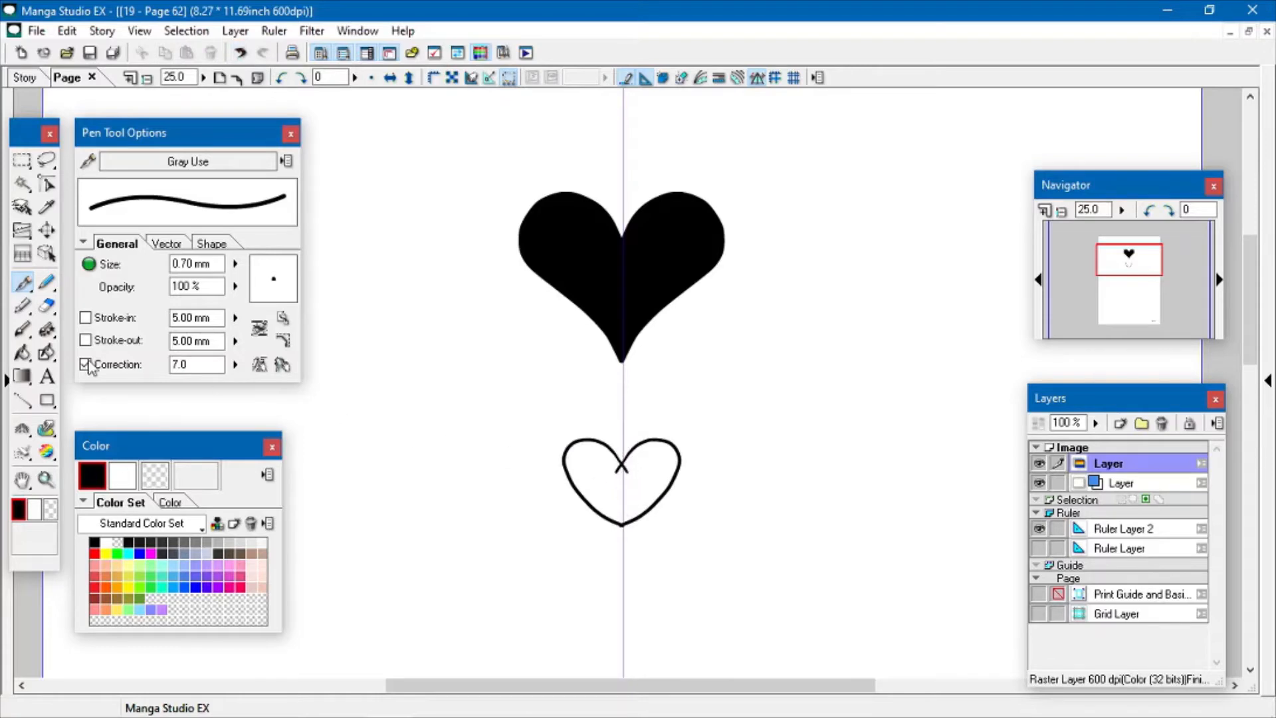
{"action": "left_click", "coordinate": [23, 352]}
{"action": "left_click", "coordinate": [577, 458]}
Lasso both filled hearts and delete them from the raster layer
{"action": "left_click", "coordinate": [147, 78]}
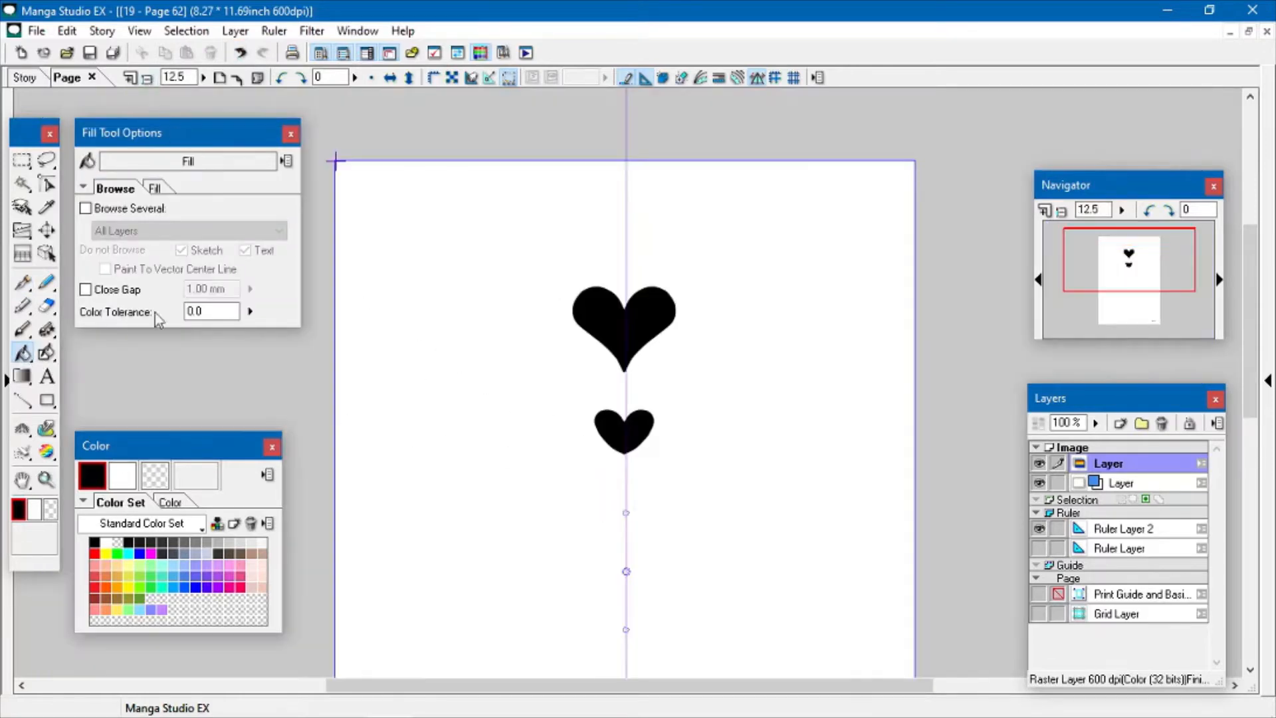
{"action": "left_click", "coordinate": [22, 479]}
{"action": "left_click_drag", "start_coordinate": [438, 399], "coordinate": [433, 339]}
{"action": "left_click", "coordinate": [47, 159]}
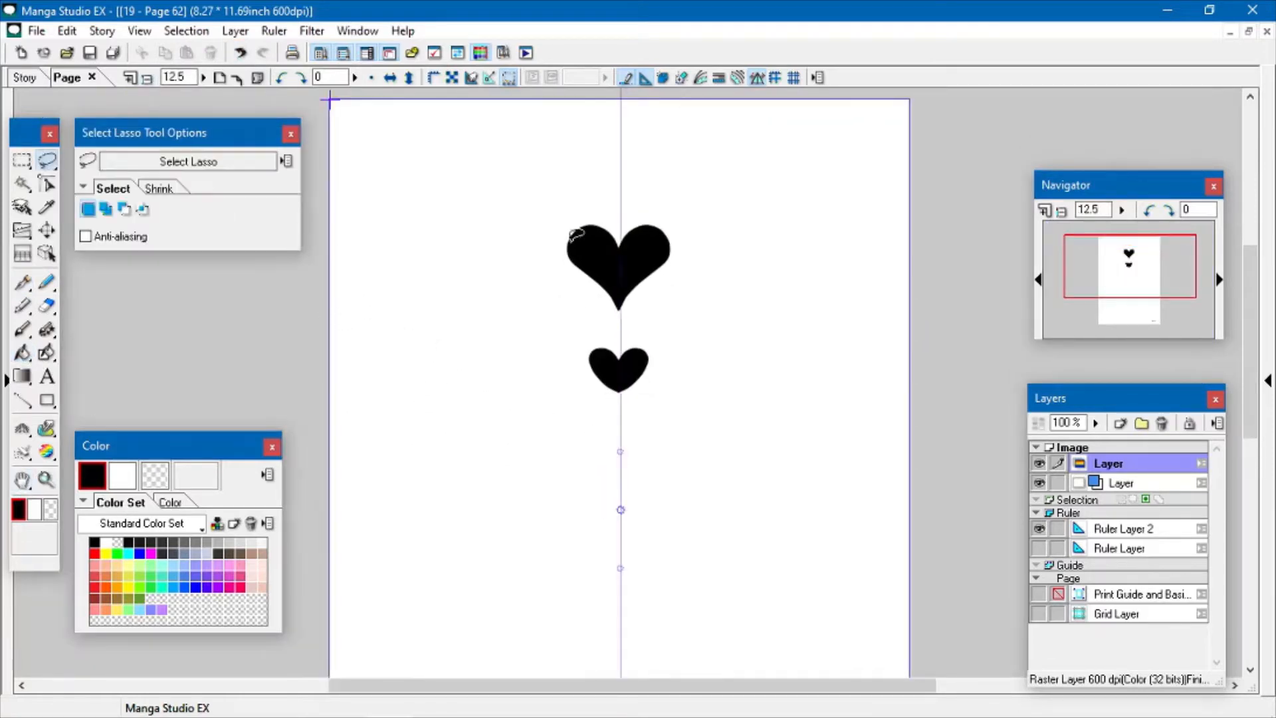
{"action": "mouse_move", "coordinate": [576, 234]}
{"action": "left_mouse_down"}
{"action": "mouse_move", "coordinate": [750, 256]}
{"action": "mouse_move", "coordinate": [578, 233]}
{"action": "left_mouse_up"}
{"action": "left_click", "coordinate": [603, 412]}
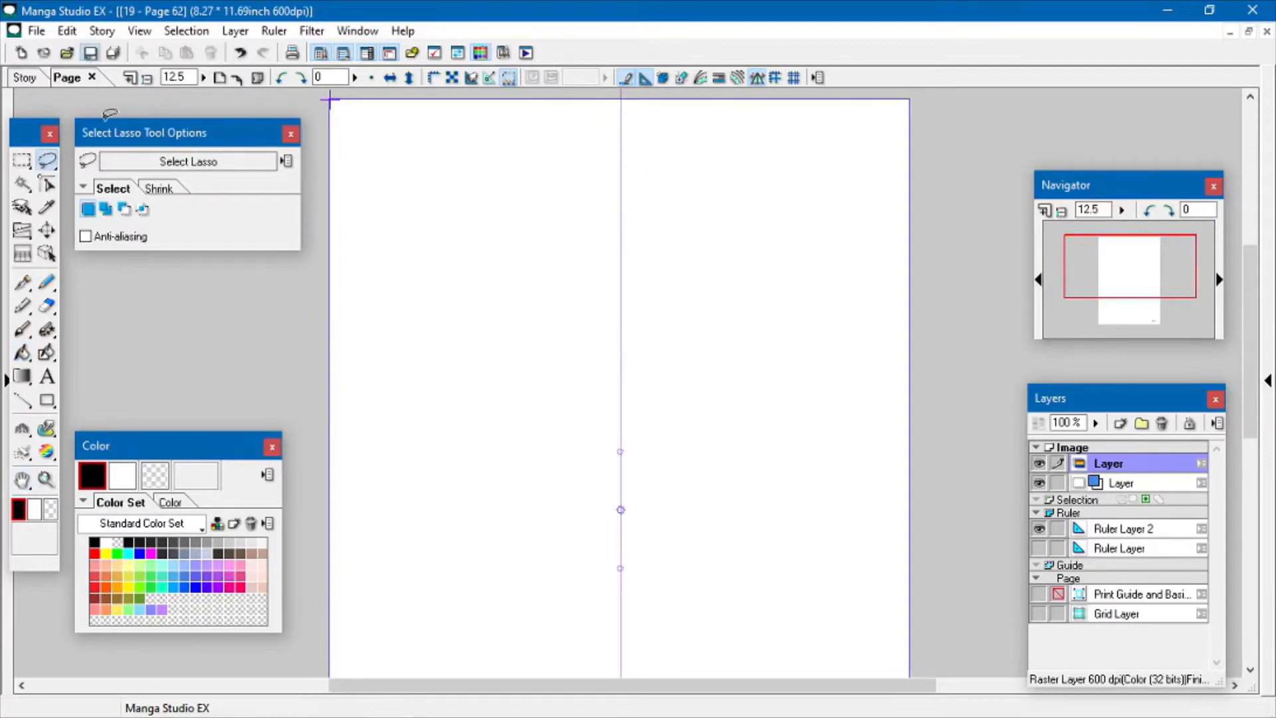
Draw a new wide mirrored heart with the pen on the emptied page and fill it black
{"action": "key", "text": "z"}
{"action": "left_click", "coordinate": [641, 367]}
{"action": "key", "text": "p"}
{"action": "mouse_move", "coordinate": [544, 261]}
{"action": "left_mouse_down"}
{"action": "mouse_move", "coordinate": [636, 258]}
{"action": "mouse_move", "coordinate": [589, 421]}
{"action": "left_mouse_up"}
{"action": "left_click", "coordinate": [21, 352]}
{"action": "left_click", "coordinate": [498, 308]}
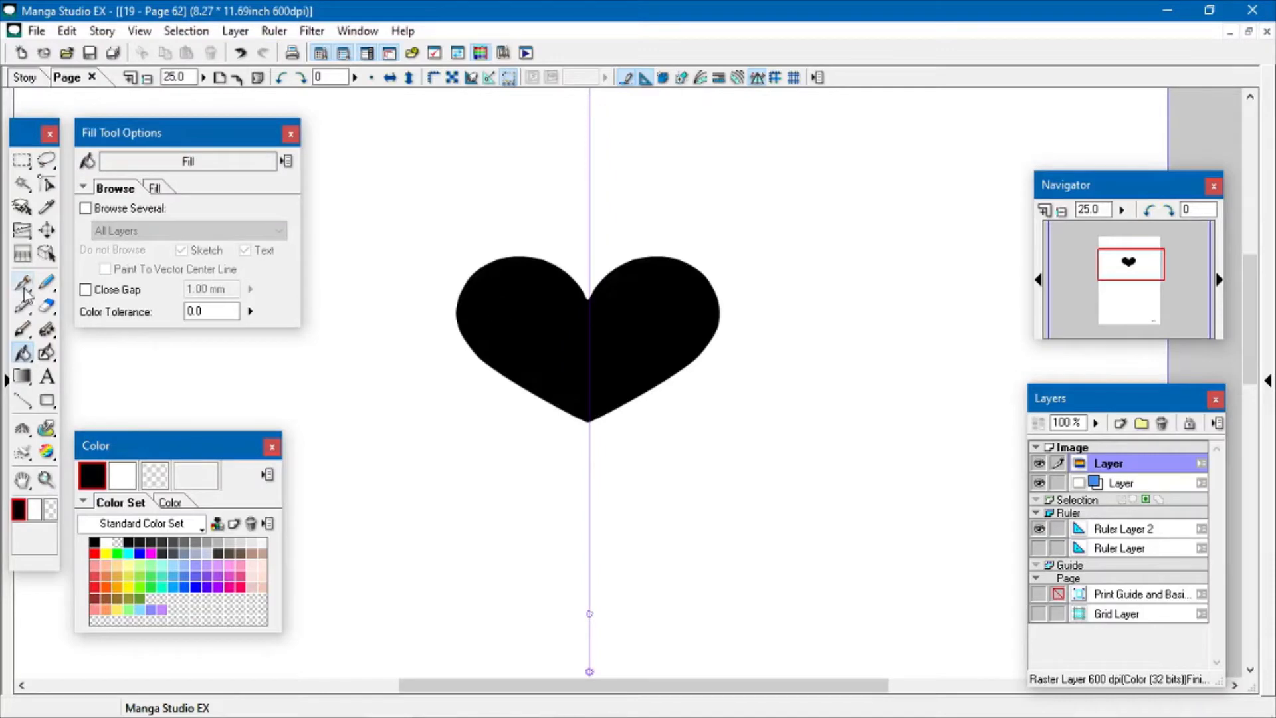
Draw a small mirrored heart outline below the wide black heart
{"action": "left_click", "coordinate": [23, 282]}
{"action": "left_click_drag", "start_coordinate": [587, 532], "coordinate": [588, 601]}
{"action": "key", "text": "ctrl+z"}
{"action": "mouse_move", "coordinate": [593, 541]}
{"action": "left_mouse_down"}
{"action": "mouse_move", "coordinate": [603, 593]}
{"action": "mouse_move", "coordinate": [590, 612]}
{"action": "left_mouse_up"}
{"action": "mouse_move", "coordinate": [590, 540]}
{"action": "left_mouse_down"}
{"action": "mouse_move", "coordinate": [606, 512]}
{"action": "mouse_move", "coordinate": [651, 534]}
{"action": "mouse_move", "coordinate": [589, 615]}
{"action": "left_mouse_up"}
Lasso the wide black heart and the small outlined heart and delete both
{"action": "left_click", "coordinate": [147, 79]}
{"action": "left_click", "coordinate": [47, 160]}
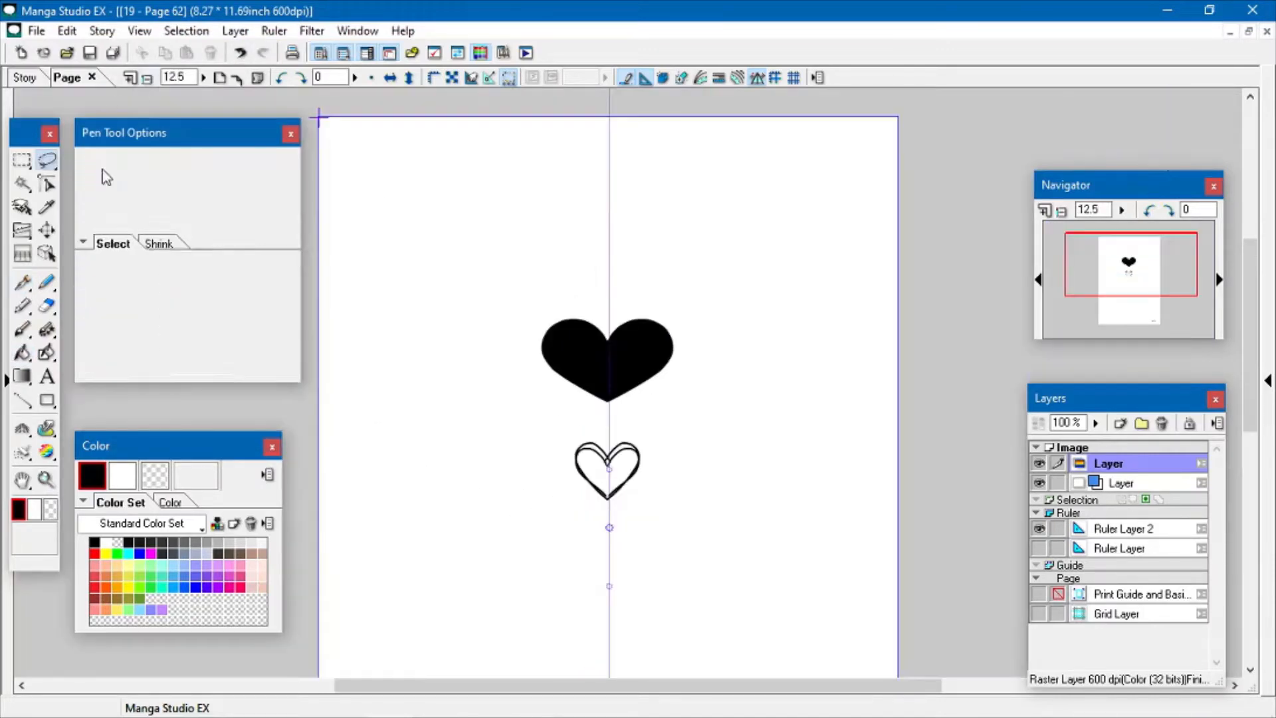
{"action": "left_click_drag", "start_coordinate": [593, 269], "coordinate": [602, 265]}
{"action": "left_click", "coordinate": [592, 520]}
{"action": "left_click", "coordinate": [633, 438]}
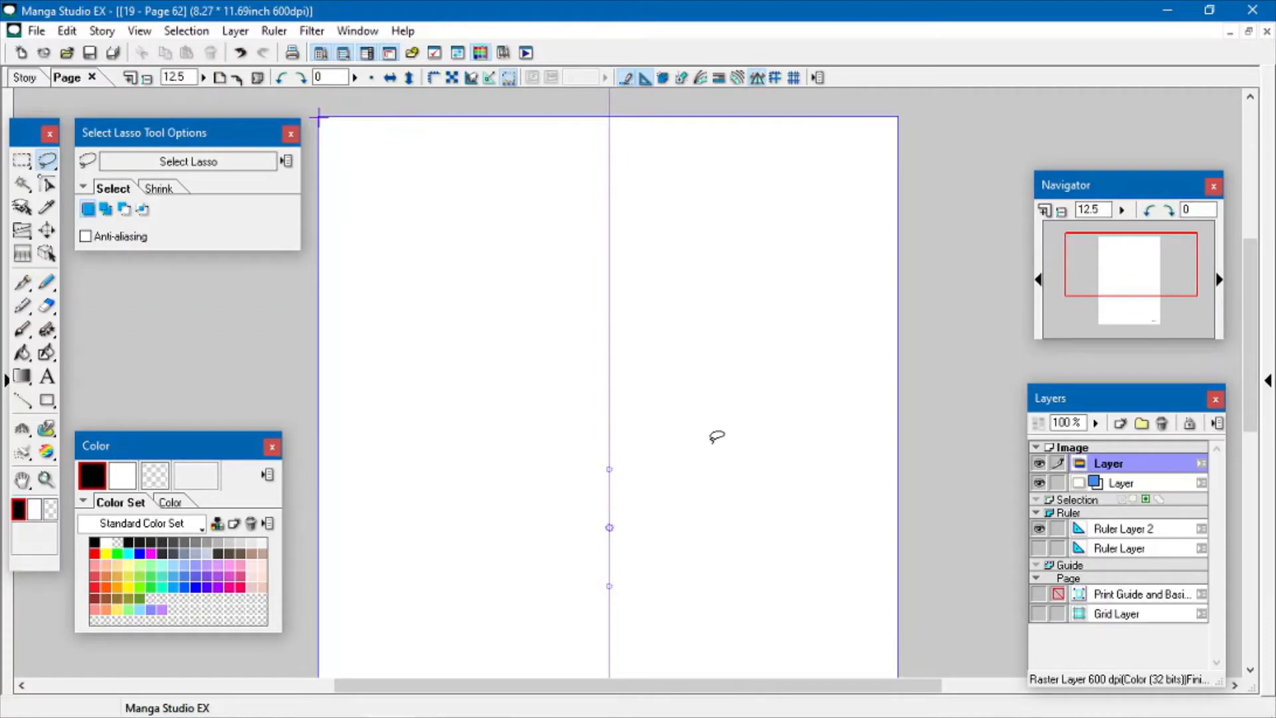
Draw a single large mirrored heart across the symmetry line with the 0.70 mm Gray Use pen and fill it black
{"action": "left_click", "coordinate": [46, 479]}
{"action": "left_click", "coordinate": [22, 282]}
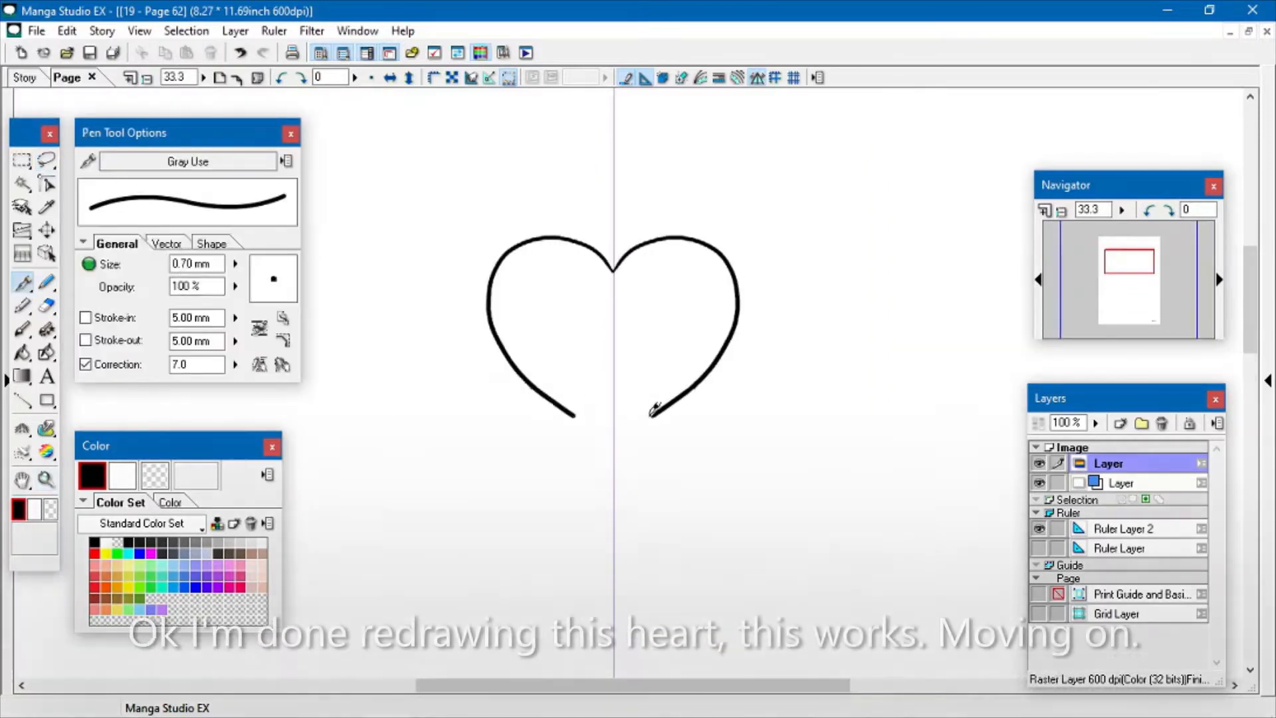
{"action": "mouse_move", "coordinate": [655, 409]}
{"action": "left_mouse_down"}
{"action": "mouse_move", "coordinate": [737, 309]}
{"action": "mouse_move", "coordinate": [690, 392]}
{"action": "mouse_move", "coordinate": [650, 420]}
{"action": "mouse_move", "coordinate": [685, 379]}
{"action": "left_mouse_up"}
{"action": "key", "text": "g"}
{"action": "left_click", "coordinate": [565, 328]}
Switch the pen to the transparent color and hide the ruler layer holding the symmetry line
{"action": "key", "text": "p"}
{"action": "key", "text": "c"}
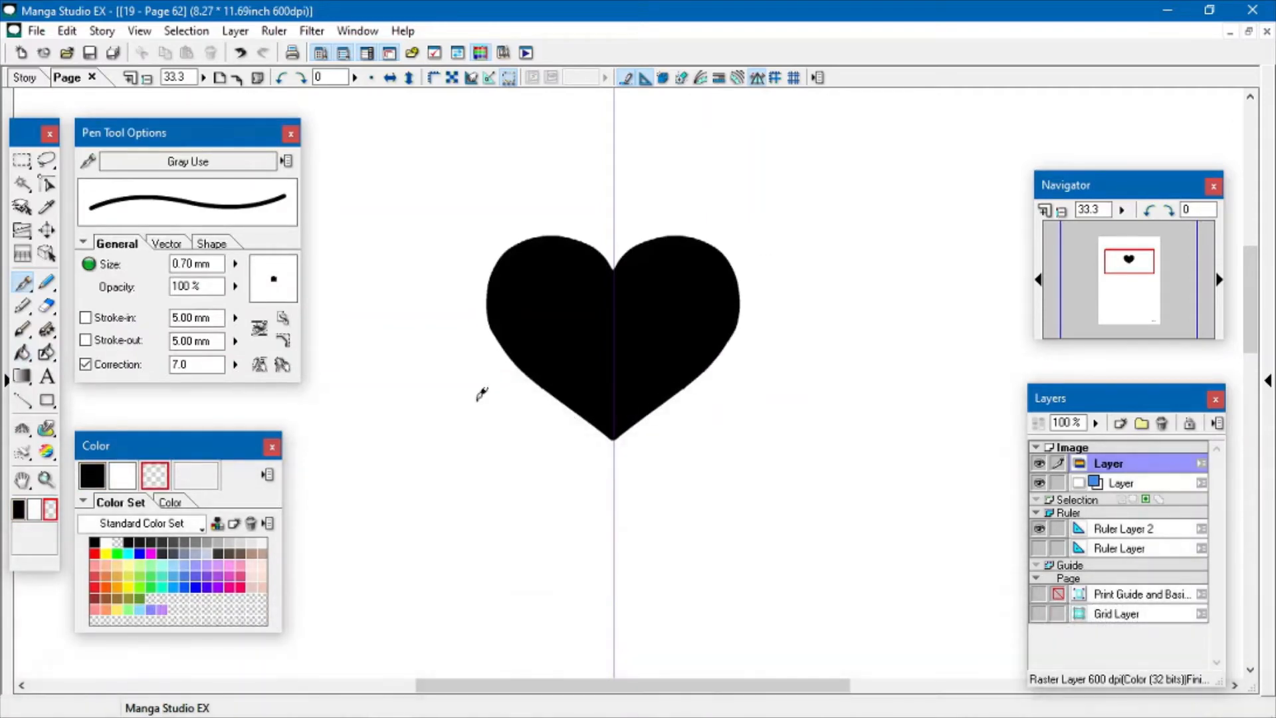
{"action": "left_click", "coordinate": [1040, 528]}
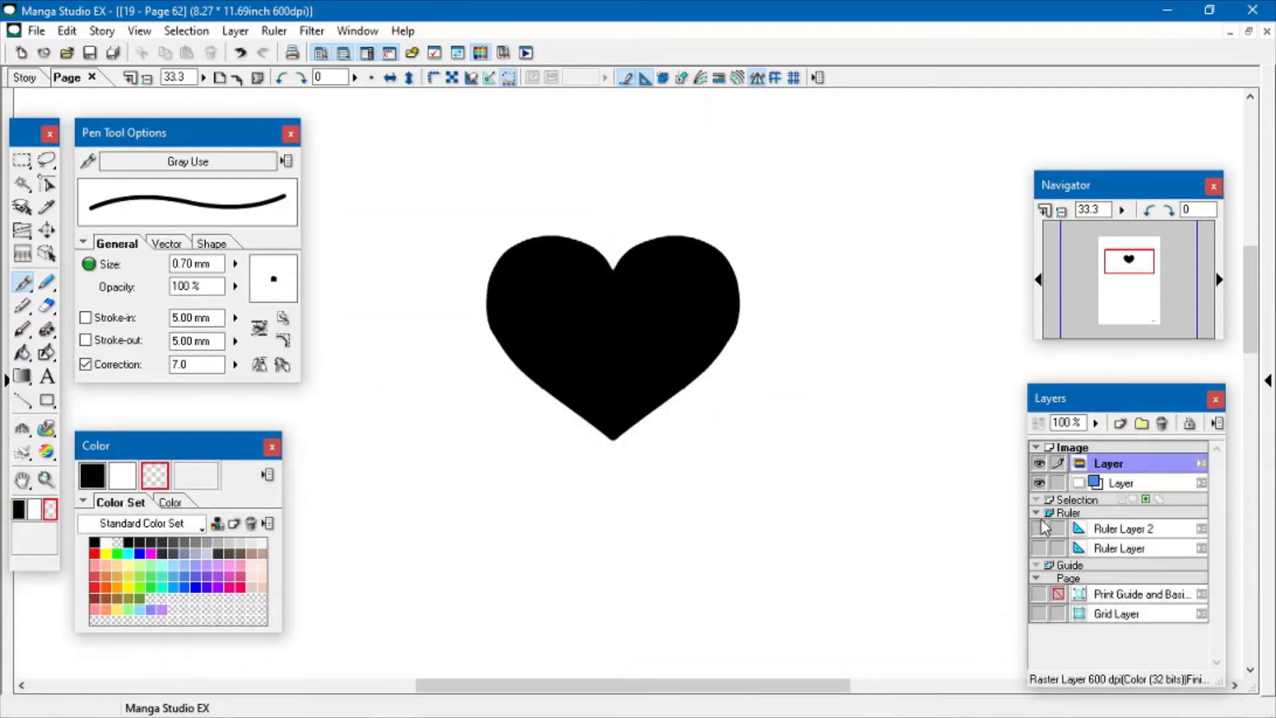
Create a new raster layer in the Image group and move it below the heart layer
{"action": "right_click", "coordinate": [1091, 449]}
{"action": "mouse_move", "coordinate": [1098, 485]}
{"action": "left_click", "coordinate": [855, 604]}
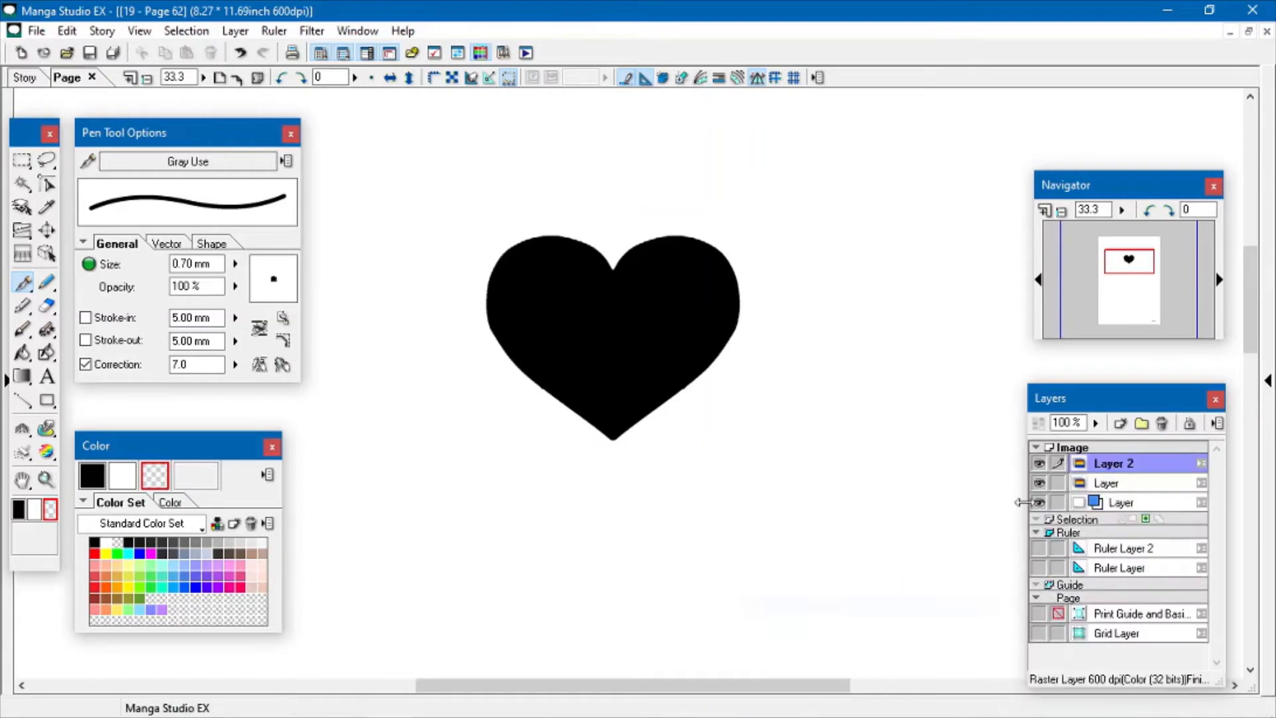
{"action": "left_click_drag", "start_coordinate": [1115, 469], "coordinate": [1115, 489]}
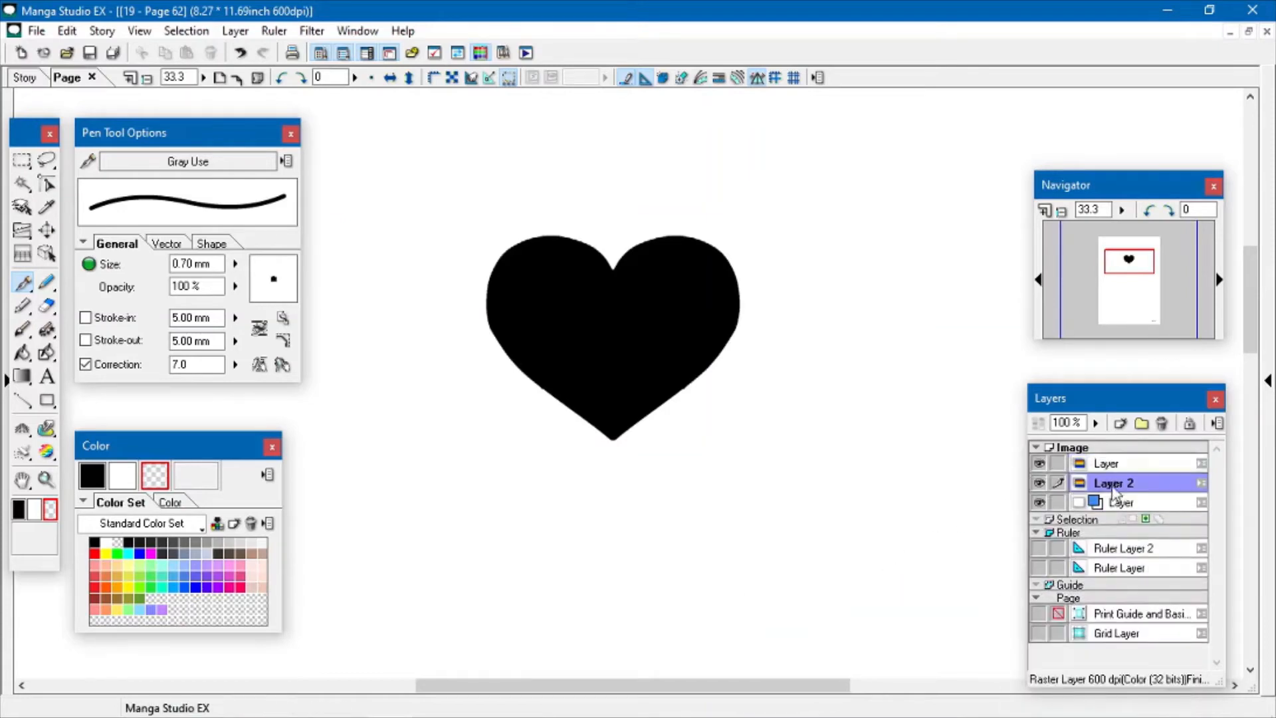
{"action": "left_click", "coordinate": [1114, 465]}
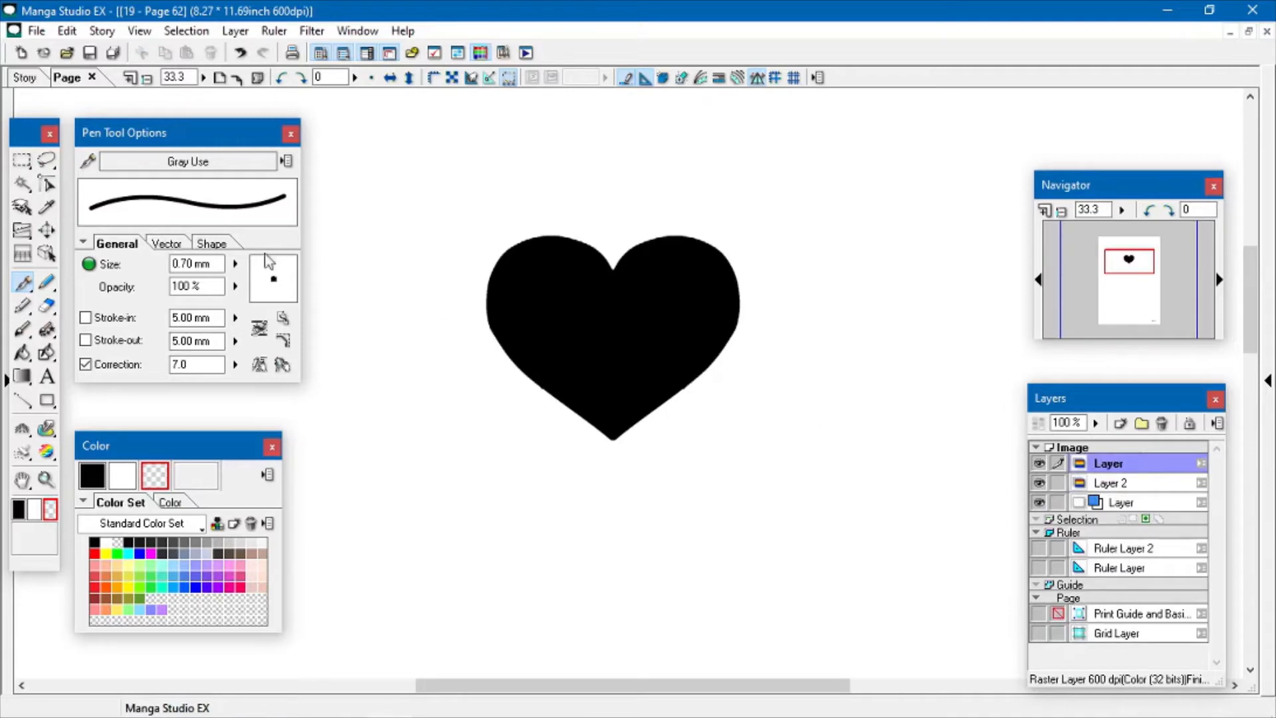
{"action": "left_click", "coordinate": [22, 183]}
{"action": "left_click", "coordinate": [609, 329]}
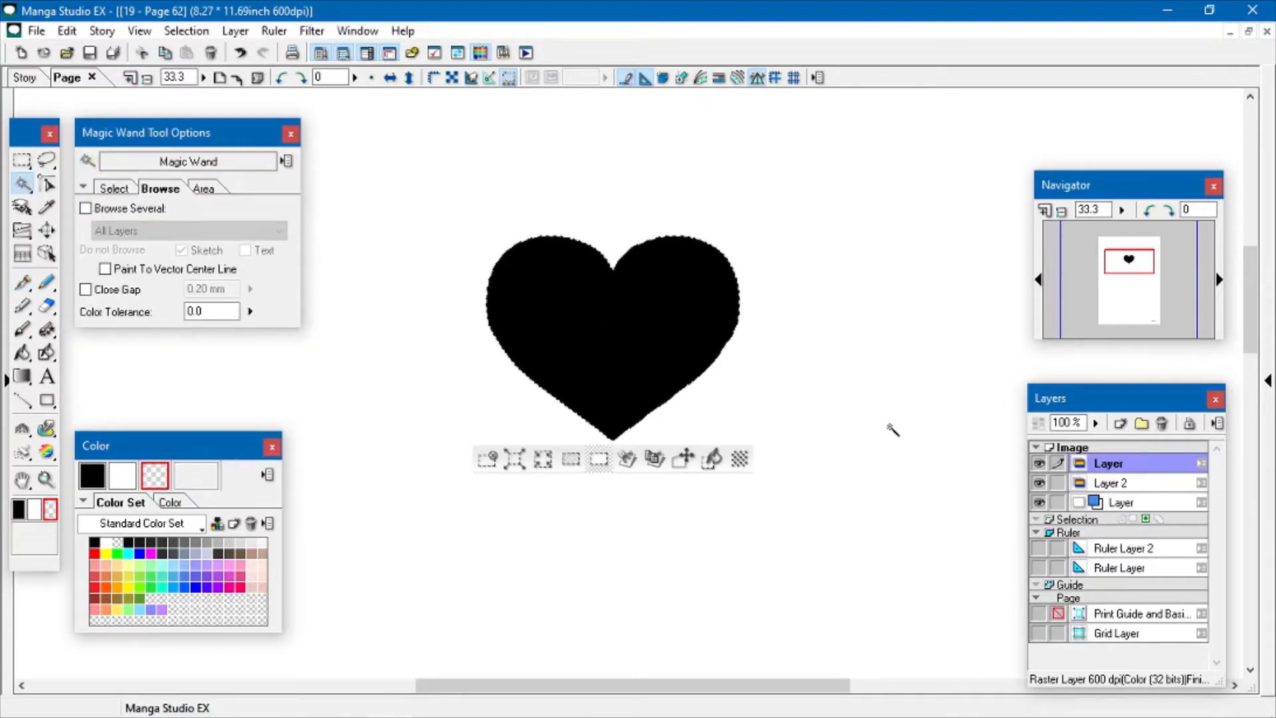
{"action": "left_click", "coordinate": [1106, 484]}
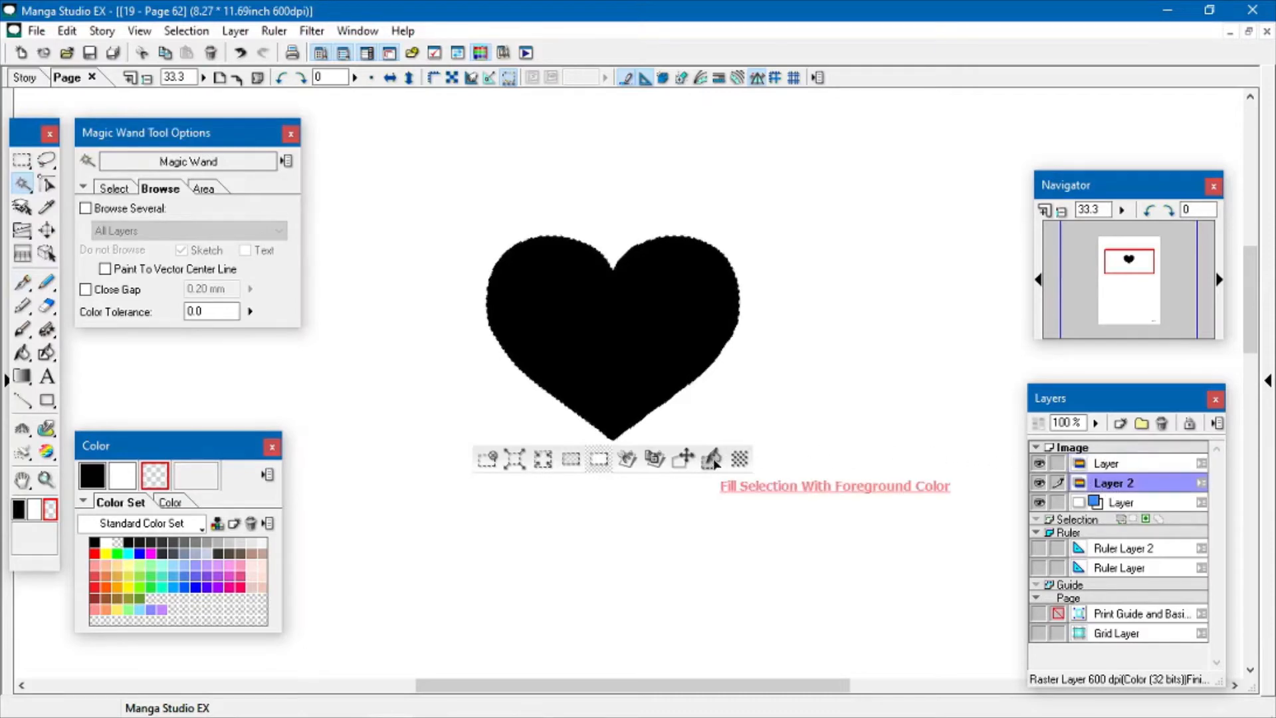
{"action": "left_click", "coordinate": [495, 462]}
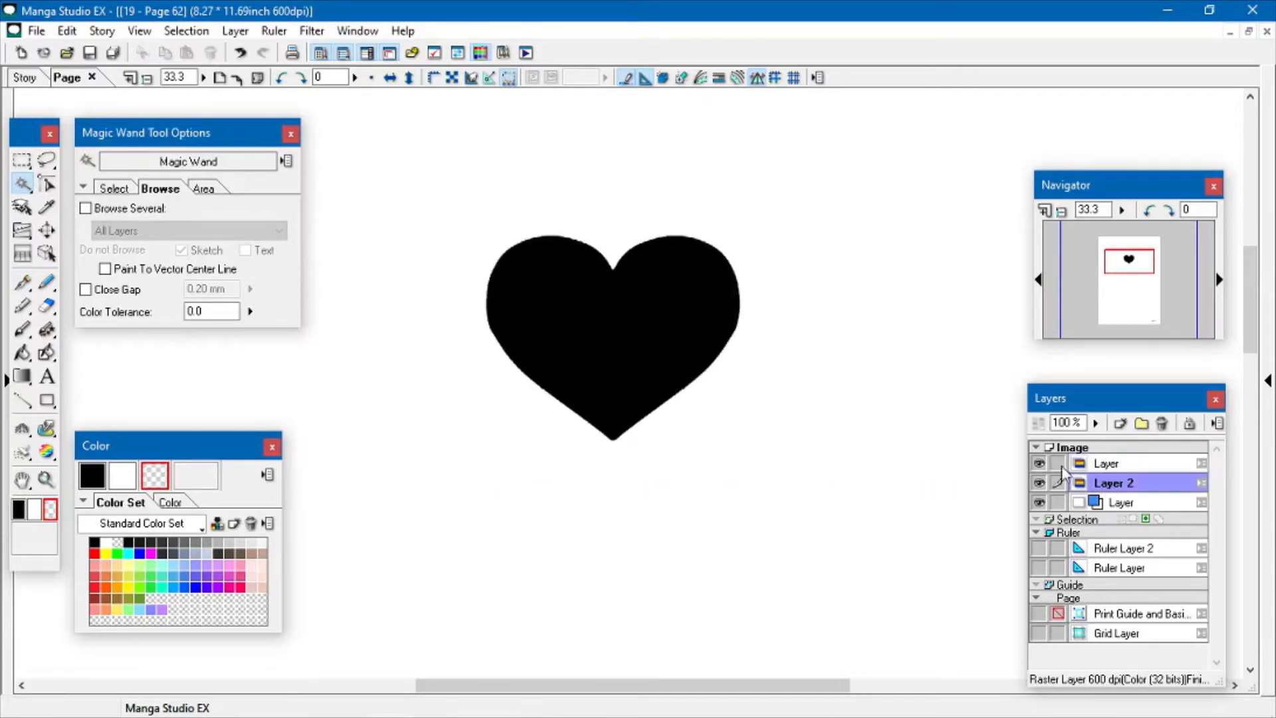
Move Layer 2 above the heart layer, hide it, and select the black heart on its own layer with the Magic Wand
{"action": "left_click_drag", "start_coordinate": [1122, 477], "coordinate": [1063, 467]}
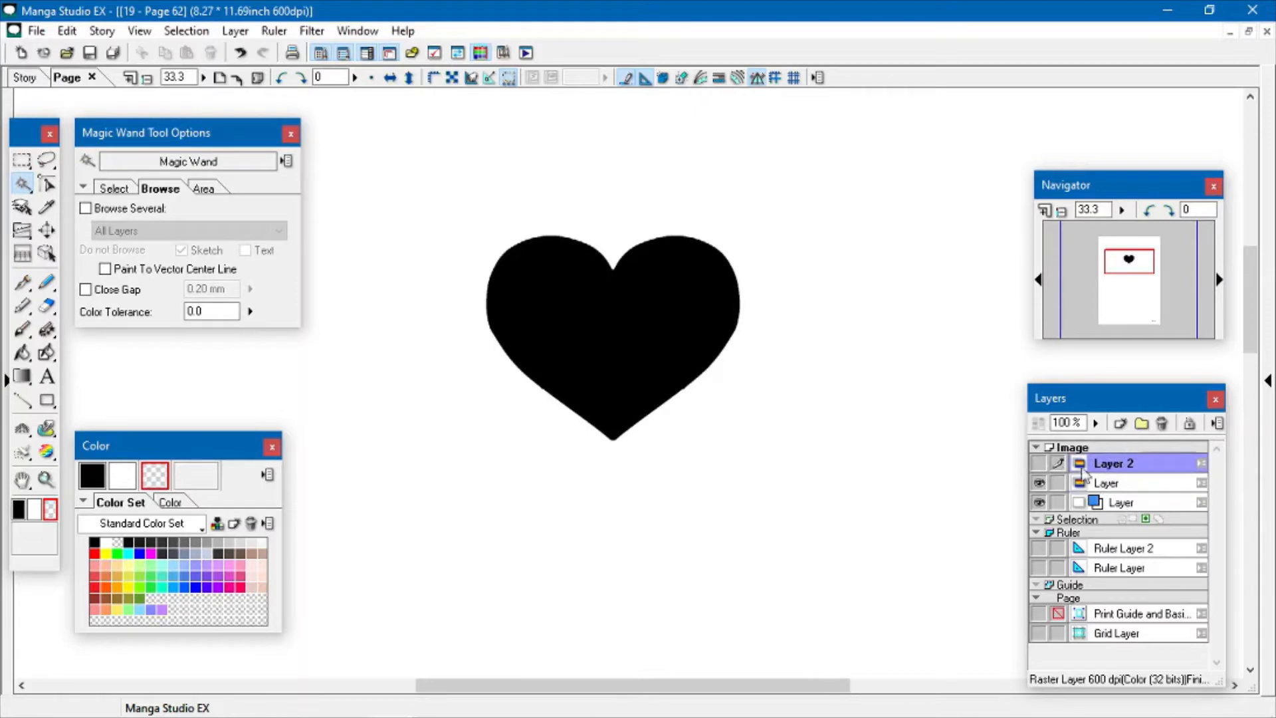
{"action": "left_click", "coordinate": [1085, 482]}
{"action": "left_click", "coordinate": [640, 356]}
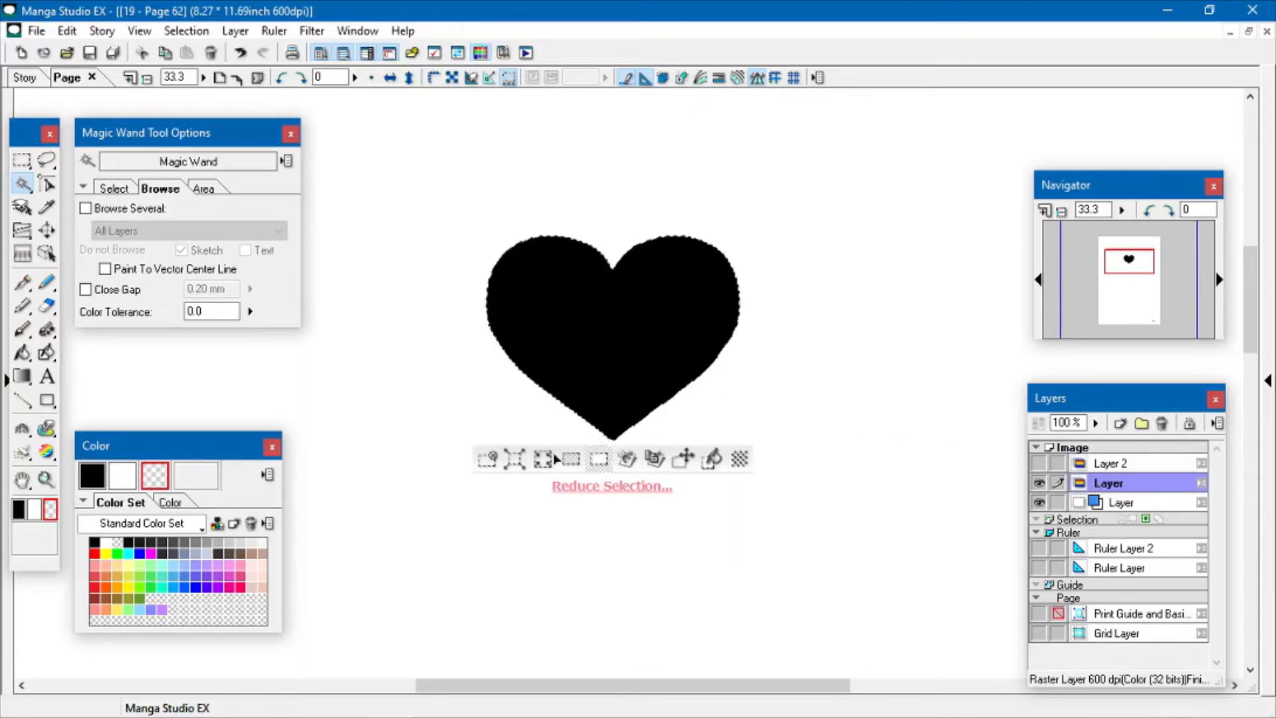
Expand the heart selection three times with an extension width of 0.30 mm each
{"action": "left_click", "coordinate": [514, 459]}
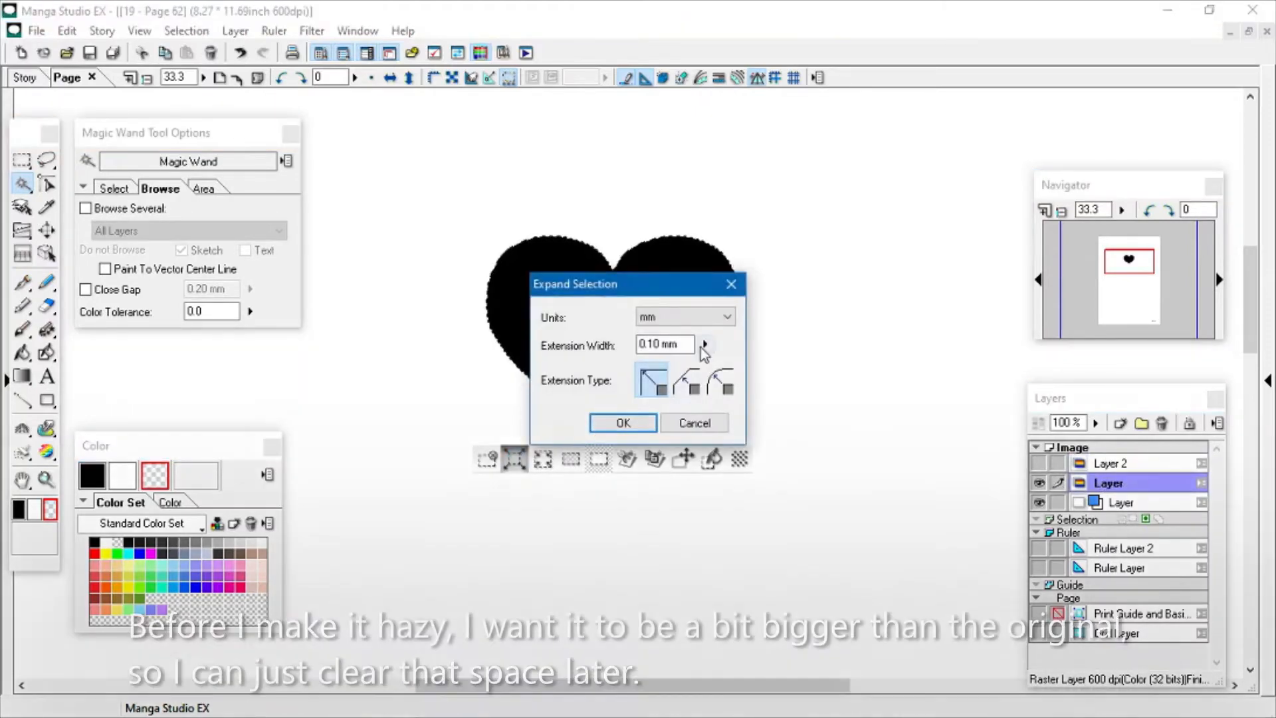
{"action": "left_click", "coordinate": [716, 304]}
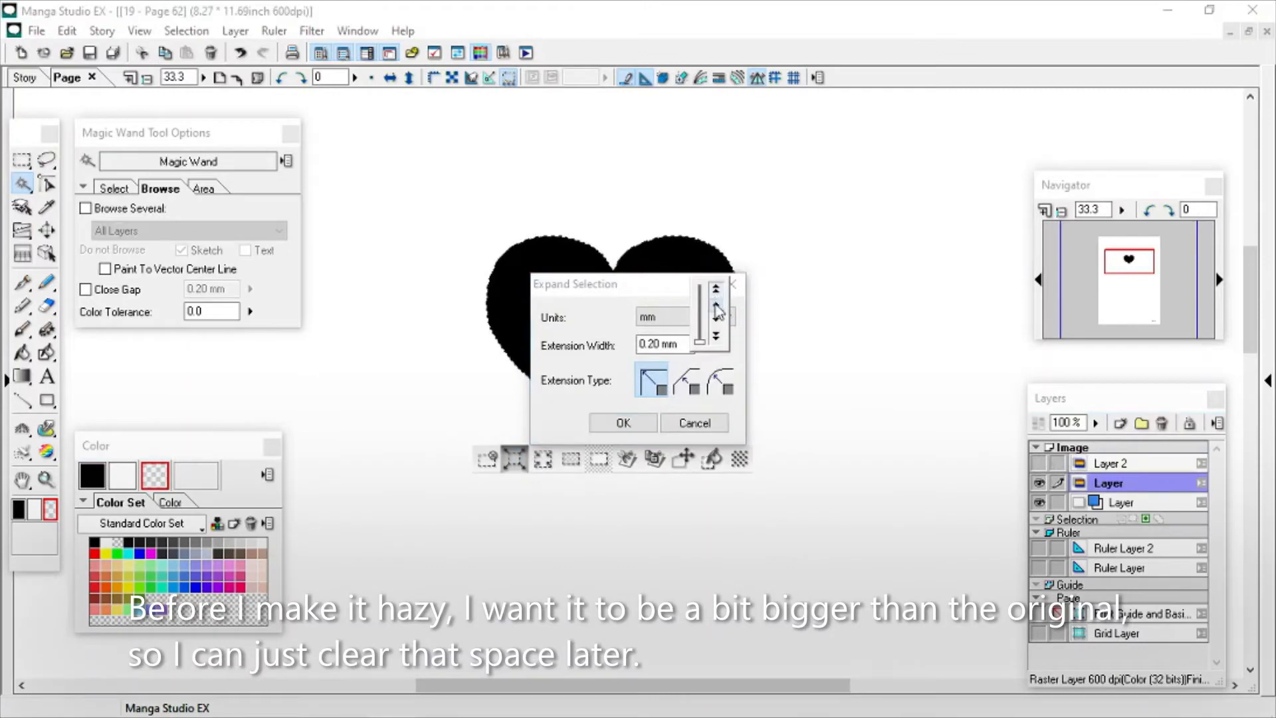
{"action": "left_click", "coordinate": [715, 306]}
{"action": "left_click", "coordinate": [627, 426]}
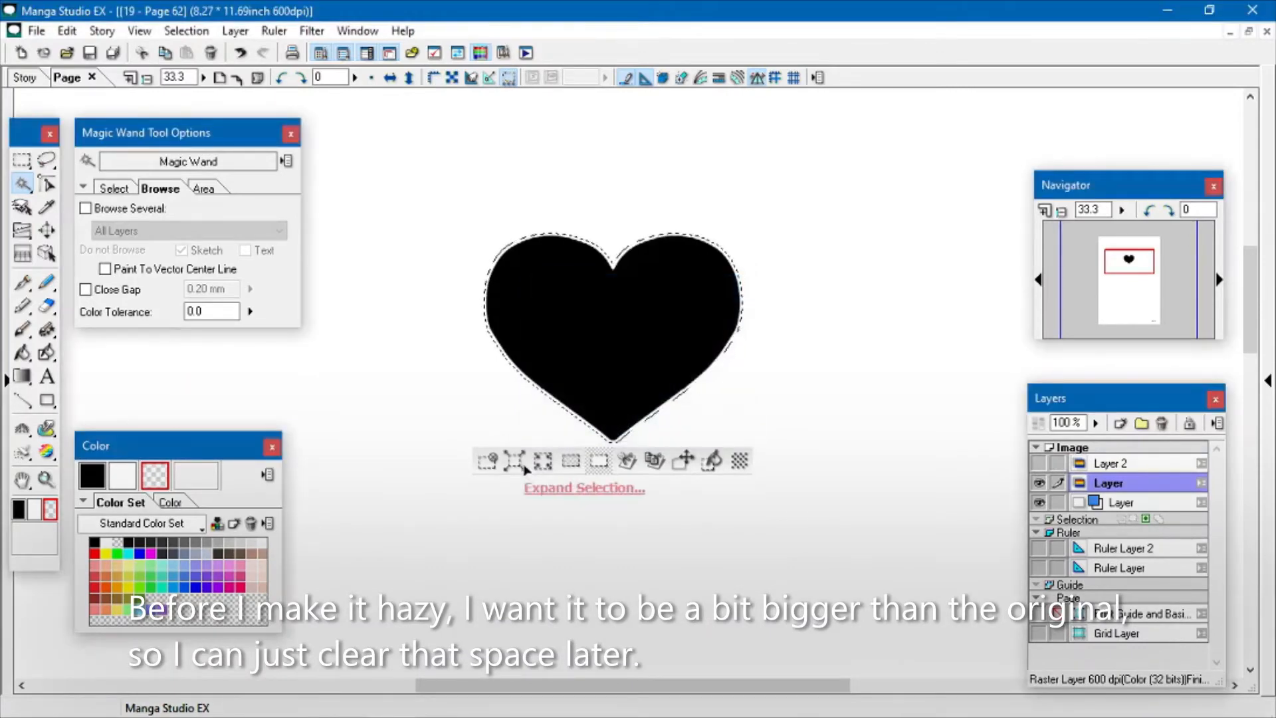
{"action": "left_click", "coordinate": [517, 467]}
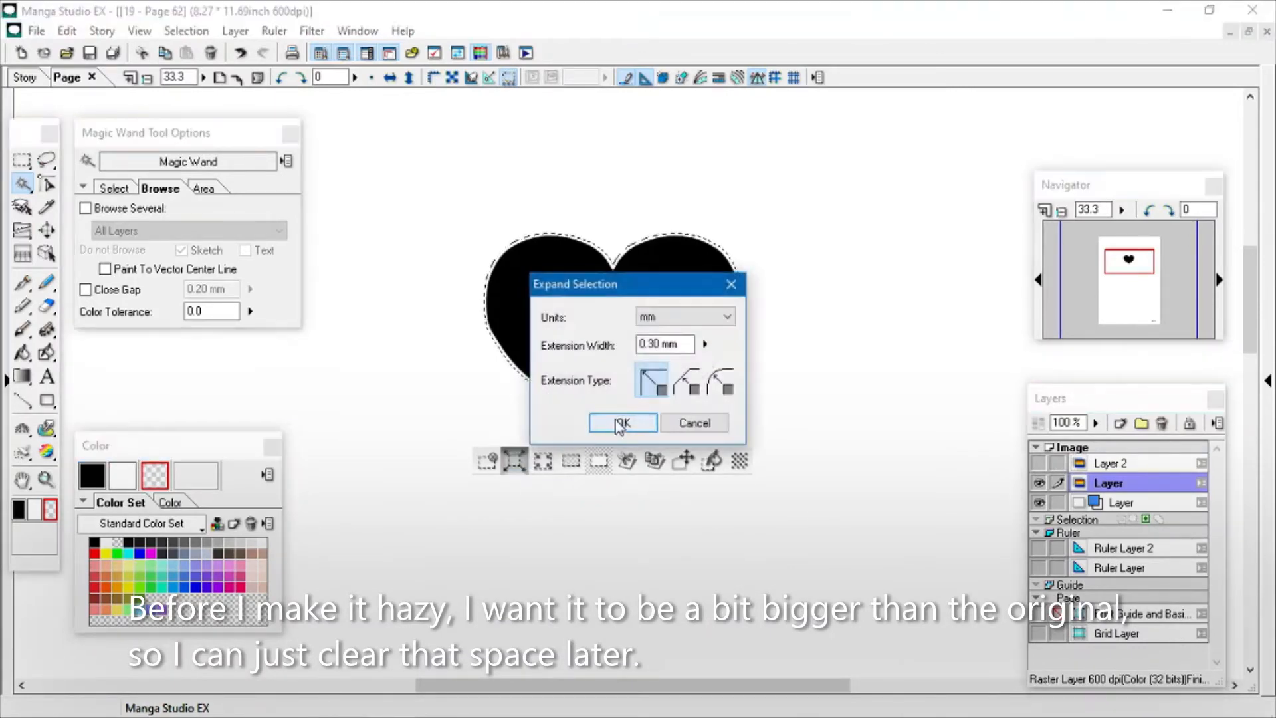
{"action": "left_click", "coordinate": [610, 418]}
{"action": "left_click", "coordinate": [514, 464]}
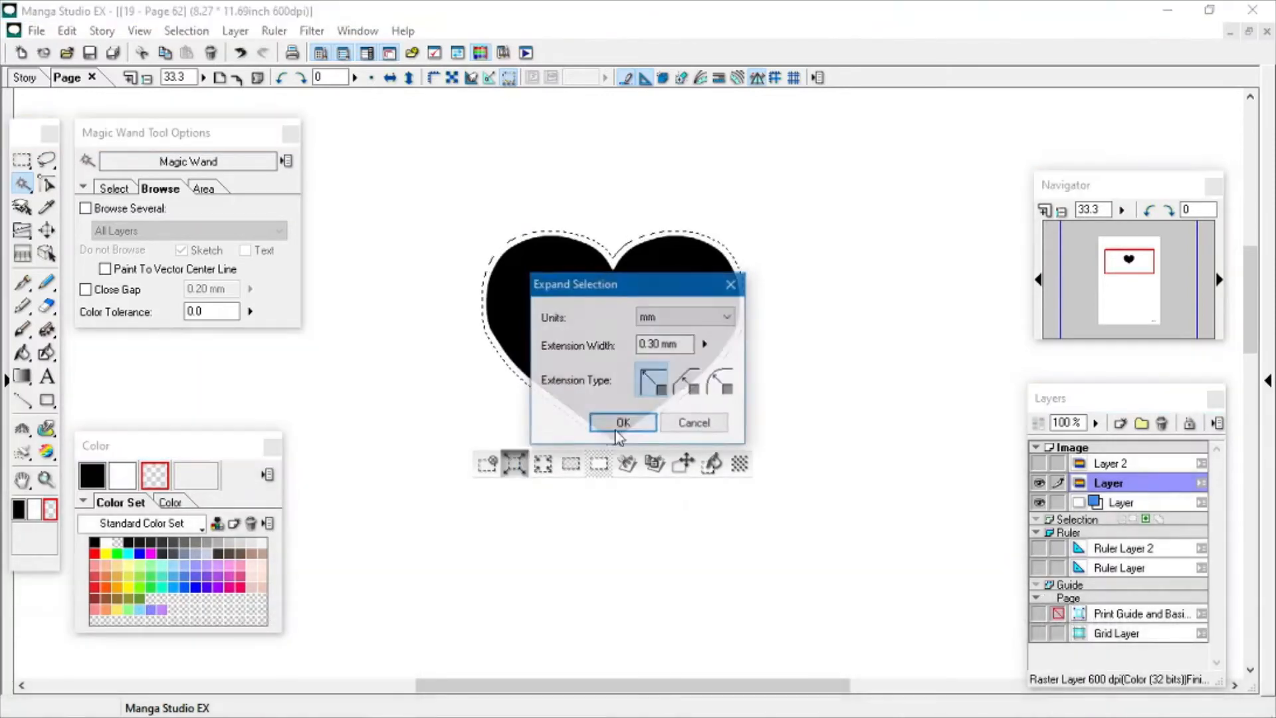
{"action": "left_click", "coordinate": [623, 423]}
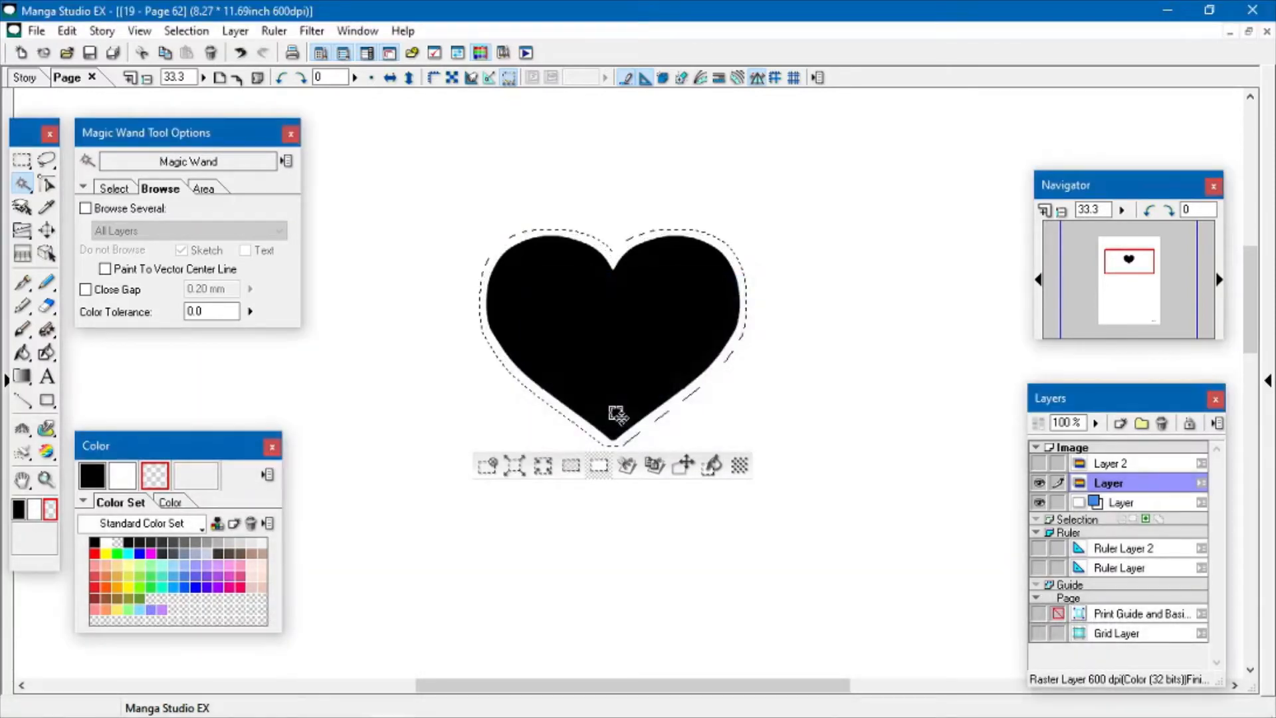
Fill the expanded heart selection with black on the heart layer and clear the selection
{"action": "left_click", "coordinate": [710, 464]}
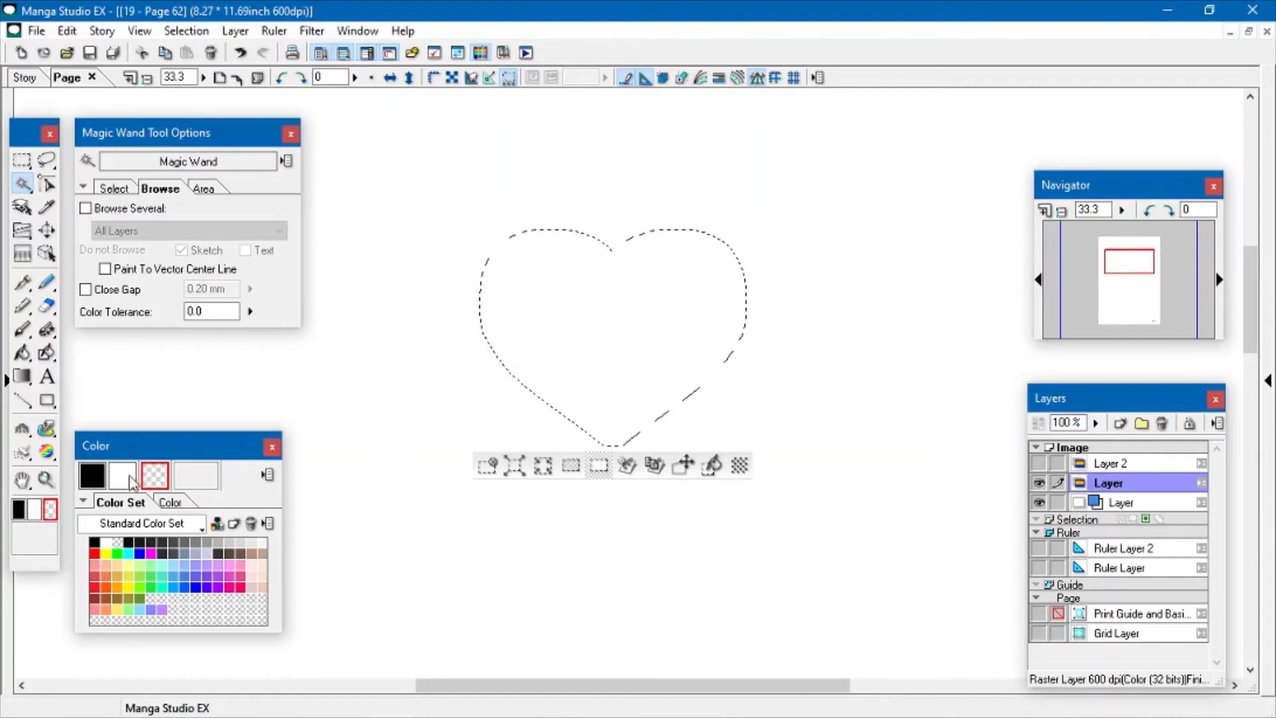
{"action": "left_click", "coordinate": [95, 480]}
{"action": "left_click", "coordinate": [715, 467]}
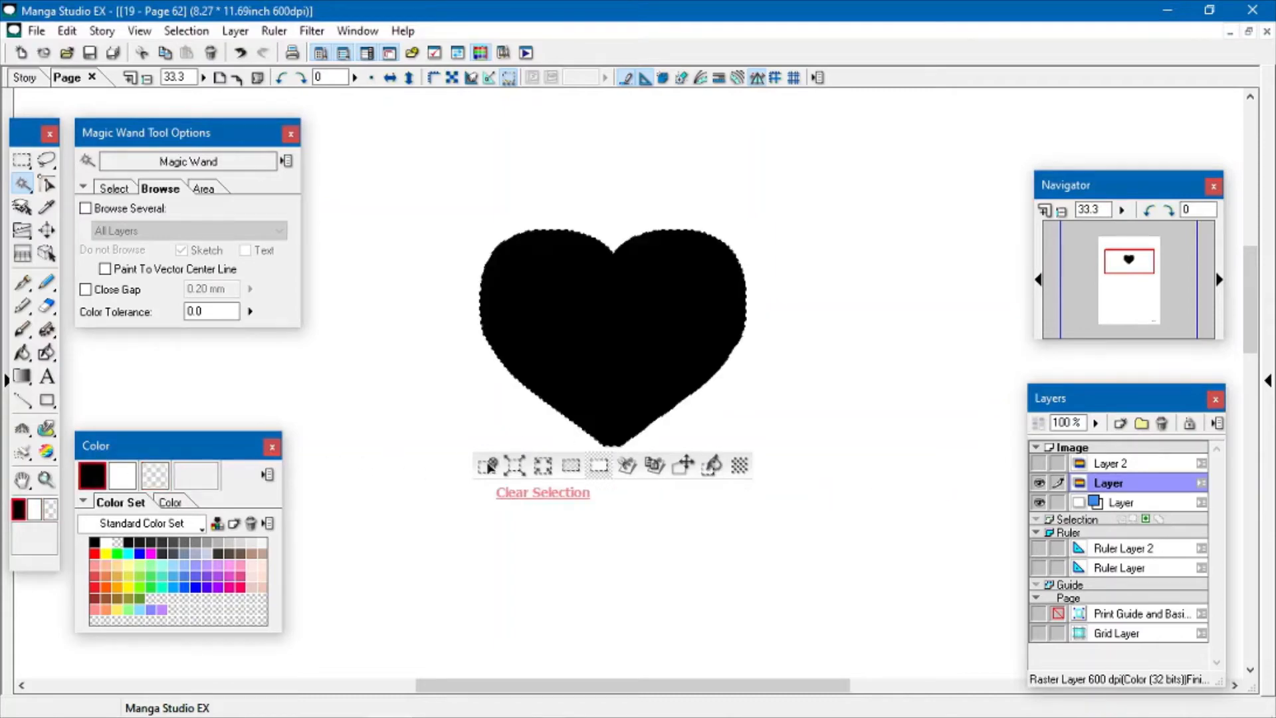
{"action": "left_click", "coordinate": [488, 465]}
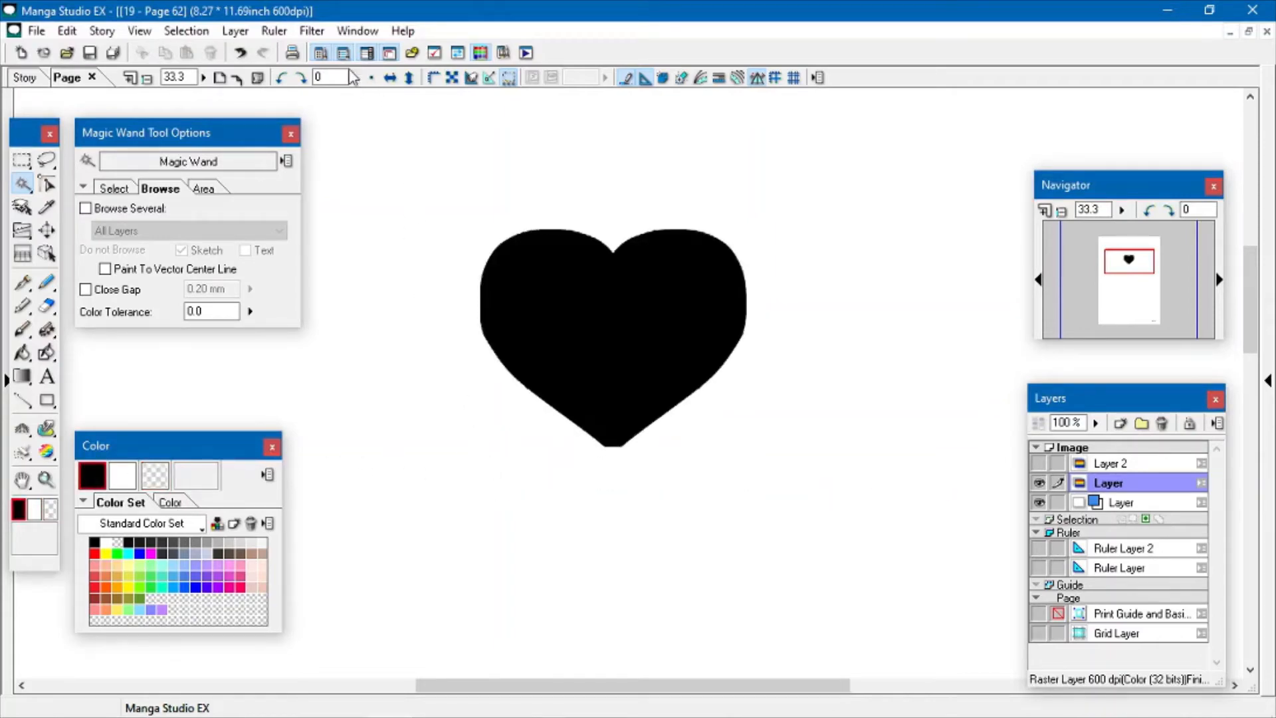
Apply two passes of Gaussian Blur with a Blur Range of 70 to the enlarged black heart
{"action": "left_click", "coordinate": [313, 33]}
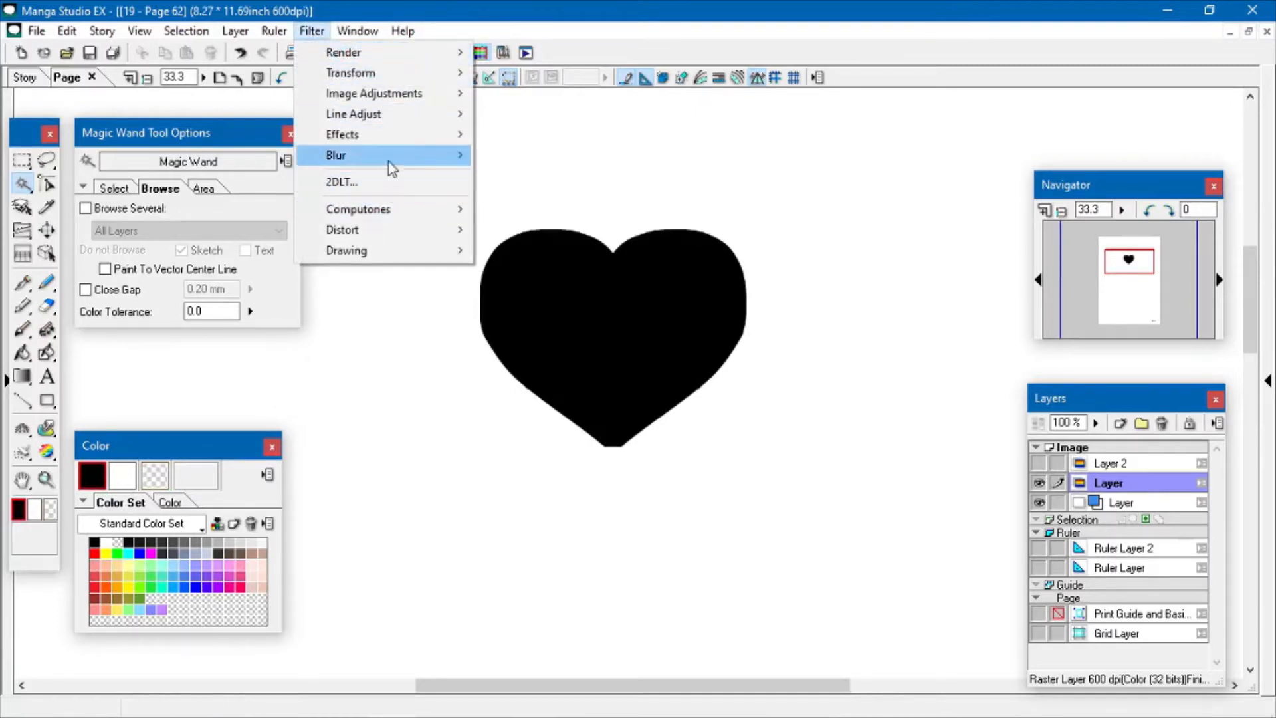
{"action": "mouse_move", "coordinate": [389, 157]}
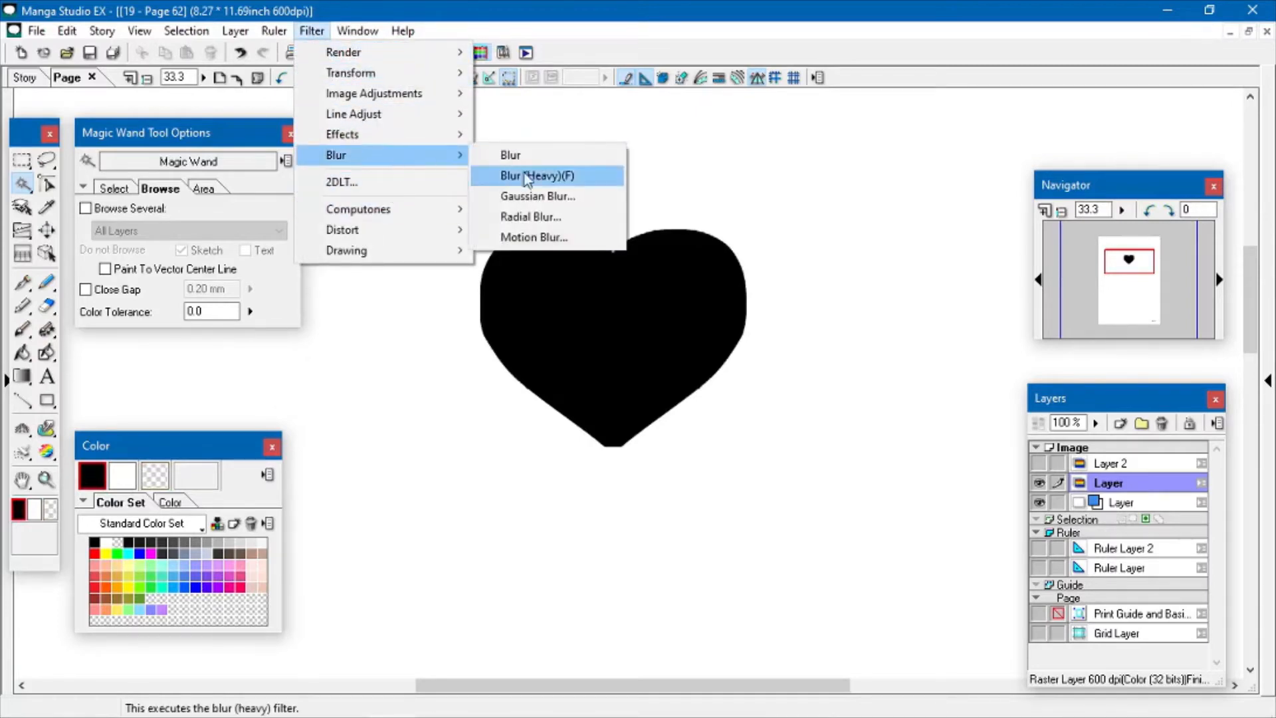
{"action": "left_click", "coordinate": [559, 197]}
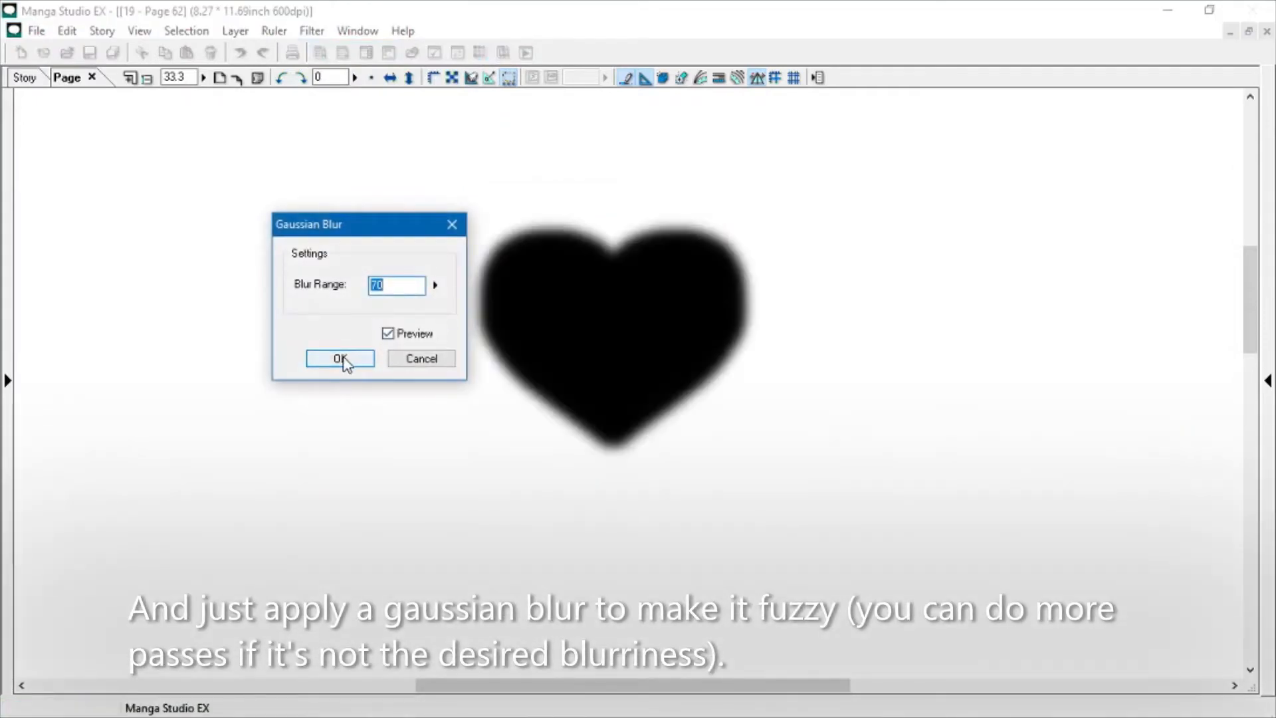
{"action": "left_click", "coordinate": [343, 360]}
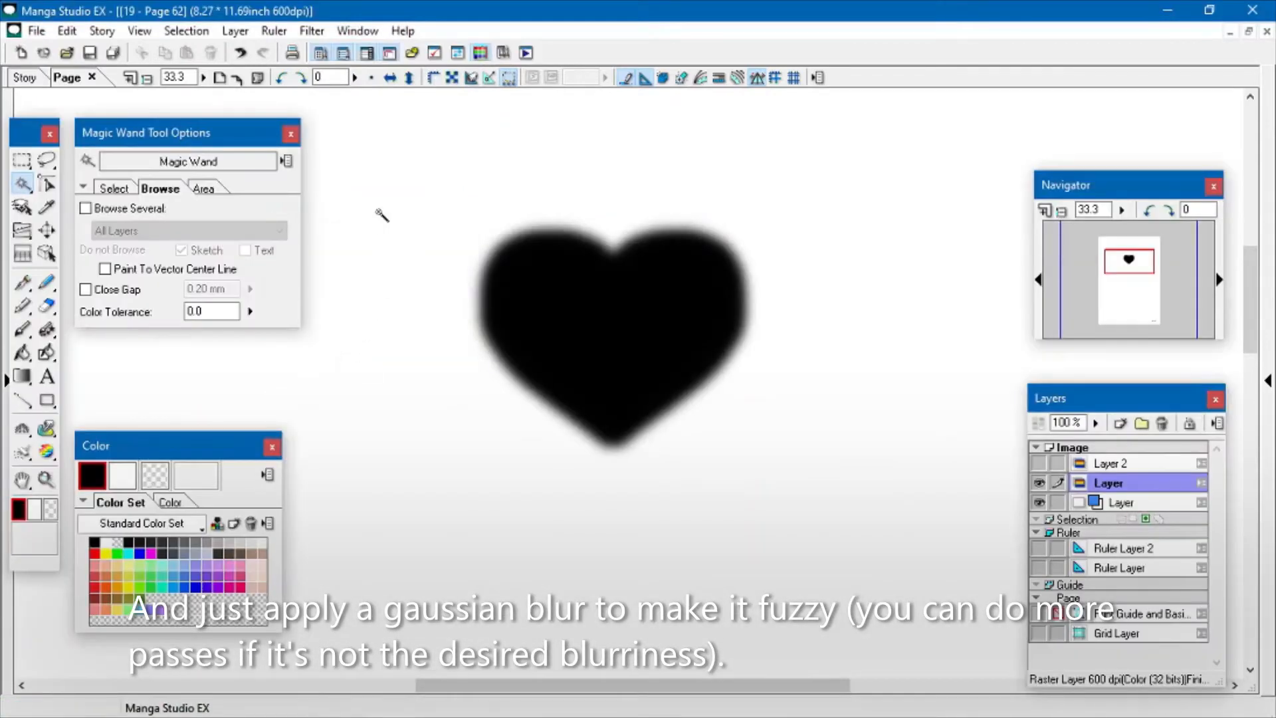
{"action": "left_click", "coordinate": [312, 30]}
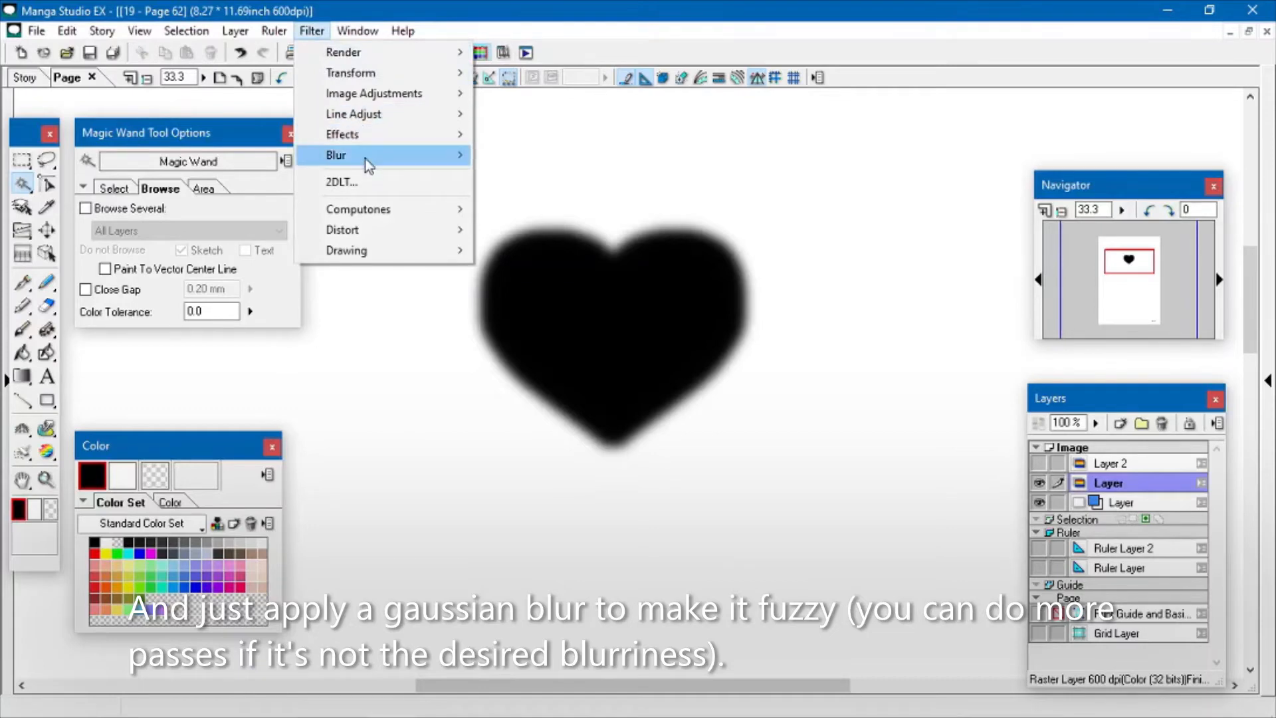
{"action": "mouse_move", "coordinate": [430, 163]}
{"action": "left_click", "coordinate": [536, 196]}
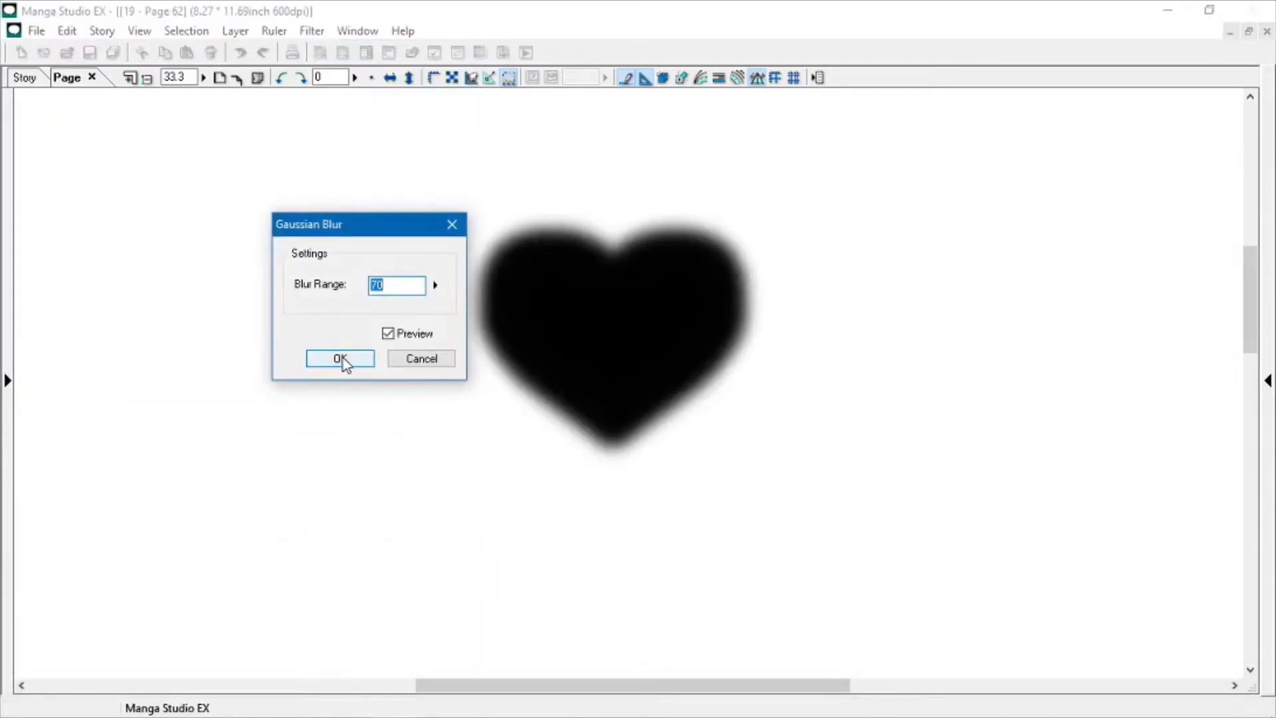
{"action": "left_click", "coordinate": [339, 359]}
Show Layer 2, make it active, and check its contents by briefly hiding the blurred heart layer
{"action": "left_click", "coordinate": [1151, 466]}
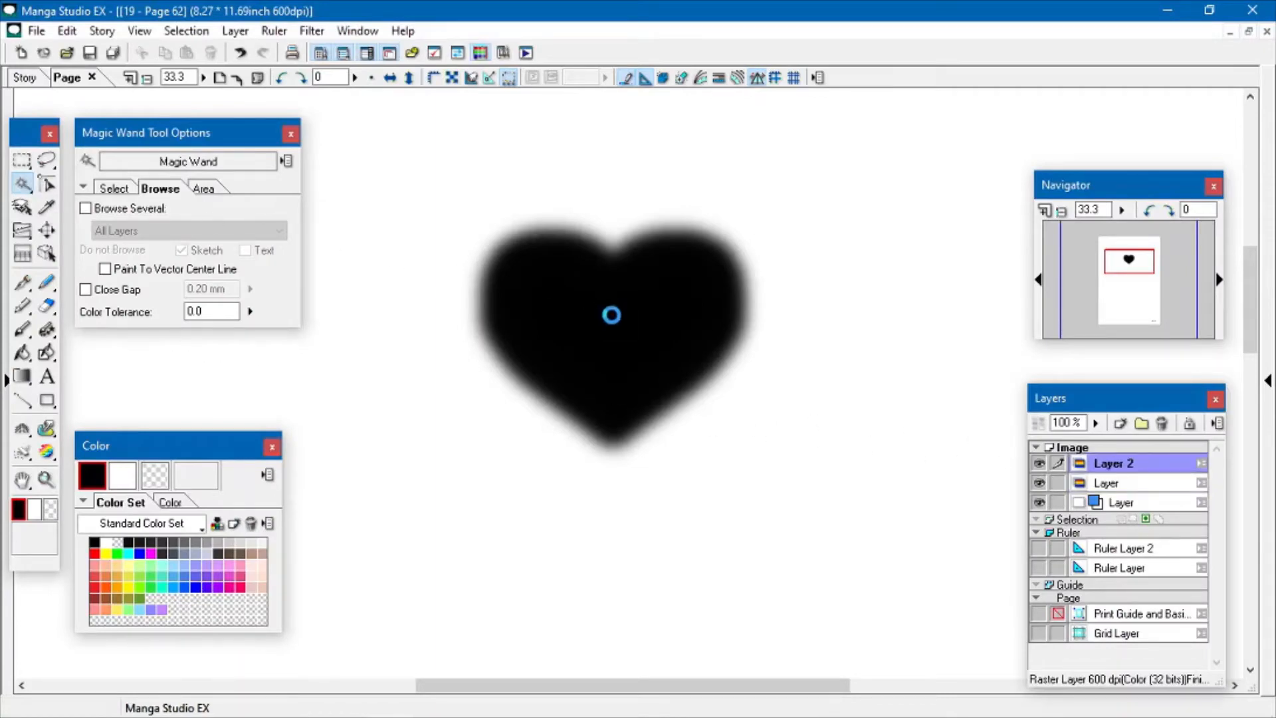
{"action": "left_click", "coordinate": [242, 54]}
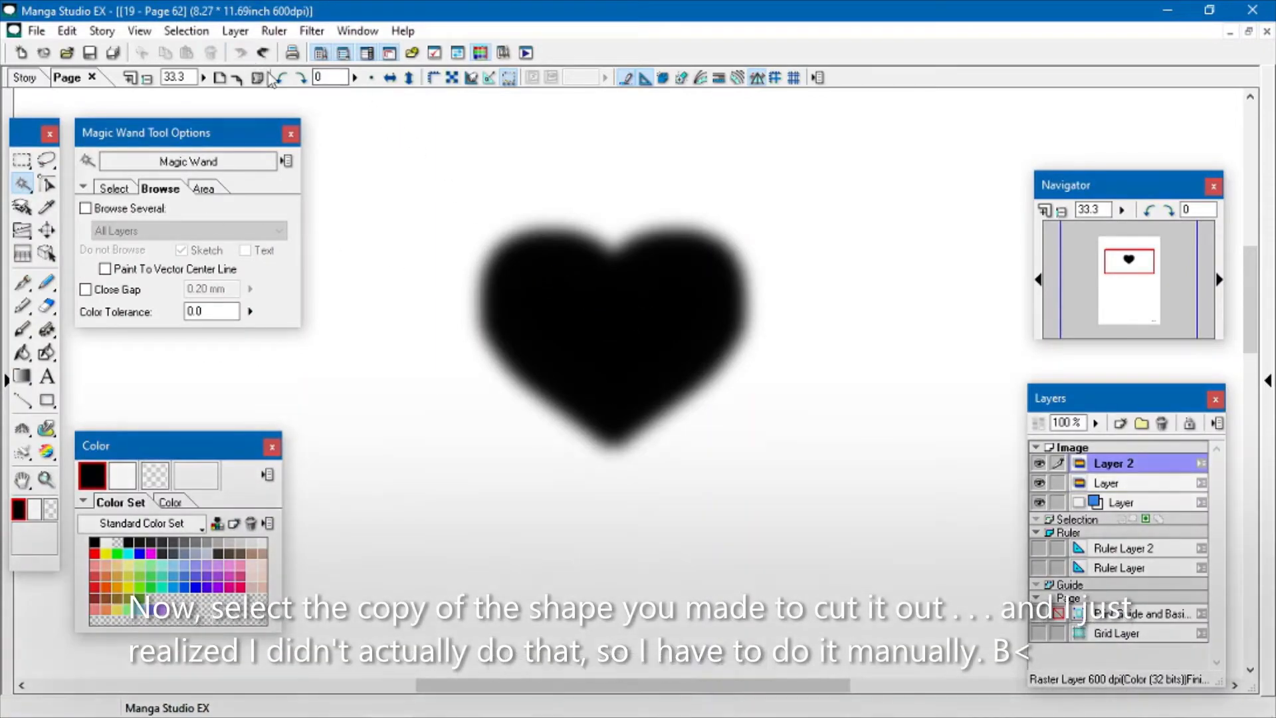
{"action": "left_click", "coordinate": [1039, 484]}
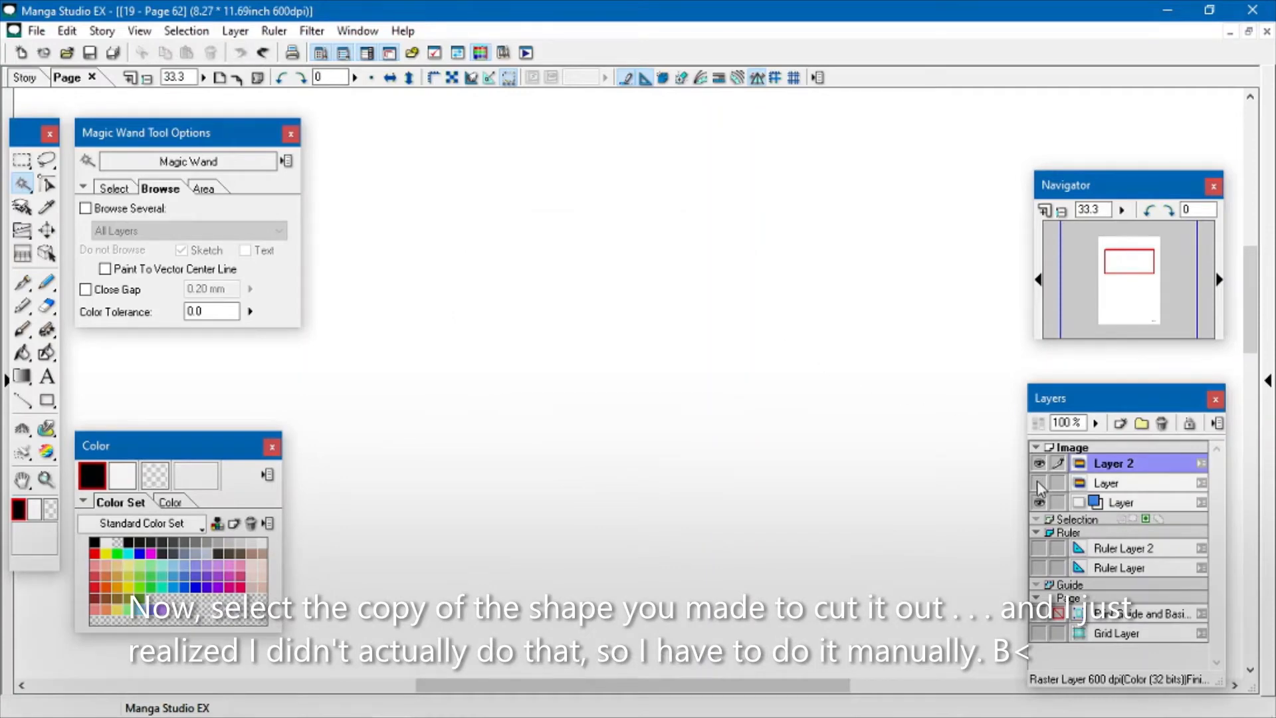
{"action": "left_click", "coordinate": [1038, 483]}
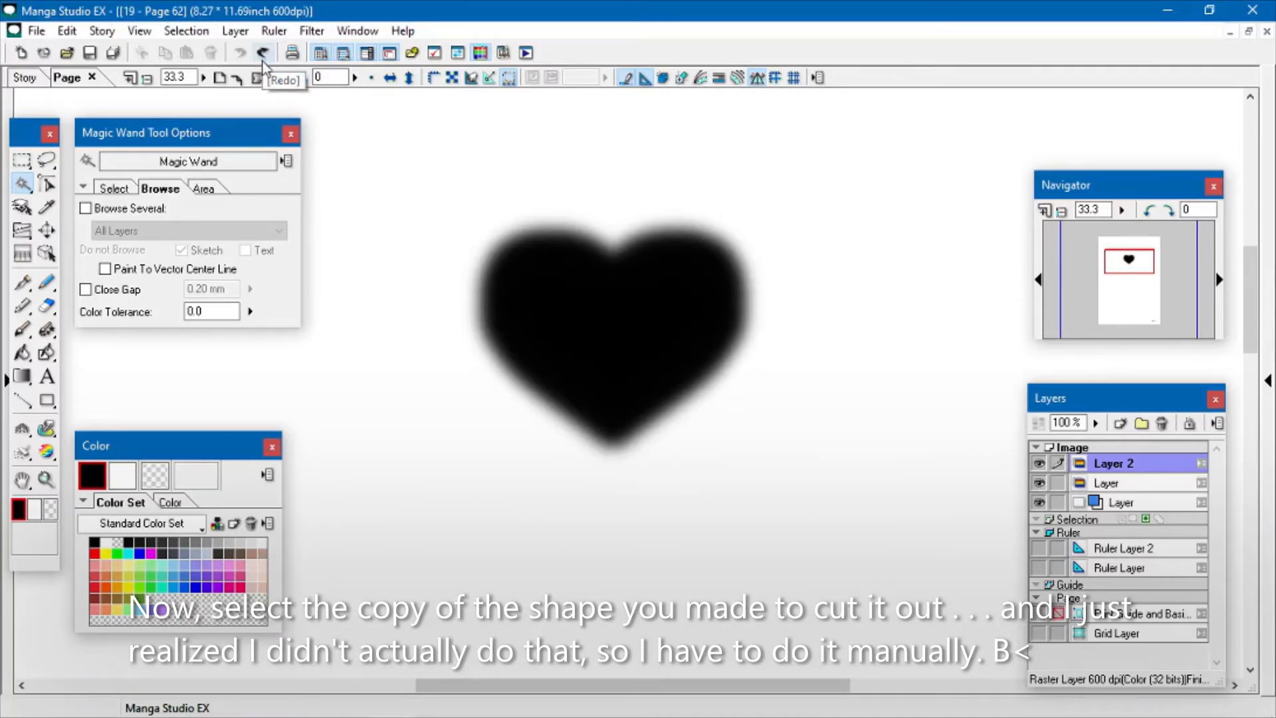
On Layer 2, draw a white heart outline inside the blurred heart, mirrored across Ruler Layer 2, with the 0.70 mm Gray Use pen and fill it white
{"action": "left_click", "coordinate": [23, 285]}
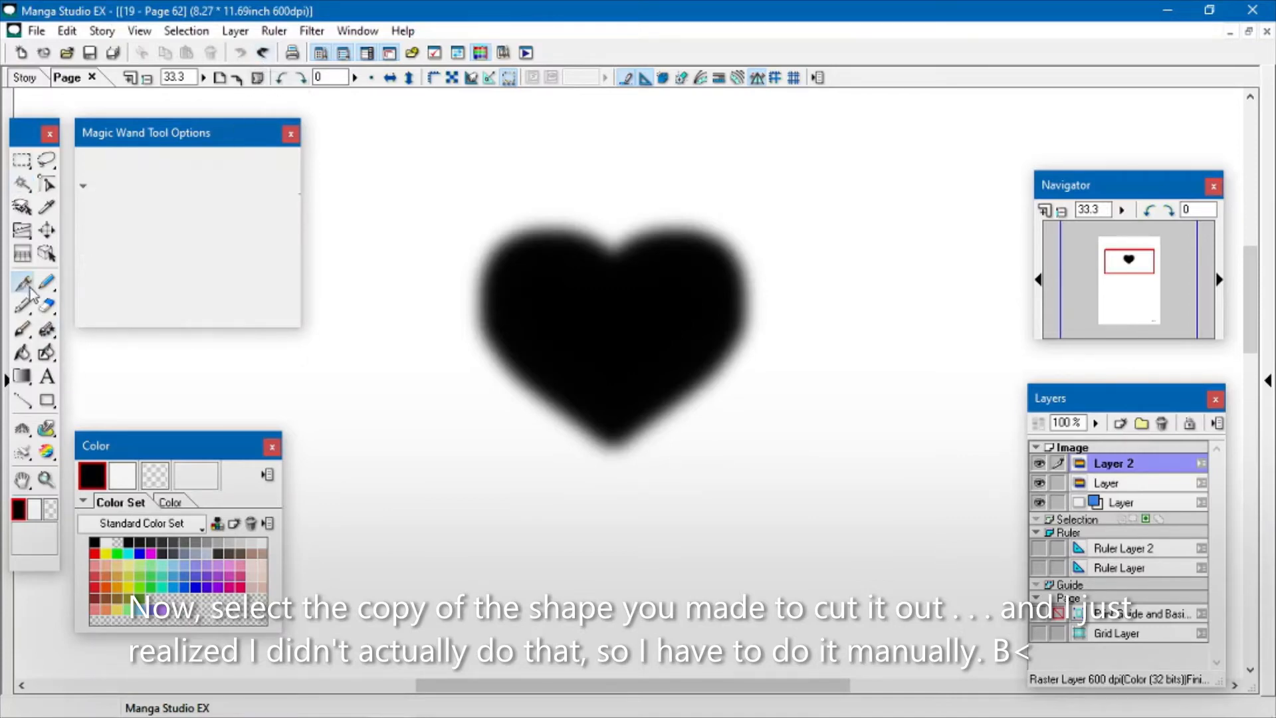
{"action": "left_click", "coordinate": [126, 477]}
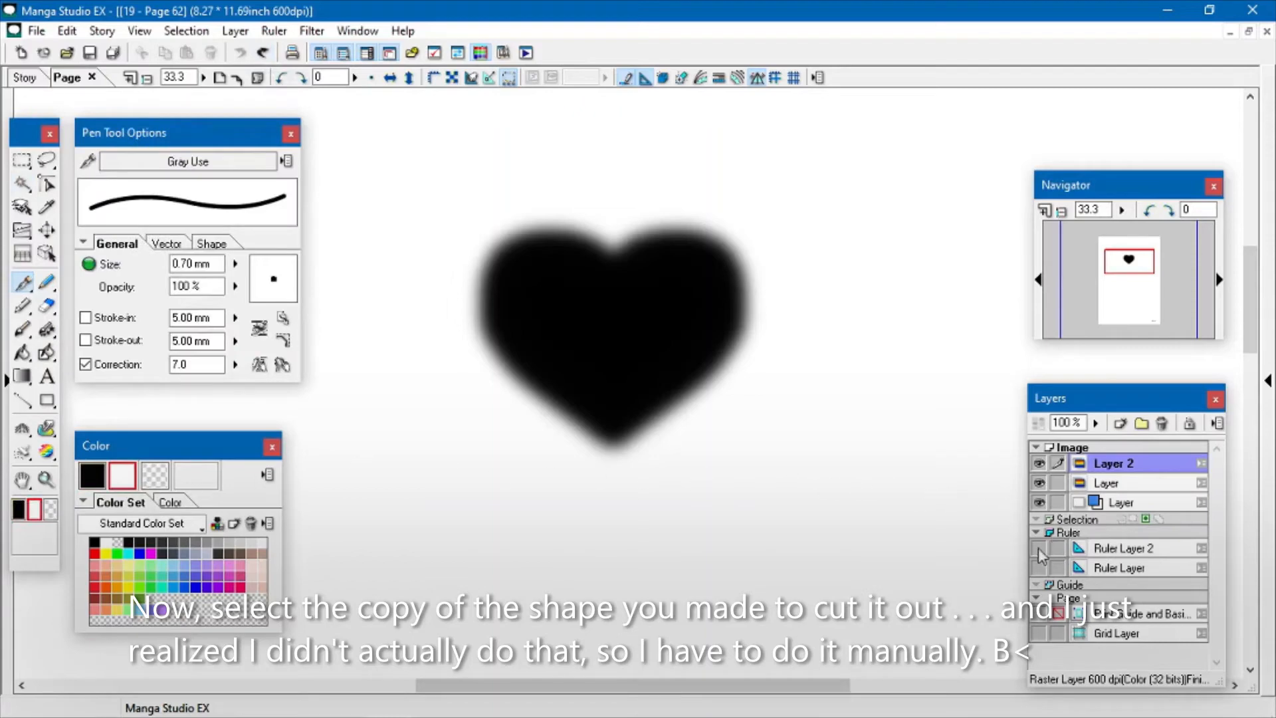
{"action": "left_click", "coordinate": [1039, 548]}
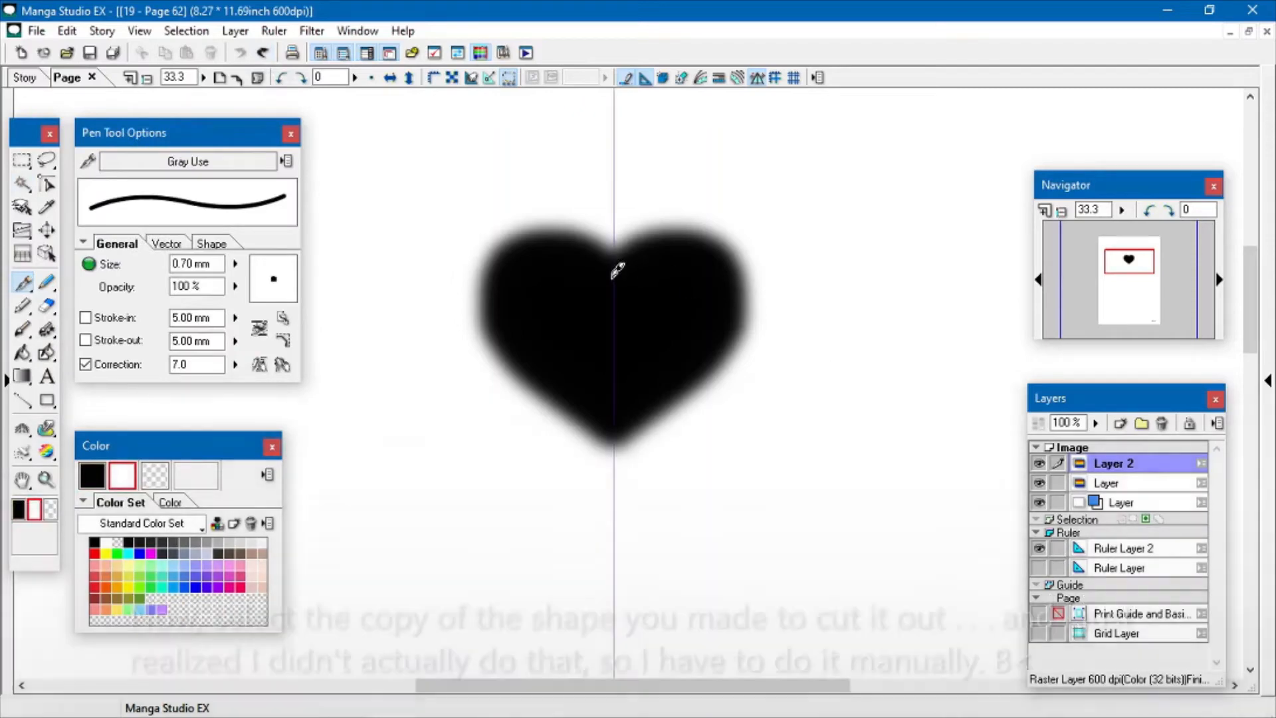
{"action": "mouse_move", "coordinate": [610, 271]}
{"action": "left_mouse_down"}
{"action": "mouse_move", "coordinate": [559, 252]}
{"action": "mouse_move", "coordinate": [525, 270]}
{"action": "mouse_move", "coordinate": [513, 301]}
{"action": "mouse_move", "coordinate": [613, 405]}
{"action": "left_mouse_up"}
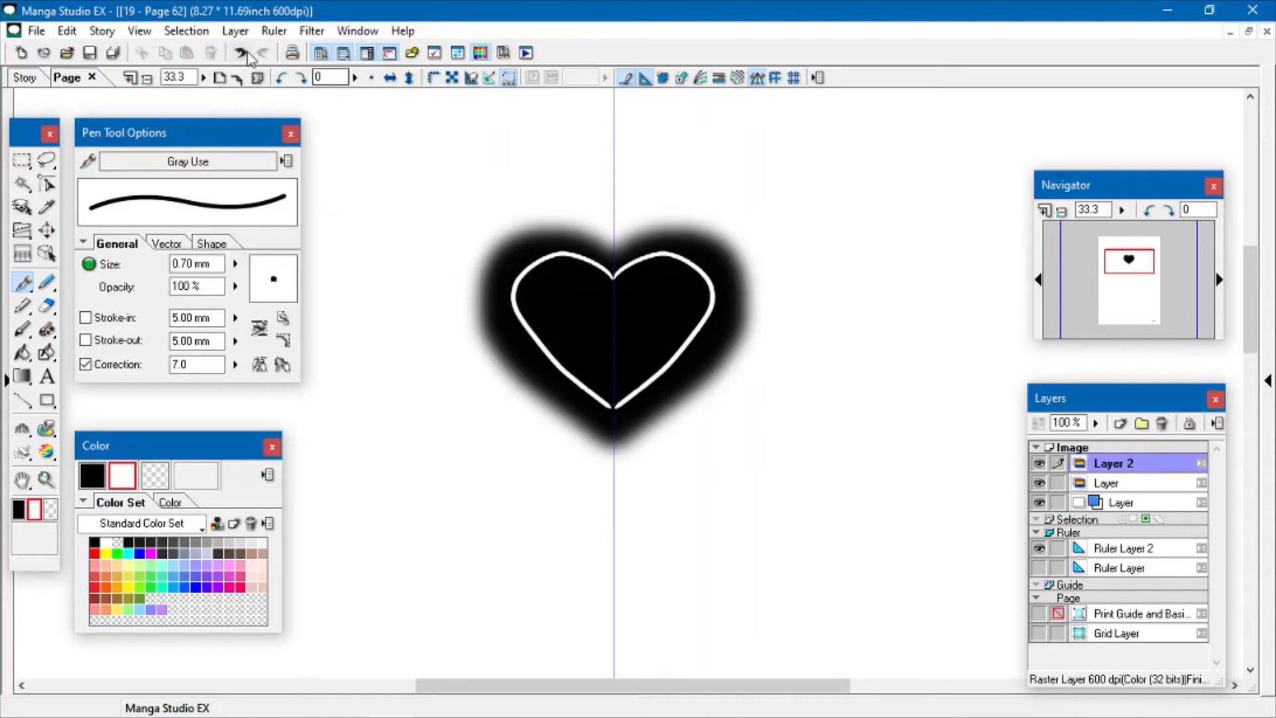
{"action": "key", "text": "ctrl+z"}
{"action": "mouse_move", "coordinate": [616, 272]}
{"action": "left_mouse_down"}
{"action": "mouse_move", "coordinate": [640, 249]}
{"action": "mouse_move", "coordinate": [685, 254]}
{"action": "mouse_move", "coordinate": [710, 267]}
{"action": "mouse_move", "coordinate": [720, 294]}
{"action": "mouse_move", "coordinate": [681, 363]}
{"action": "mouse_move", "coordinate": [613, 427]}
{"action": "left_mouse_up"}
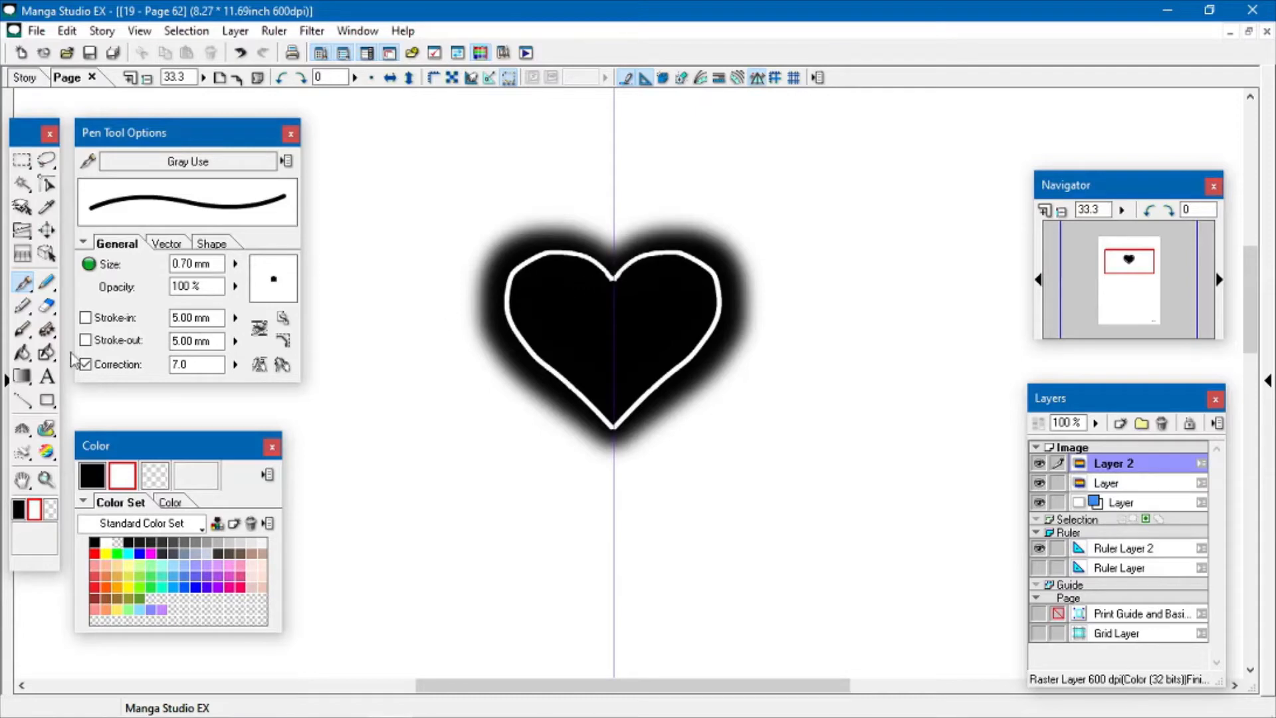
{"action": "left_click", "coordinate": [23, 353]}
{"action": "left_click", "coordinate": [549, 322]}
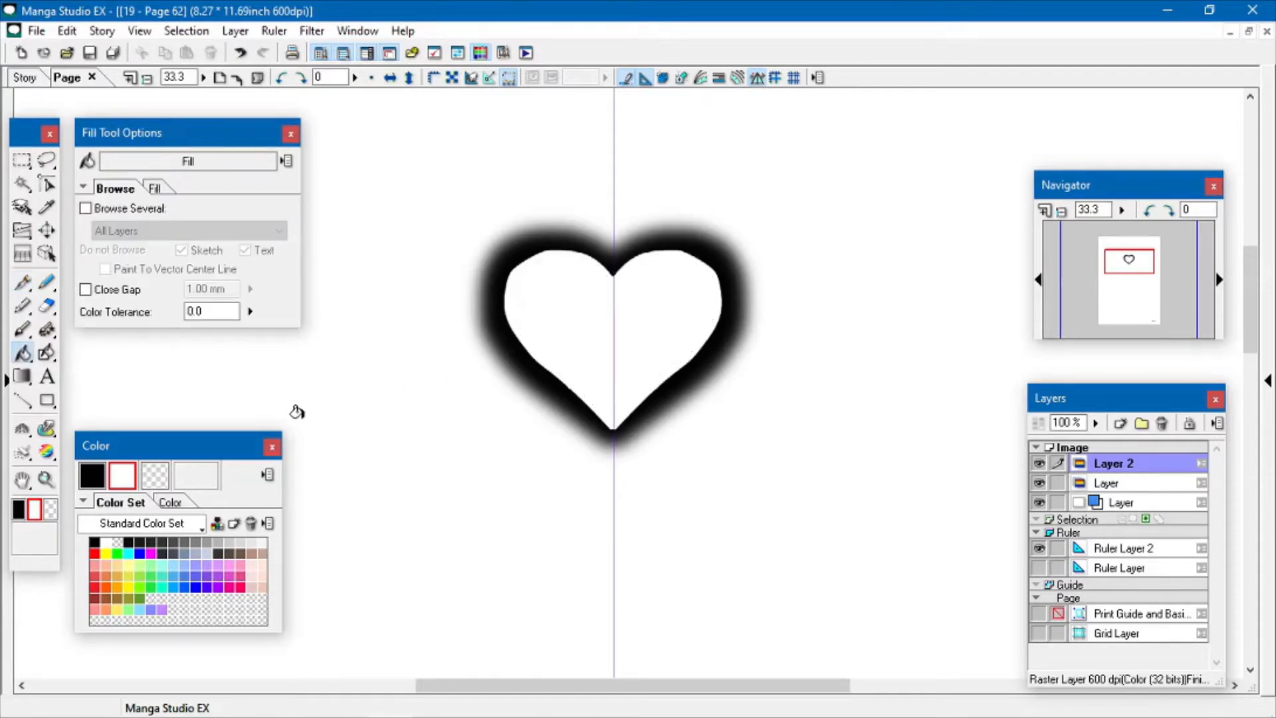
Select the white inner heart with the Magic Wand and clear that area from both Layer 2 and the blurred heart layer
{"action": "left_click", "coordinate": [23, 184]}
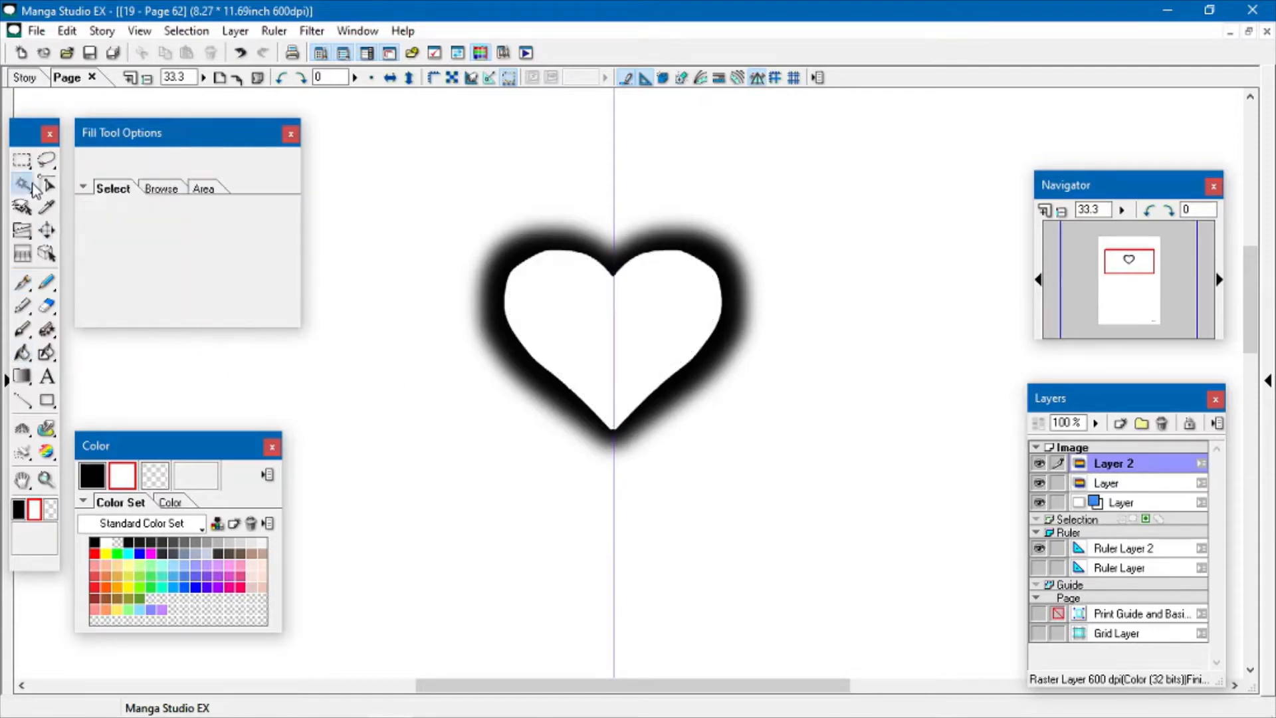
{"action": "left_click", "coordinate": [571, 319]}
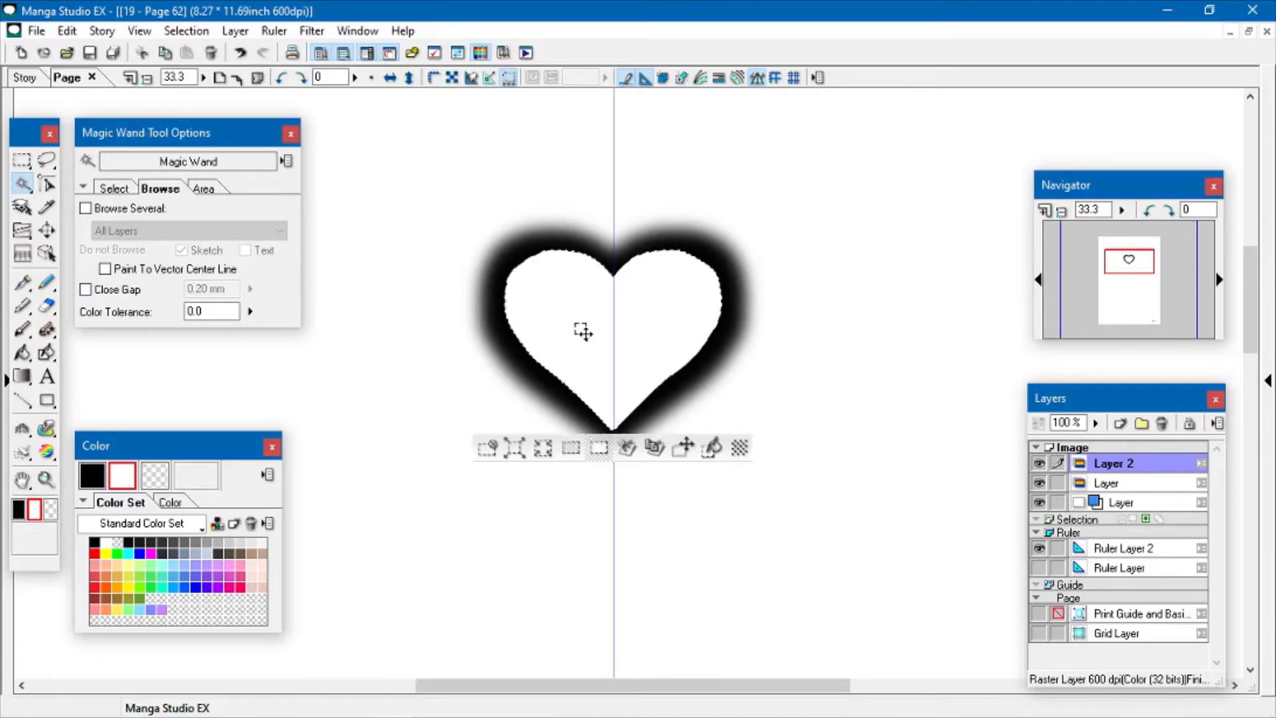
{"action": "left_click", "coordinate": [572, 449]}
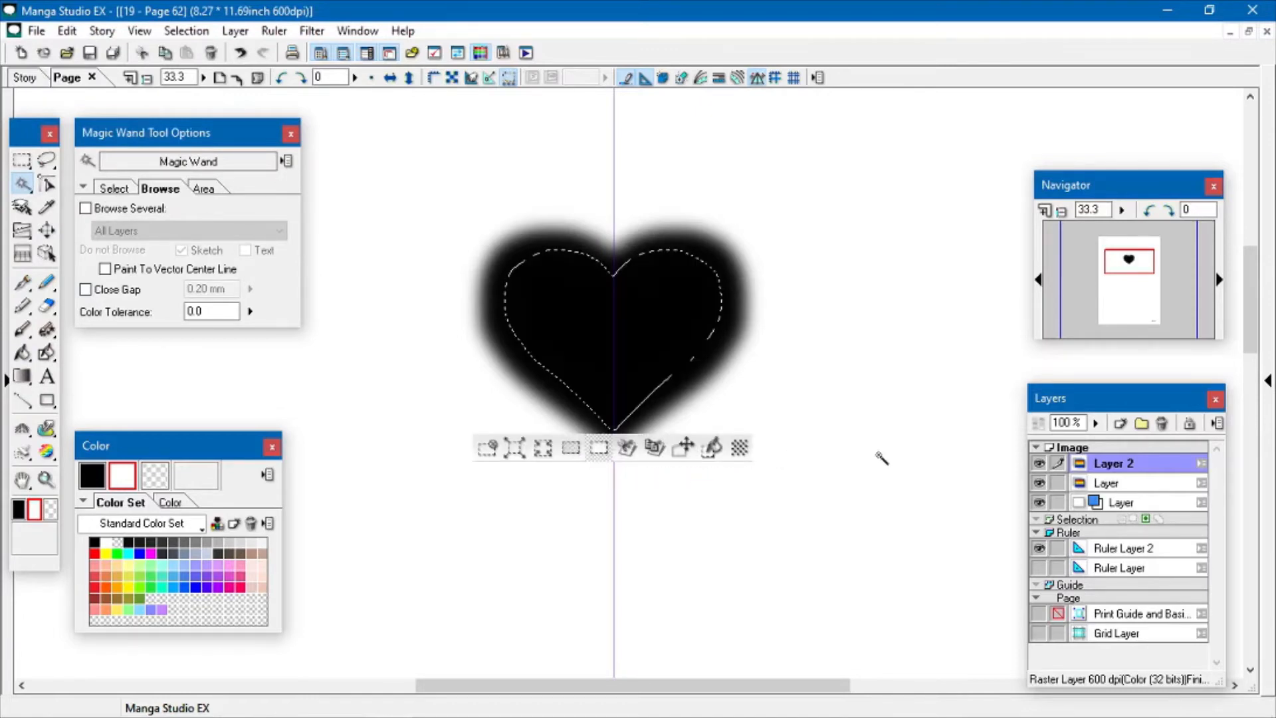
{"action": "left_click", "coordinate": [1139, 485]}
{"action": "left_click", "coordinate": [570, 449]}
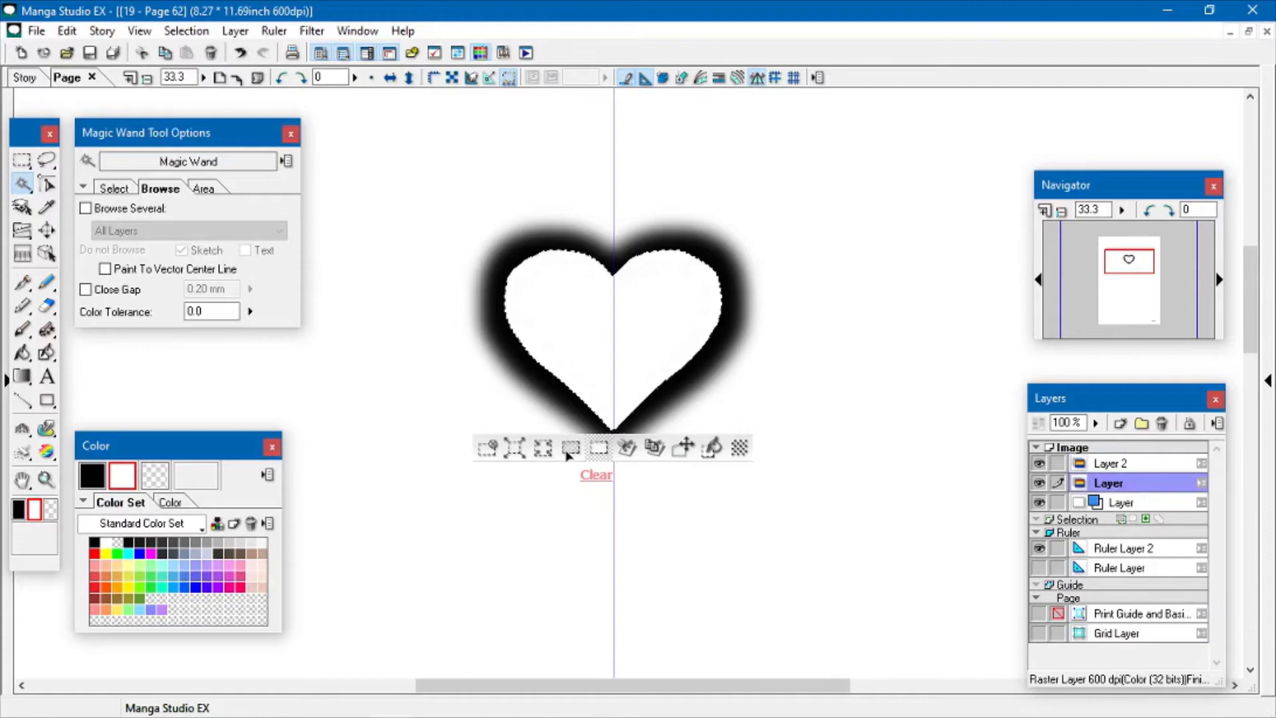
Deselect the inner heart, lower the blurred heart layer's opacity to 68% and save the page
{"action": "left_click", "coordinate": [489, 448]}
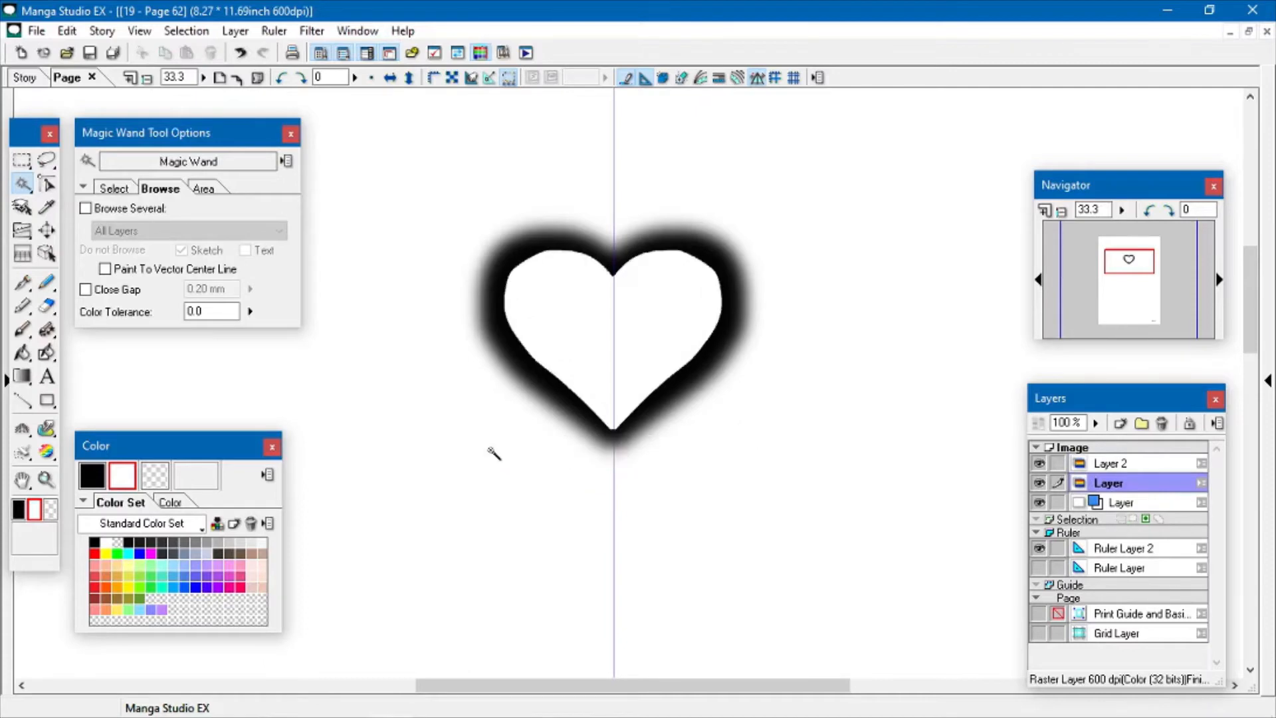
{"action": "left_click", "coordinate": [1096, 423]}
{"action": "left_click_drag", "start_coordinate": [1096, 431], "coordinate": [1100, 450]}
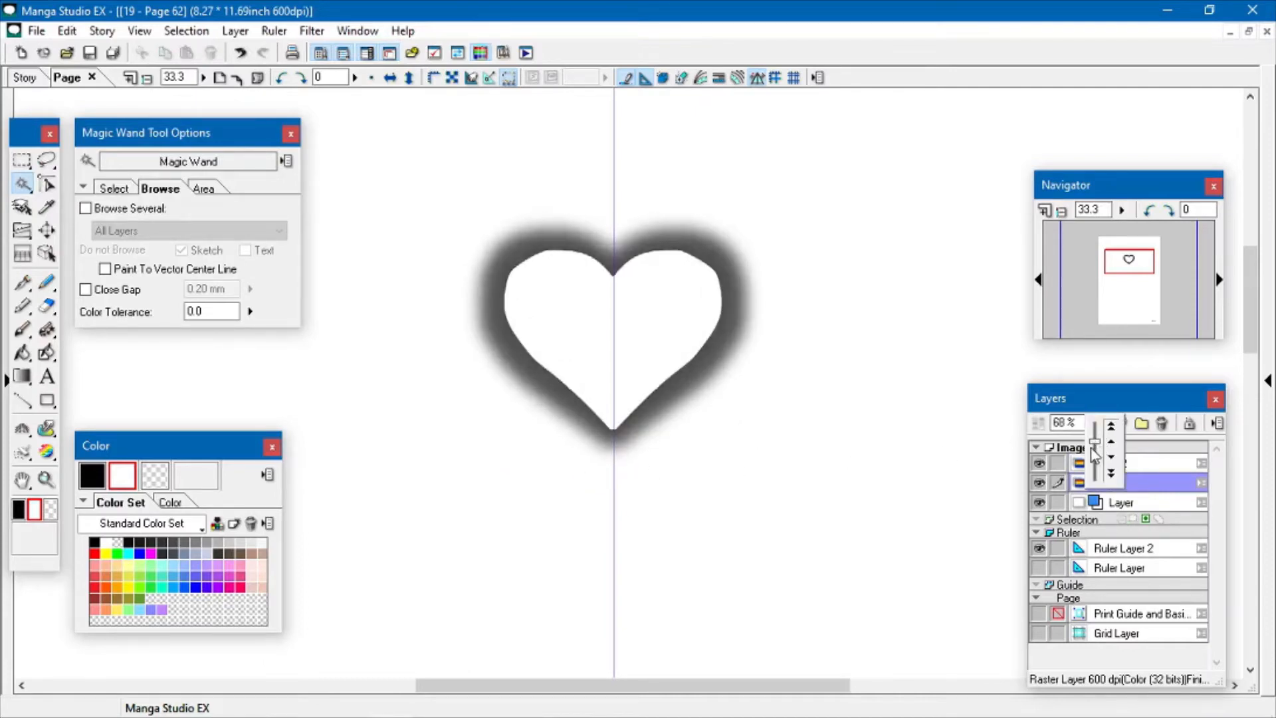
{"action": "double_click", "coordinate": [172, 78]}
{"action": "type", "text": "12.5"}
{"action": "key", "text": "Return"}
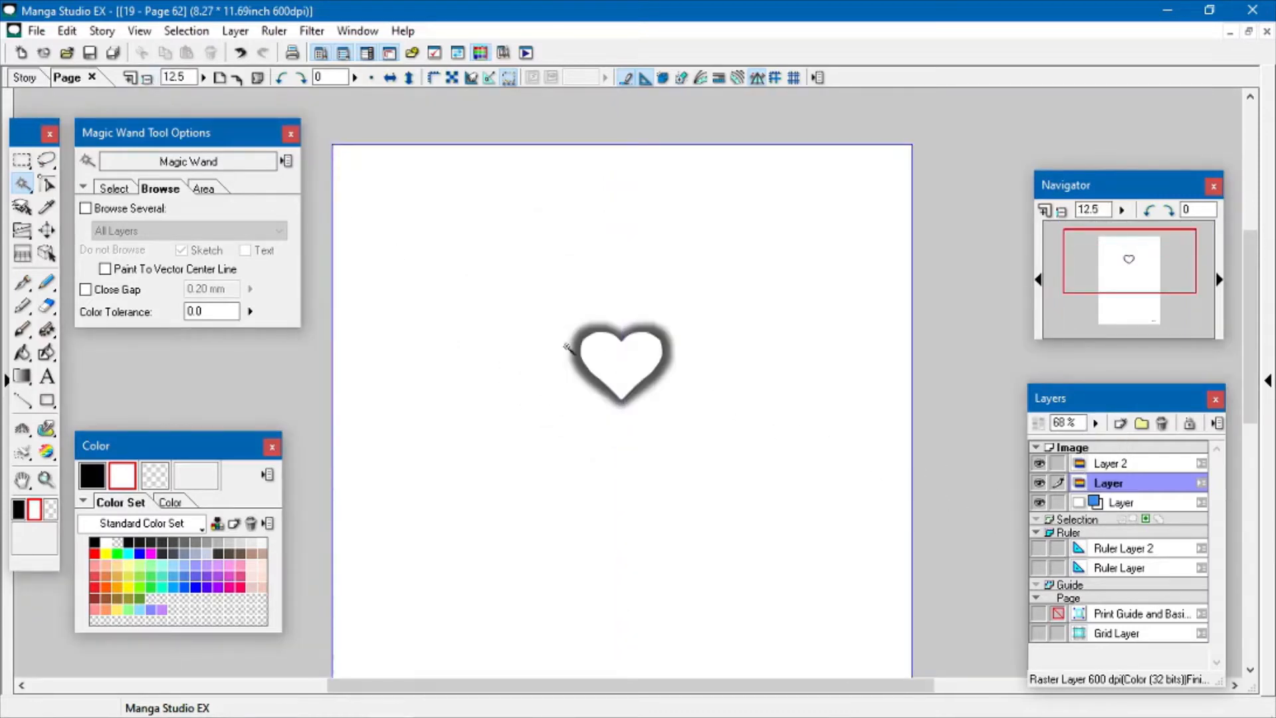
{"action": "key", "text": "ctrl+s"}
{"action": "left_click", "coordinate": [47, 160]}
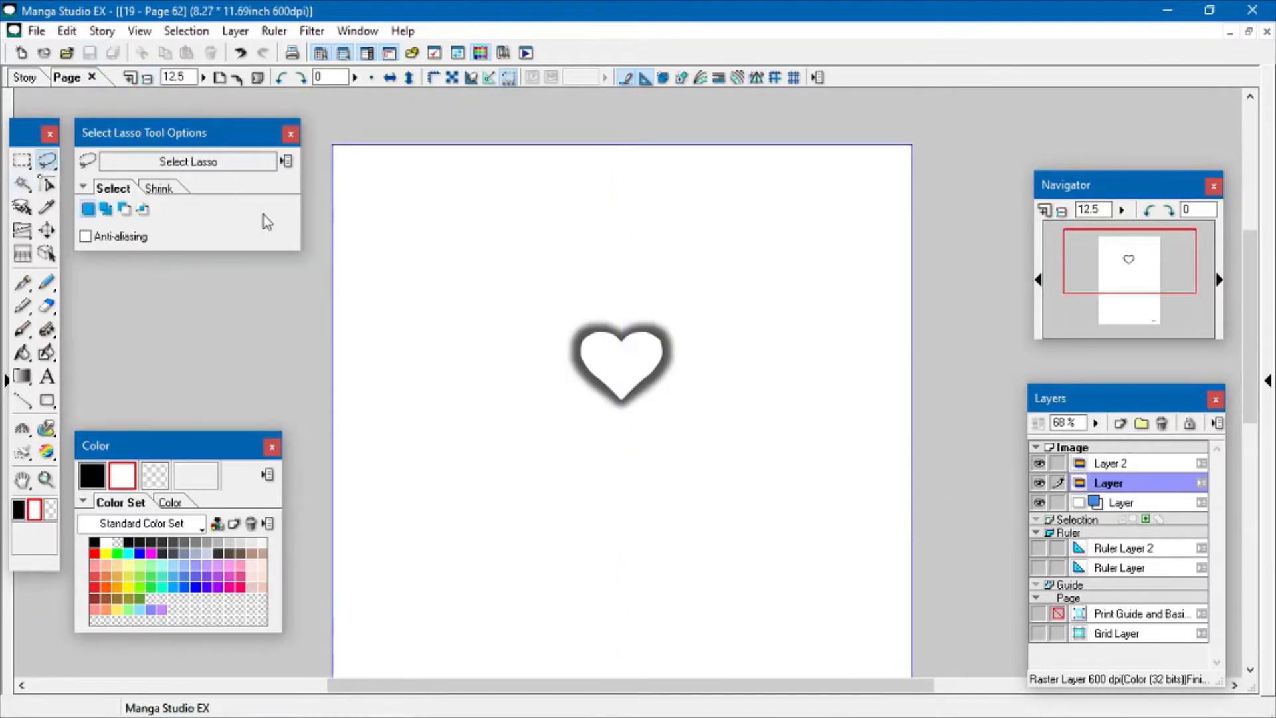
{"action": "mouse_move", "coordinate": [643, 252]}
{"action": "left_mouse_down"}
{"action": "mouse_move", "coordinate": [596, 472]}
{"action": "mouse_move", "coordinate": [578, 261]}
{"action": "left_mouse_up"}
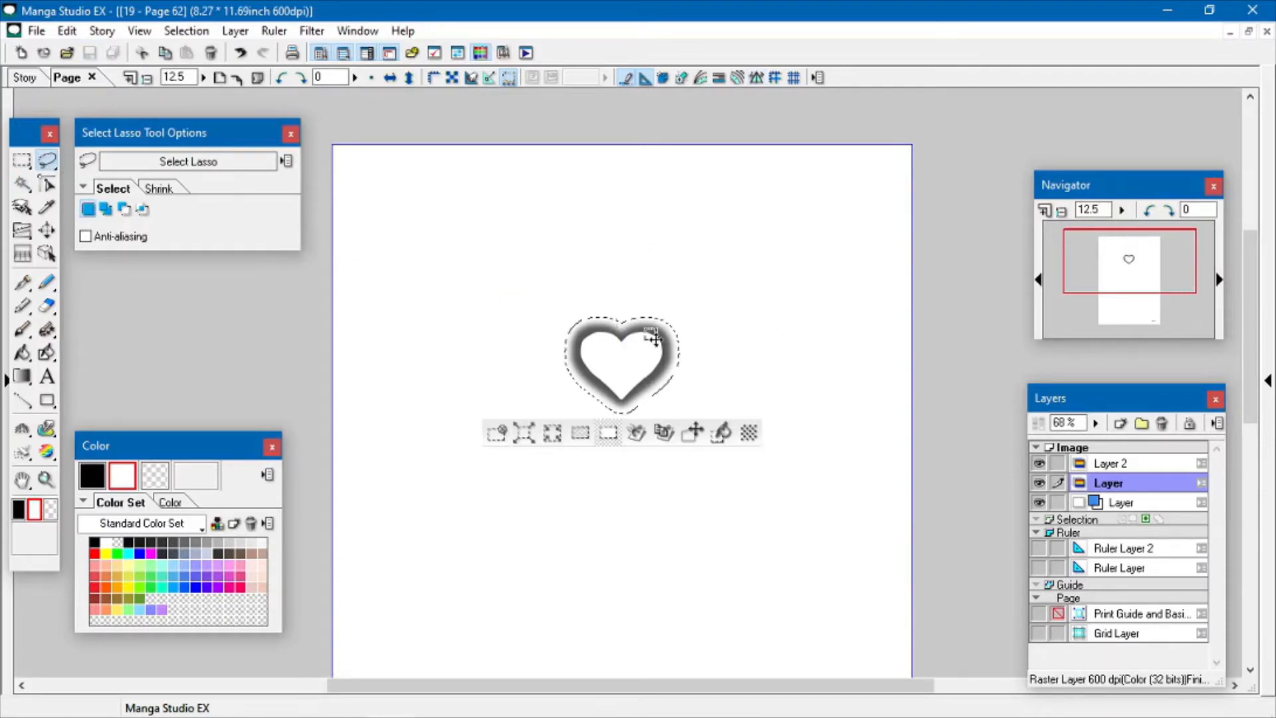
{"action": "right_click", "coordinate": [658, 362]}
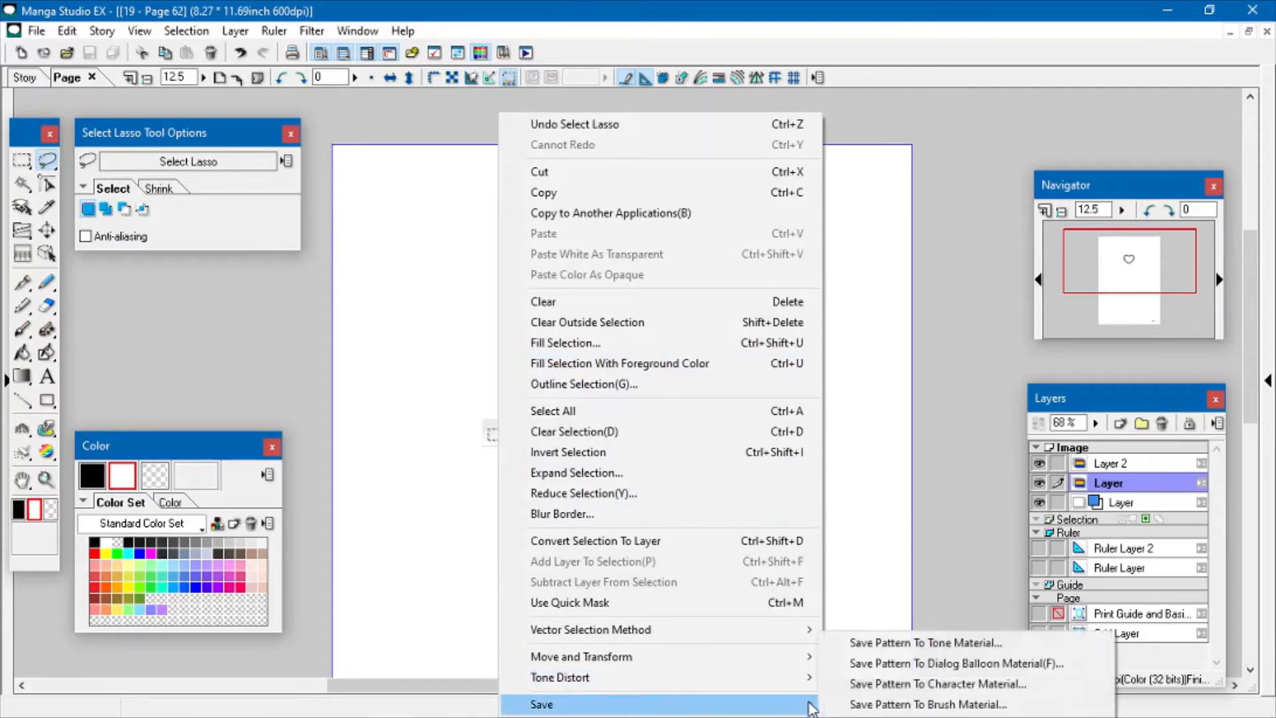
{"action": "left_click", "coordinate": [852, 706]}
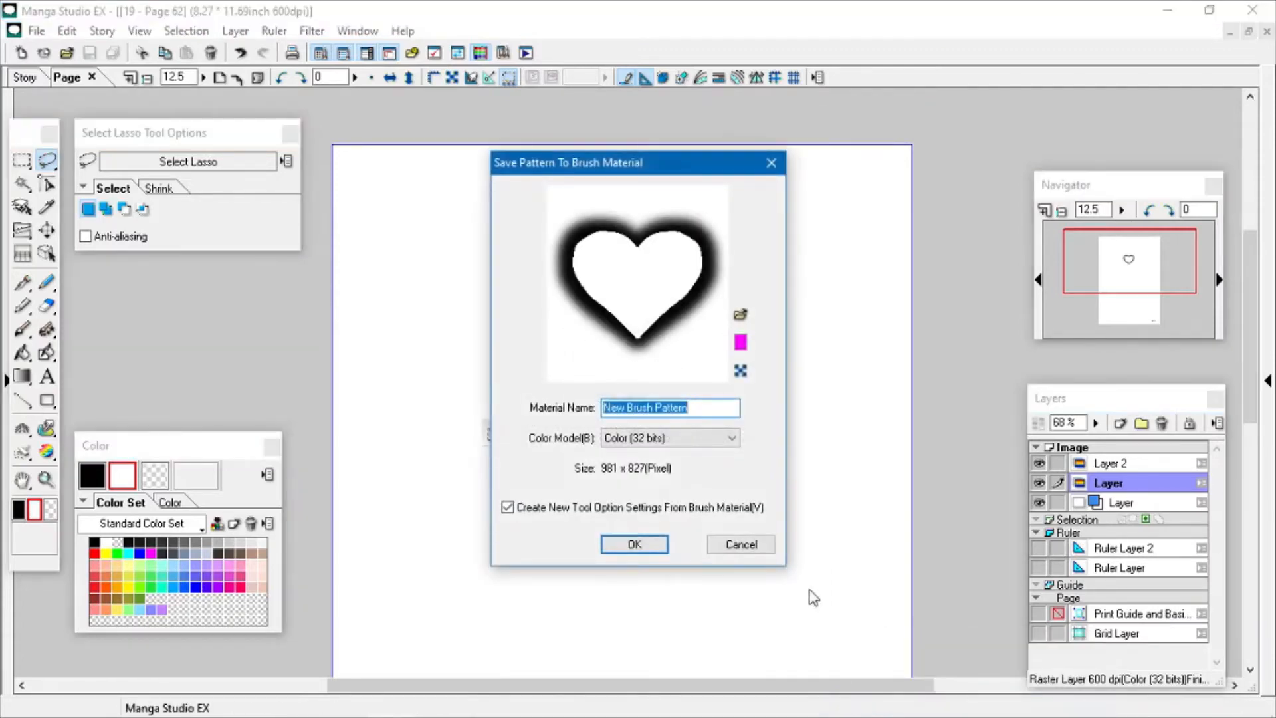
{"action": "left_click", "coordinate": [715, 442]}
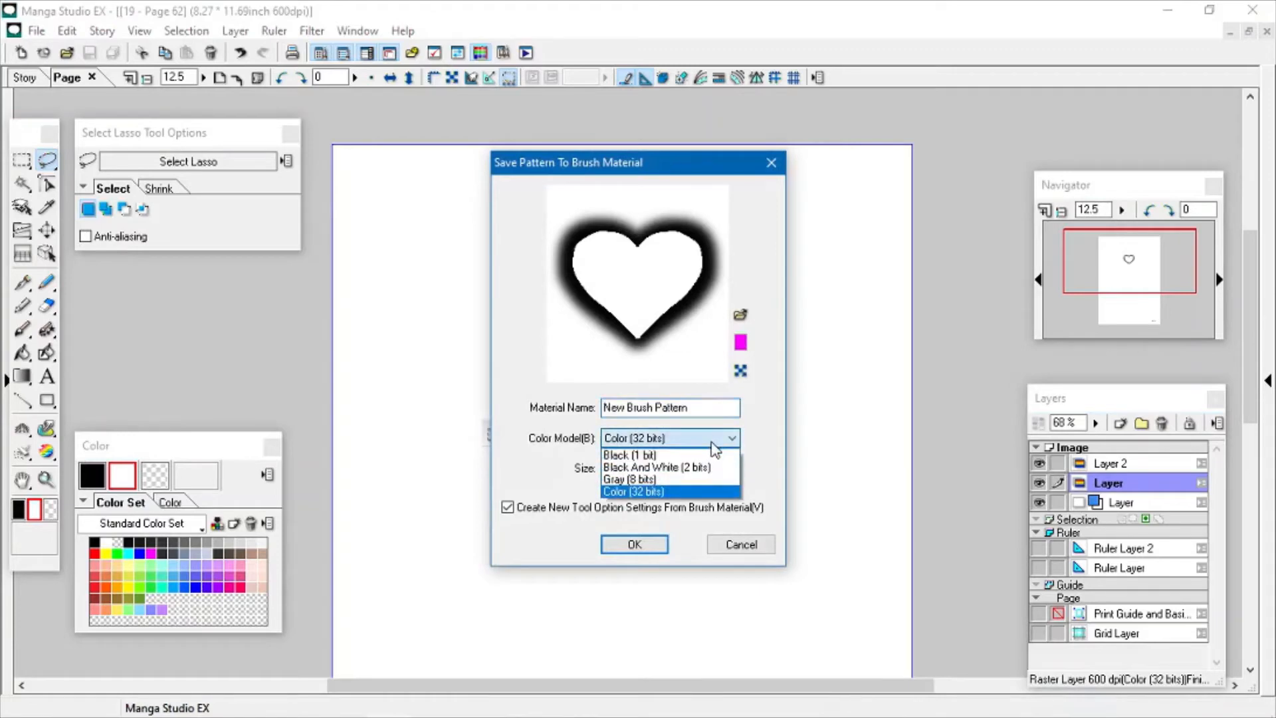
{"action": "left_click", "coordinate": [745, 551]}
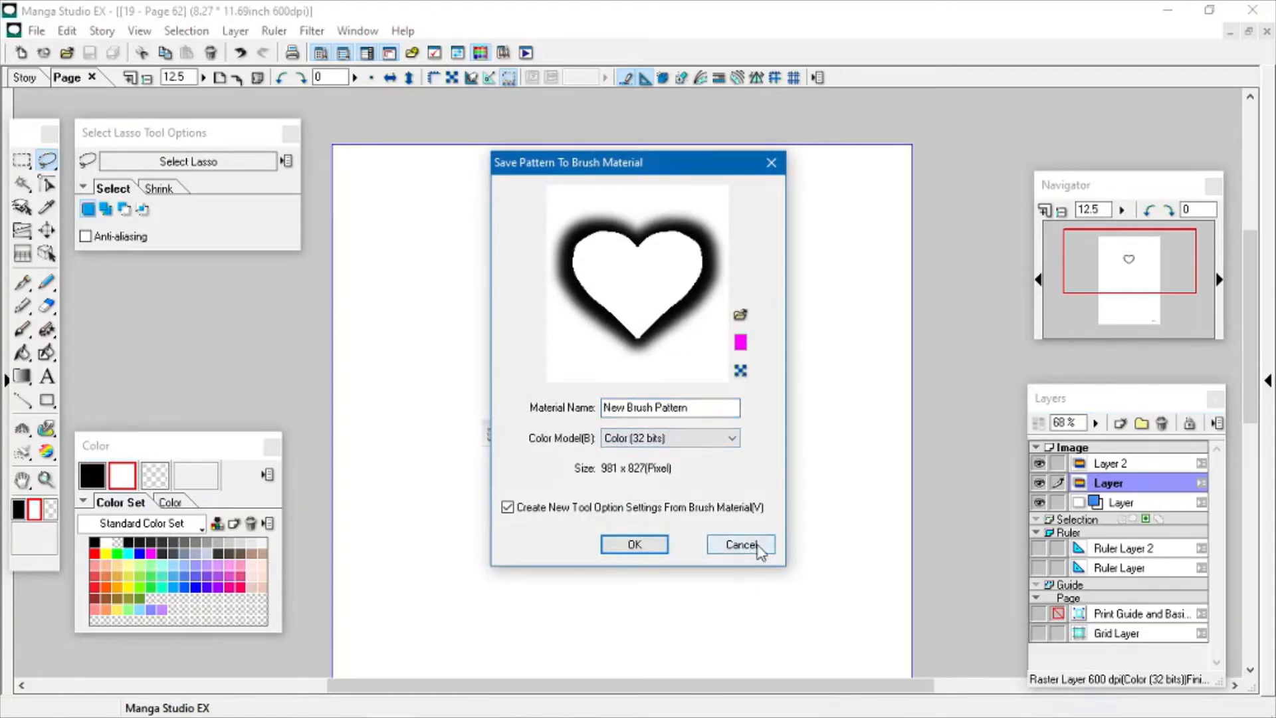
{"action": "left_click", "coordinate": [759, 549]}
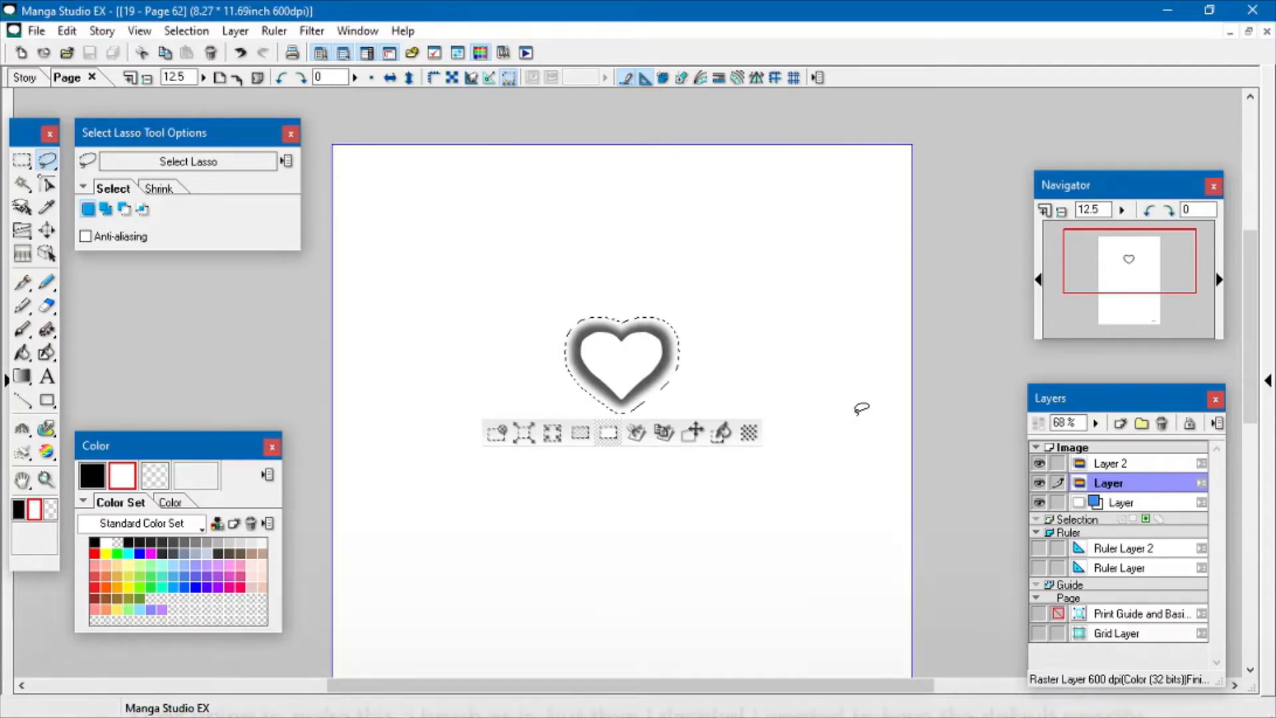
{"action": "key", "text": "ctrl+d"}
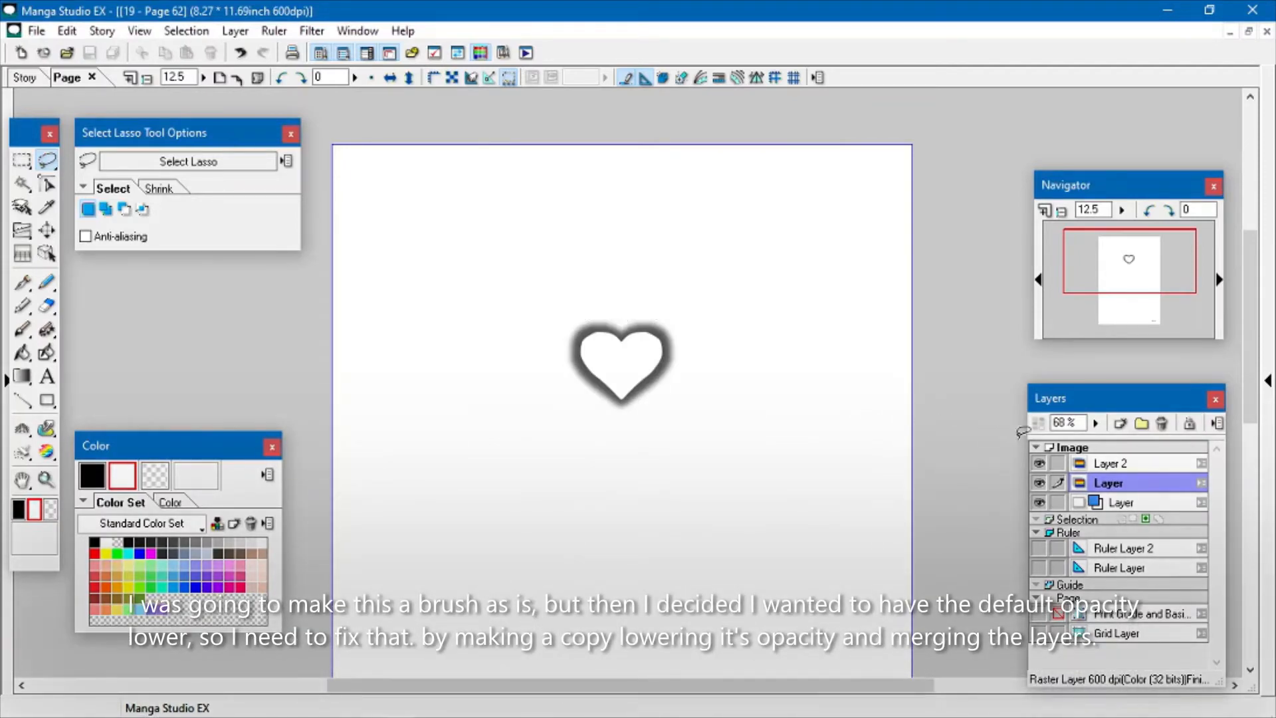
Duplicate the 68% blurred heart layer and set the original layer's opacity to 100%
{"action": "left_click", "coordinate": [1104, 466]}
{"action": "left_click", "coordinate": [1109, 484]}
{"action": "right_click", "coordinate": [1121, 490]}
{"action": "left_click", "coordinate": [1048, 97]}
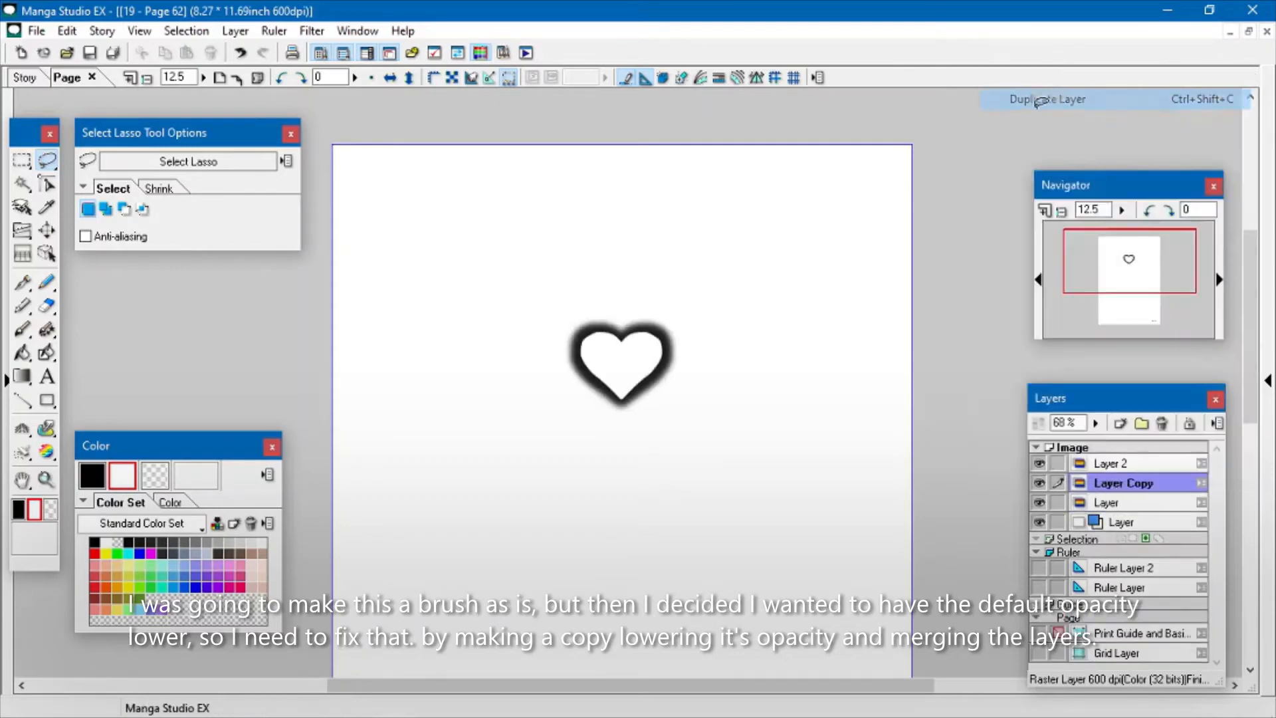
{"action": "left_click", "coordinate": [1038, 497]}
{"action": "left_click", "coordinate": [1107, 506]}
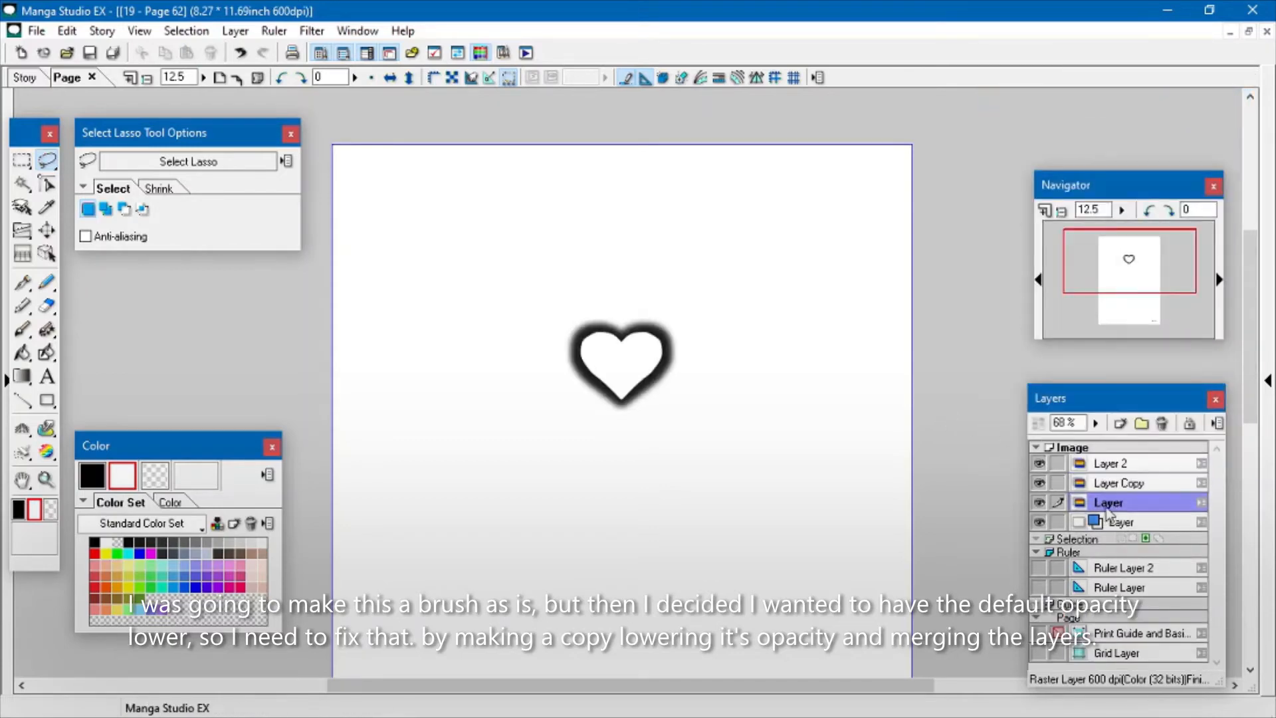
{"action": "left_click_drag", "start_coordinate": [1096, 426], "coordinate": [1097, 387]}
{"action": "left_click", "coordinate": [1117, 505]}
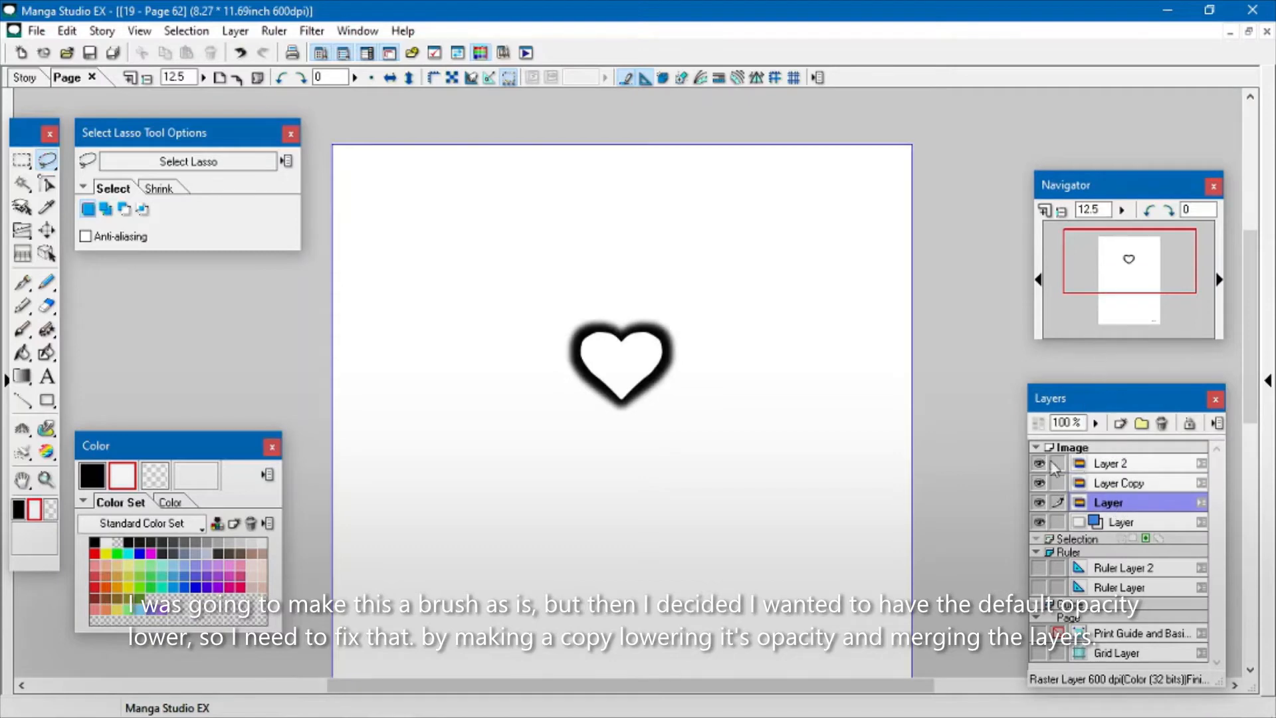
Lasso and clear the heart on the original layer, then merge Layer Copy down into it
{"action": "mouse_move", "coordinate": [703, 271]}
{"action": "left_mouse_down"}
{"action": "mouse_move", "coordinate": [729, 419]}
{"action": "mouse_move", "coordinate": [701, 274]}
{"action": "left_mouse_up"}
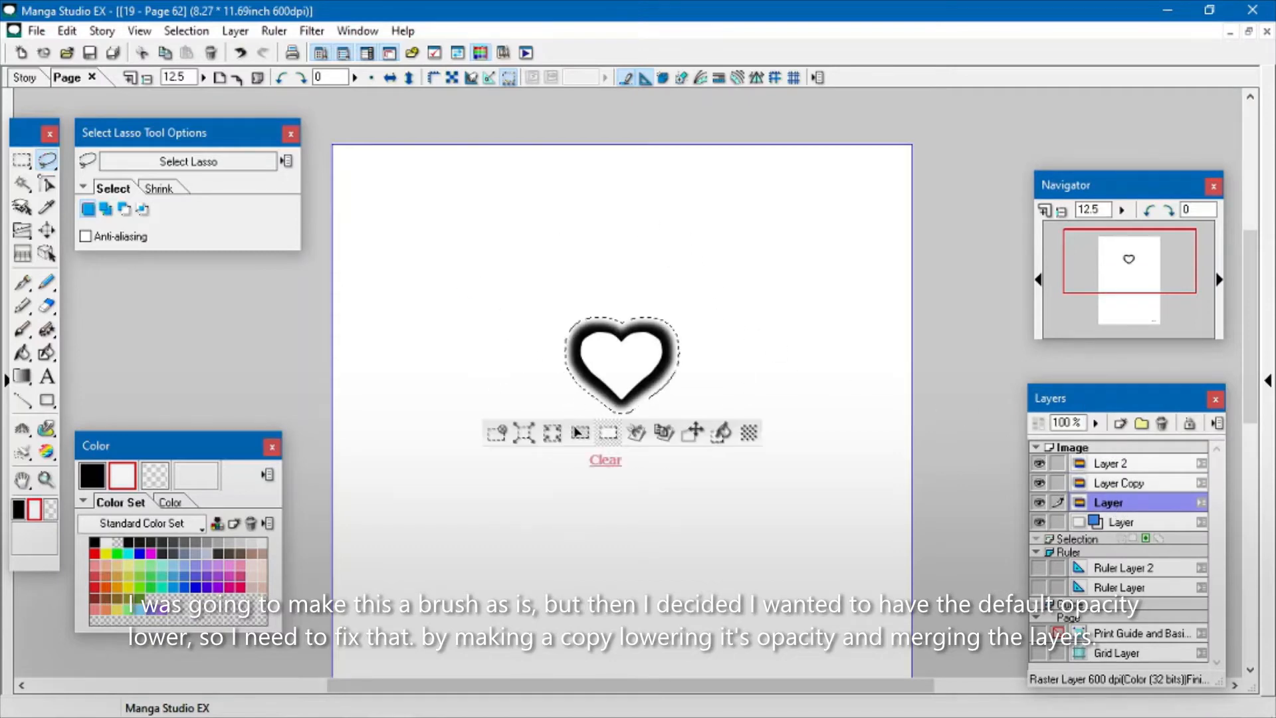
{"action": "left_click", "coordinate": [856, 389]}
{"action": "left_click", "coordinate": [1139, 484]}
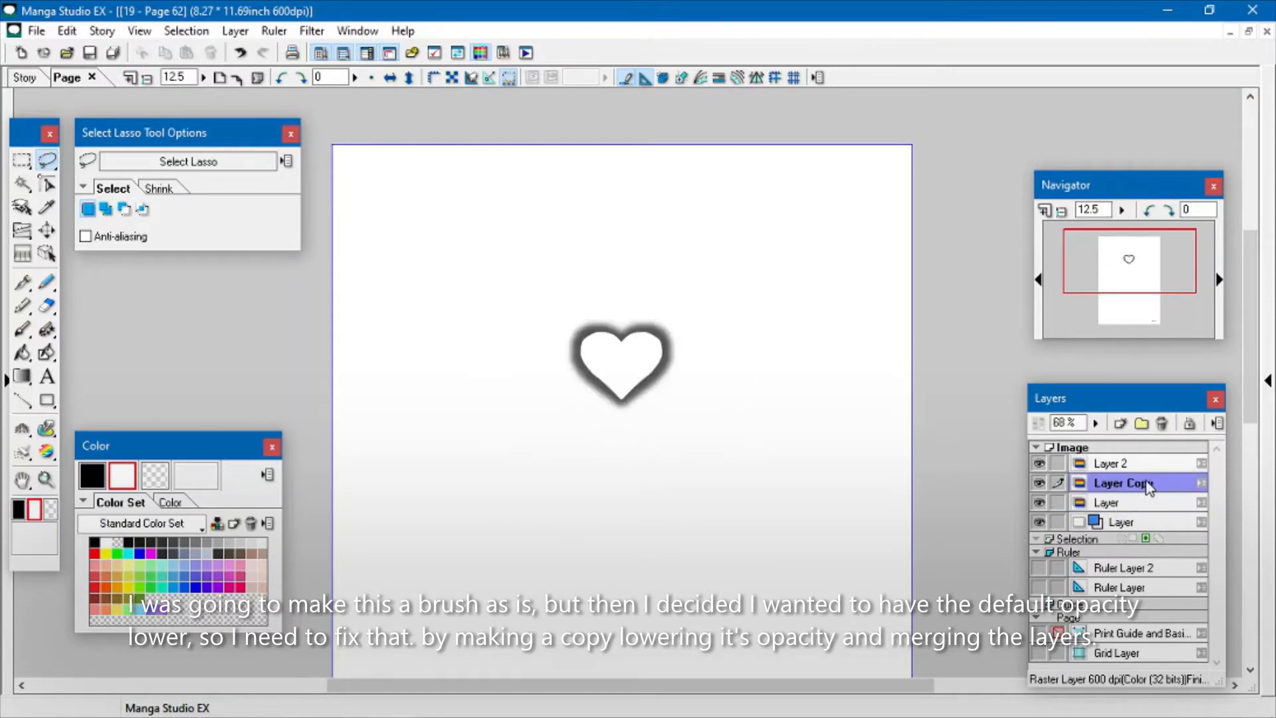
{"action": "right_click", "coordinate": [1140, 484]}
{"action": "left_click", "coordinate": [1105, 326]}
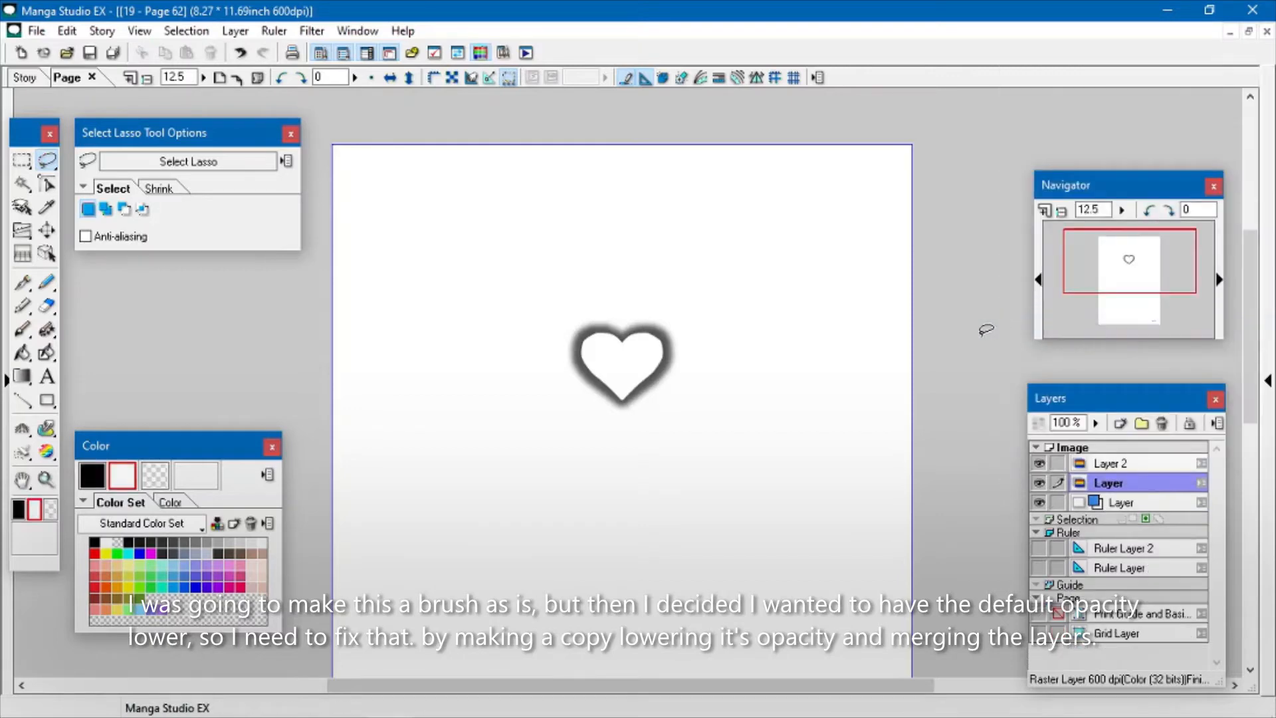
Lasso the faded heart ring, save it as brush material with the Gray (8 bits) color model and new tool option settings, and deselect it
{"action": "mouse_move", "coordinate": [712, 263]}
{"action": "left_mouse_down"}
{"action": "mouse_move", "coordinate": [612, 441]}
{"action": "mouse_move", "coordinate": [755, 353]}
{"action": "mouse_move", "coordinate": [725, 280]}
{"action": "left_mouse_up"}
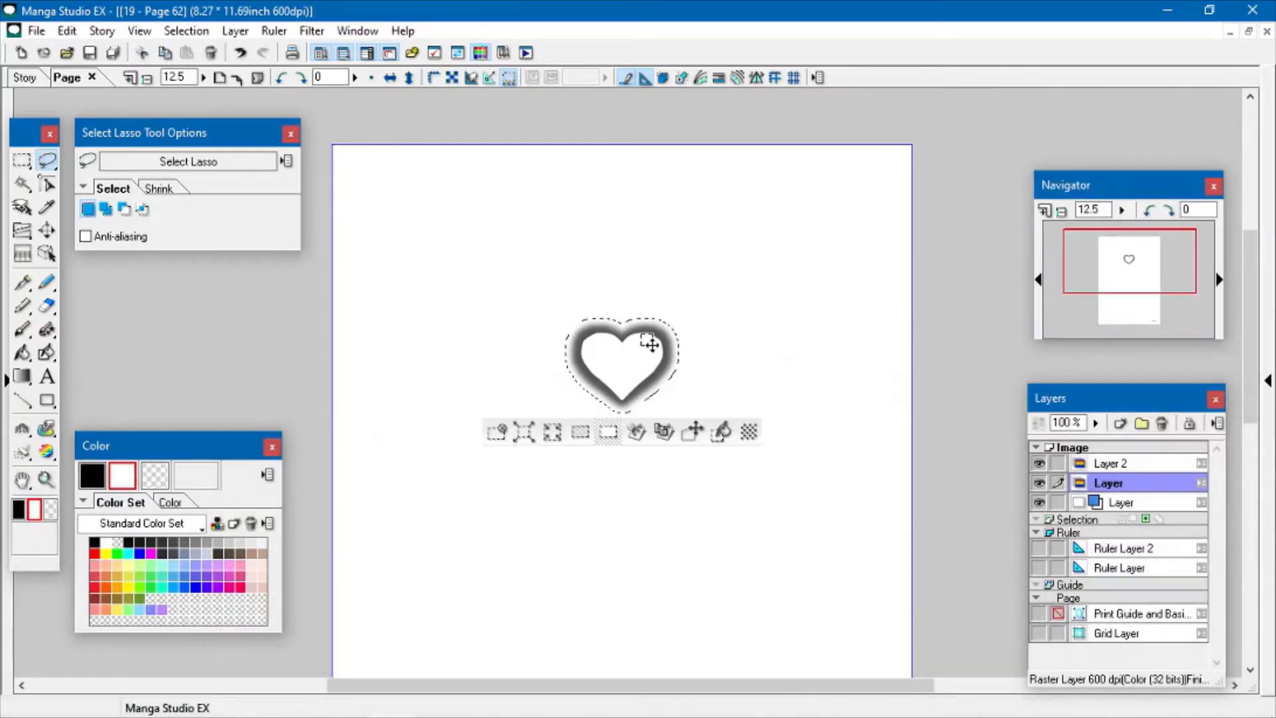
{"action": "right_click", "coordinate": [650, 352]}
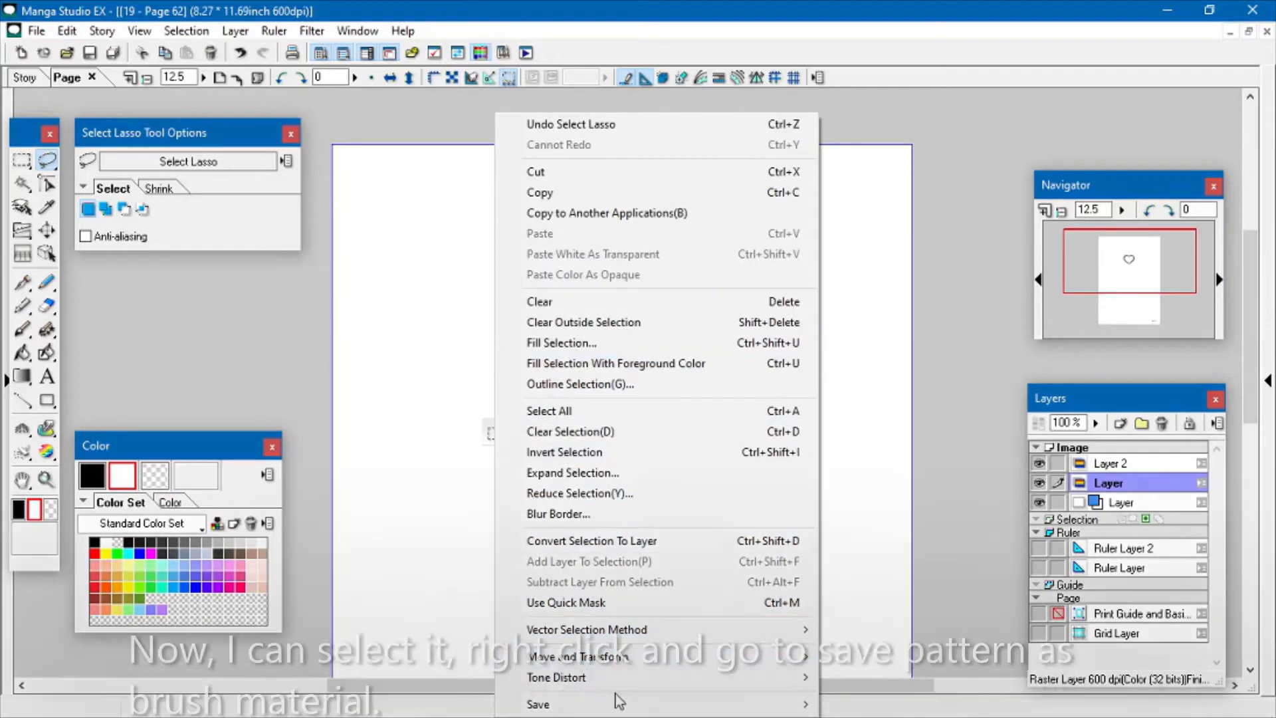
{"action": "mouse_move", "coordinate": [621, 704]}
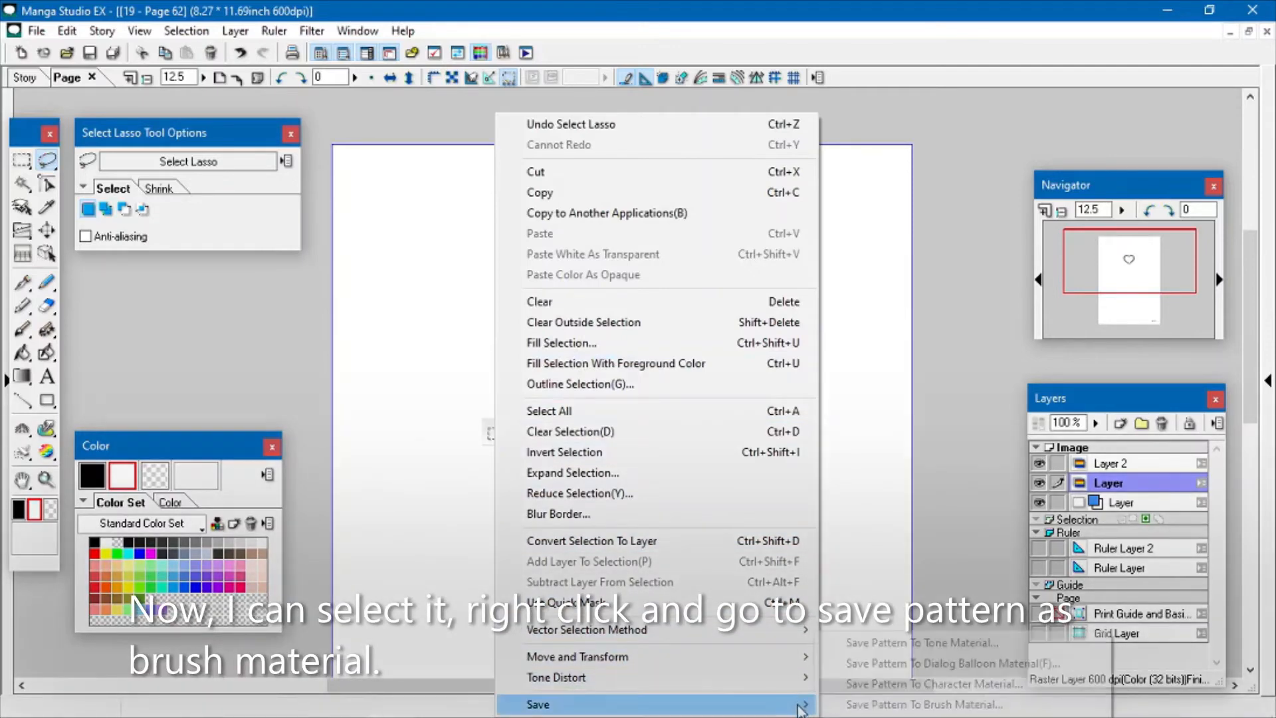
{"action": "left_click", "coordinate": [851, 706]}
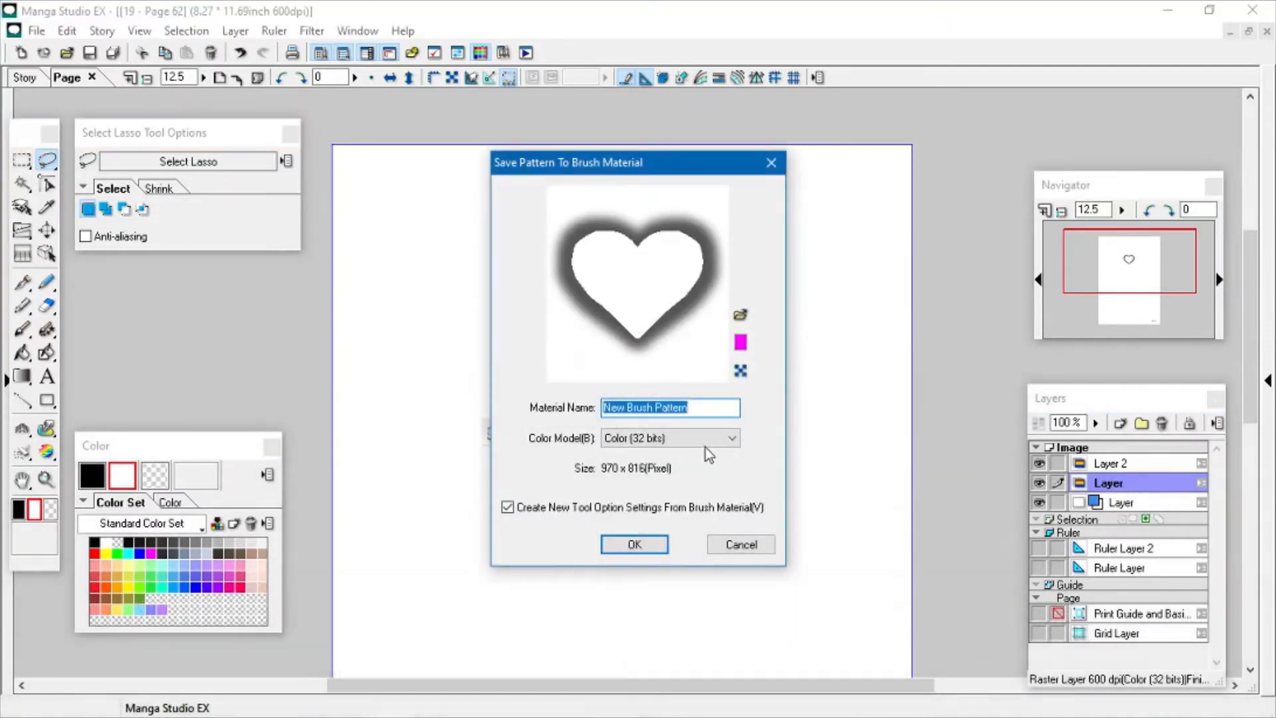
{"action": "left_click", "coordinate": [706, 443]}
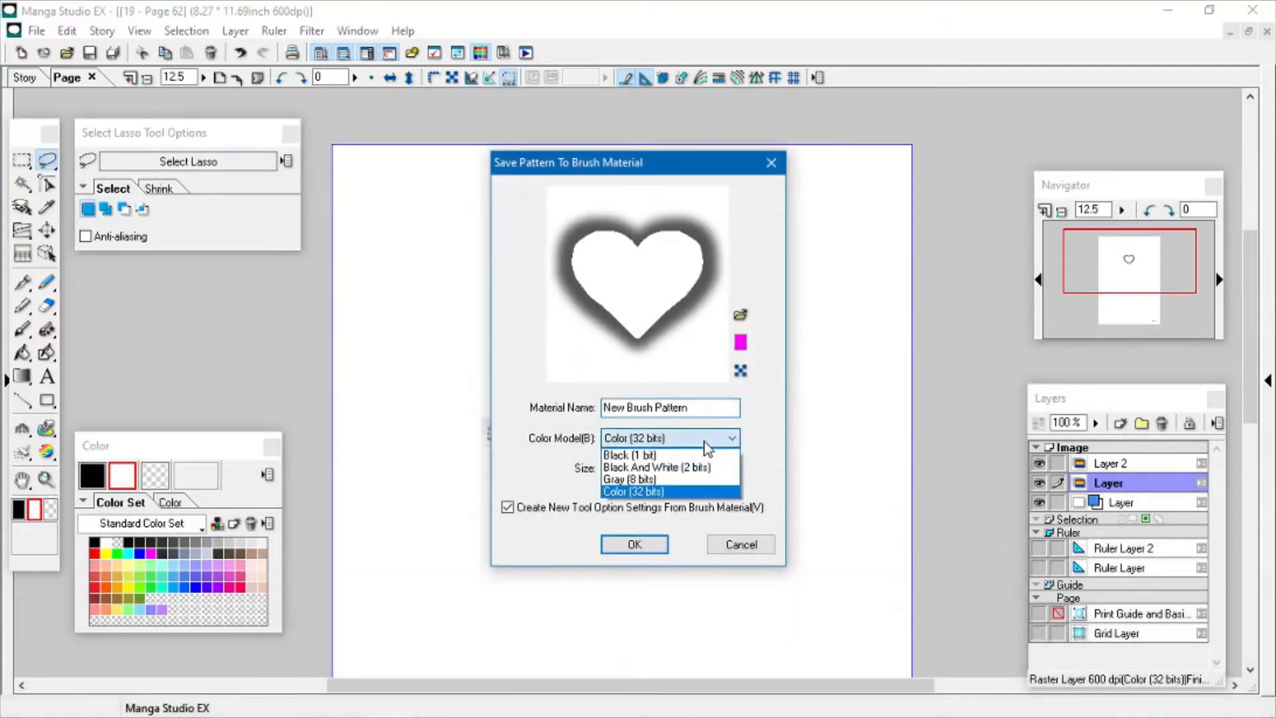
{"action": "left_click", "coordinate": [705, 484]}
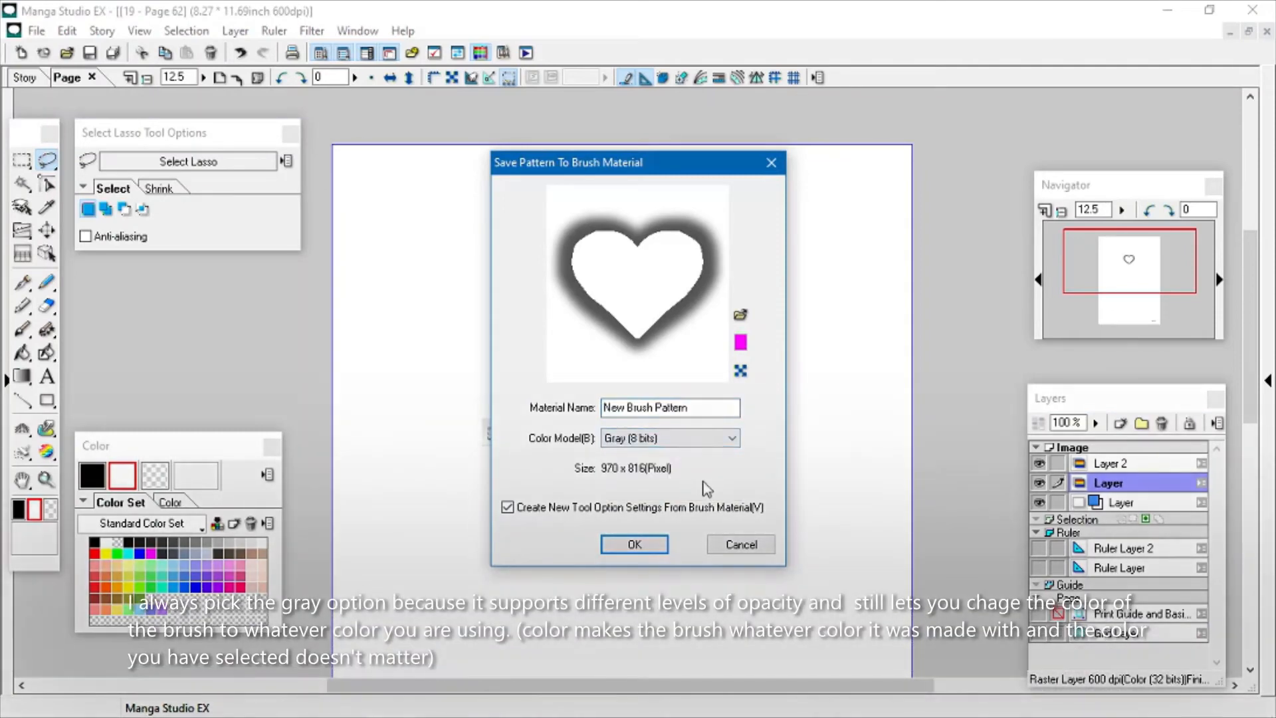
{"action": "left_click", "coordinate": [741, 371]}
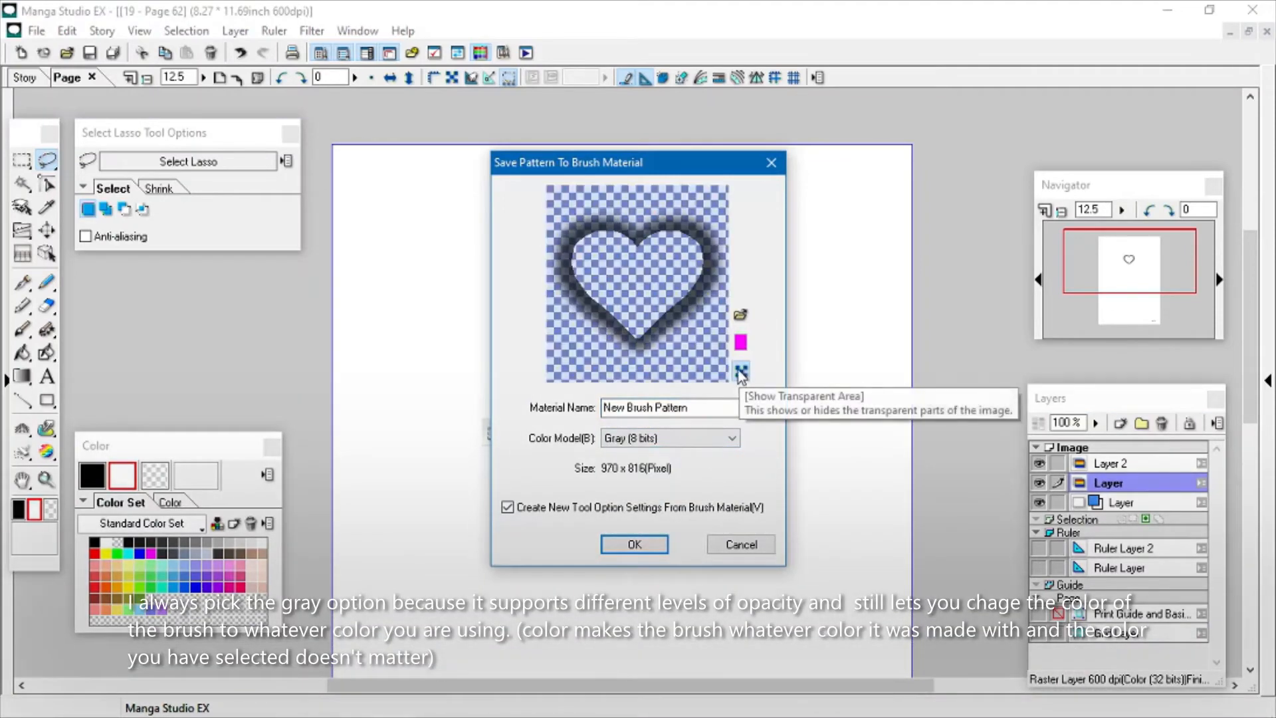
{"action": "left_click", "coordinate": [741, 371]}
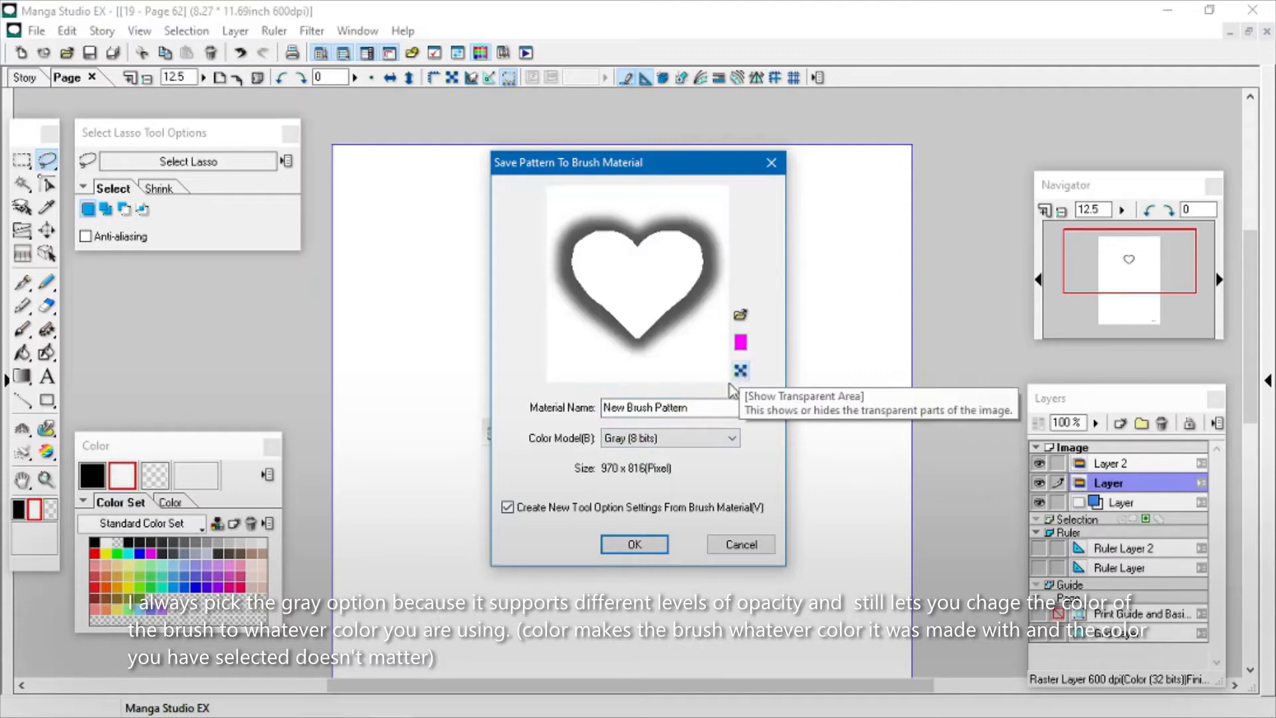
{"action": "left_click", "coordinate": [633, 545]}
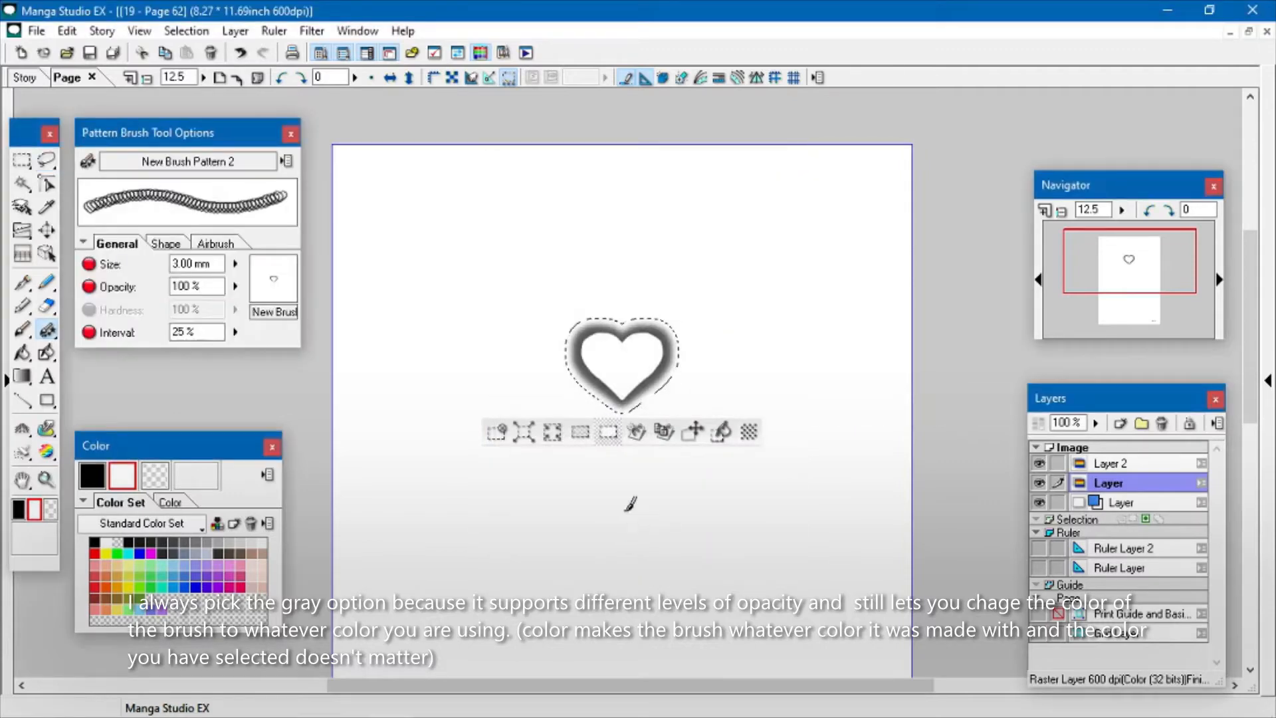
{"action": "left_click", "coordinate": [497, 432]}
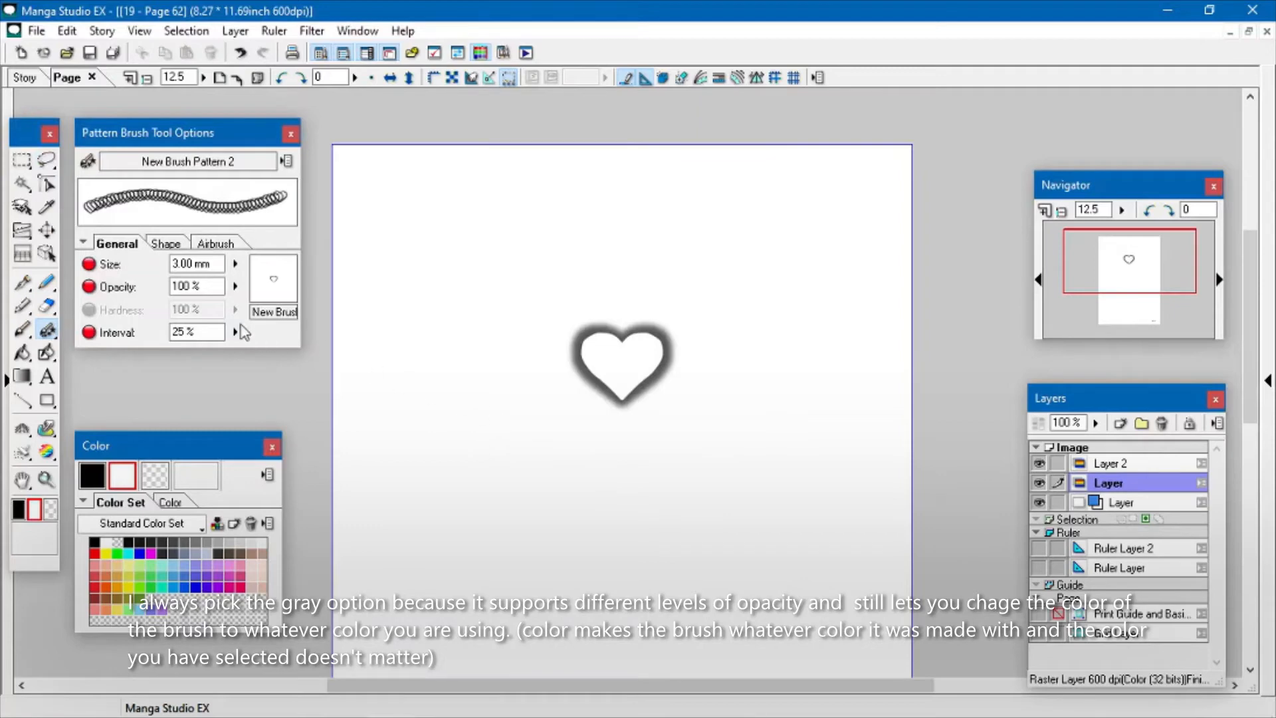
Set the new pattern brush's interval to 130% and test it in black with one heart and a curved trail above and beside the large heart
{"action": "left_click", "coordinate": [236, 332]}
{"action": "left_click_drag", "start_coordinate": [252, 278], "coordinate": [254, 277]}
{"action": "left_click", "coordinate": [48, 479]}
{"action": "left_click", "coordinate": [628, 335]}
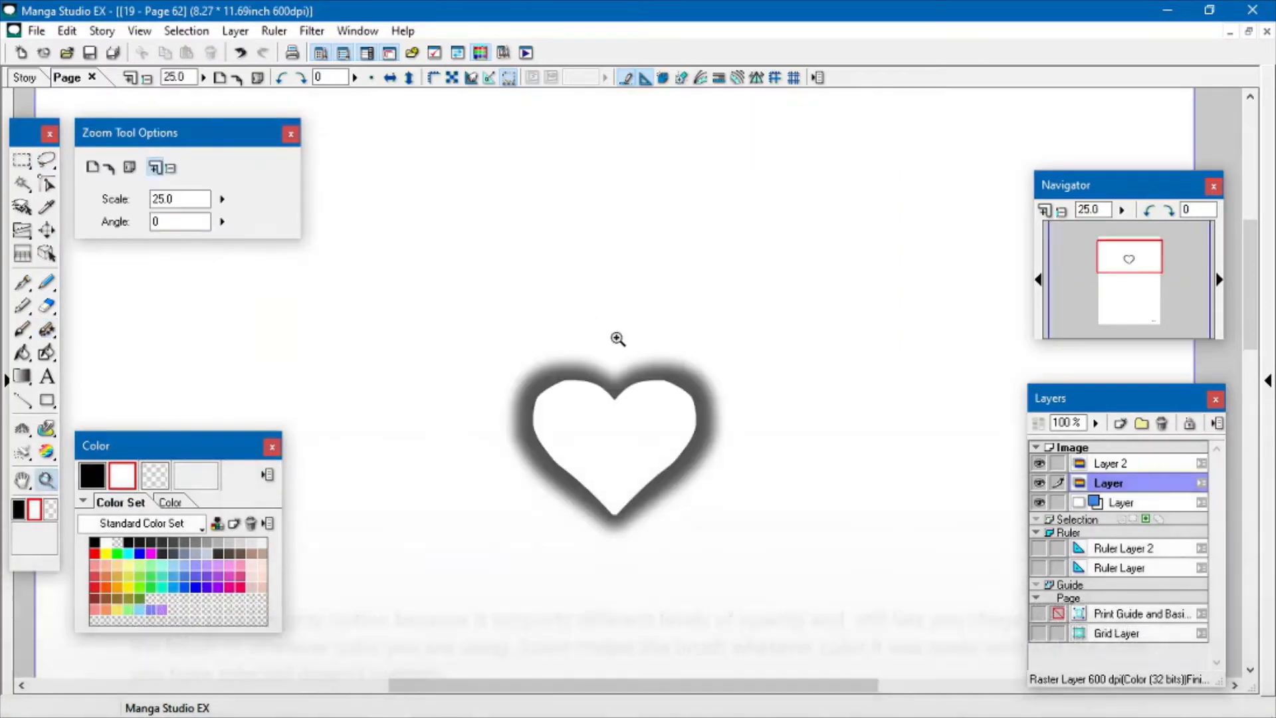
{"action": "left_click", "coordinate": [46, 329]}
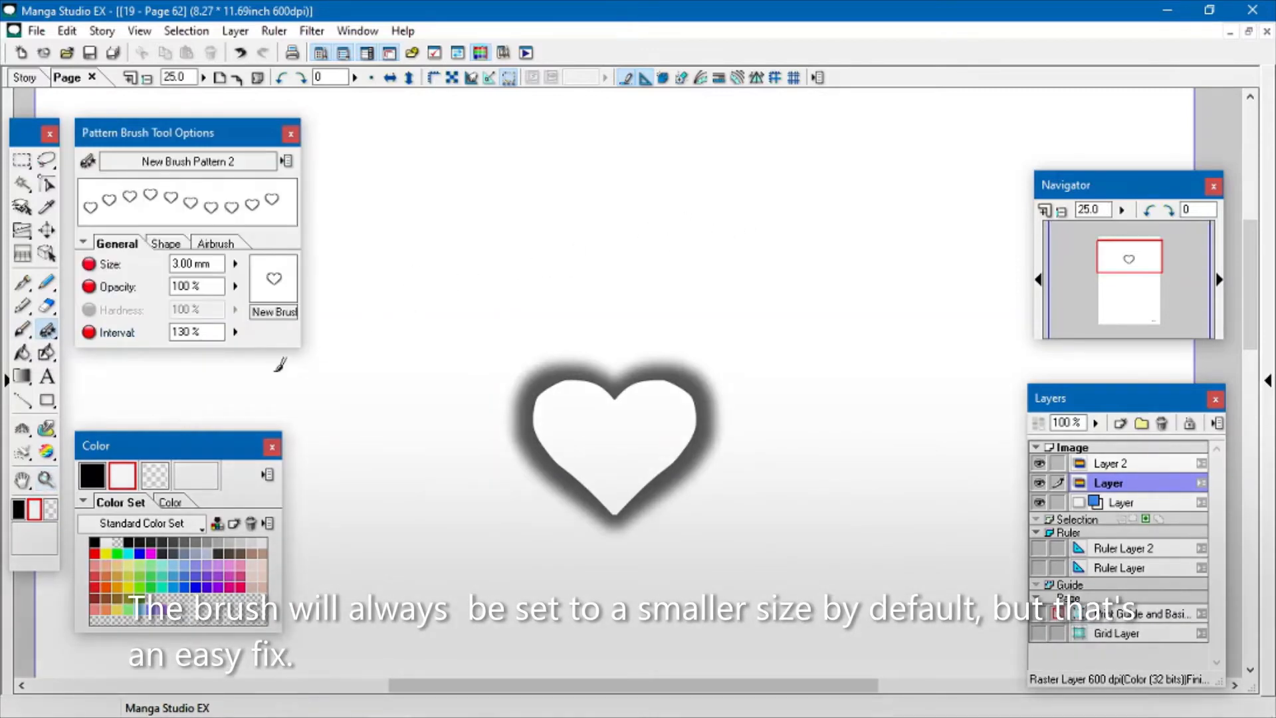
{"action": "left_click", "coordinate": [96, 474]}
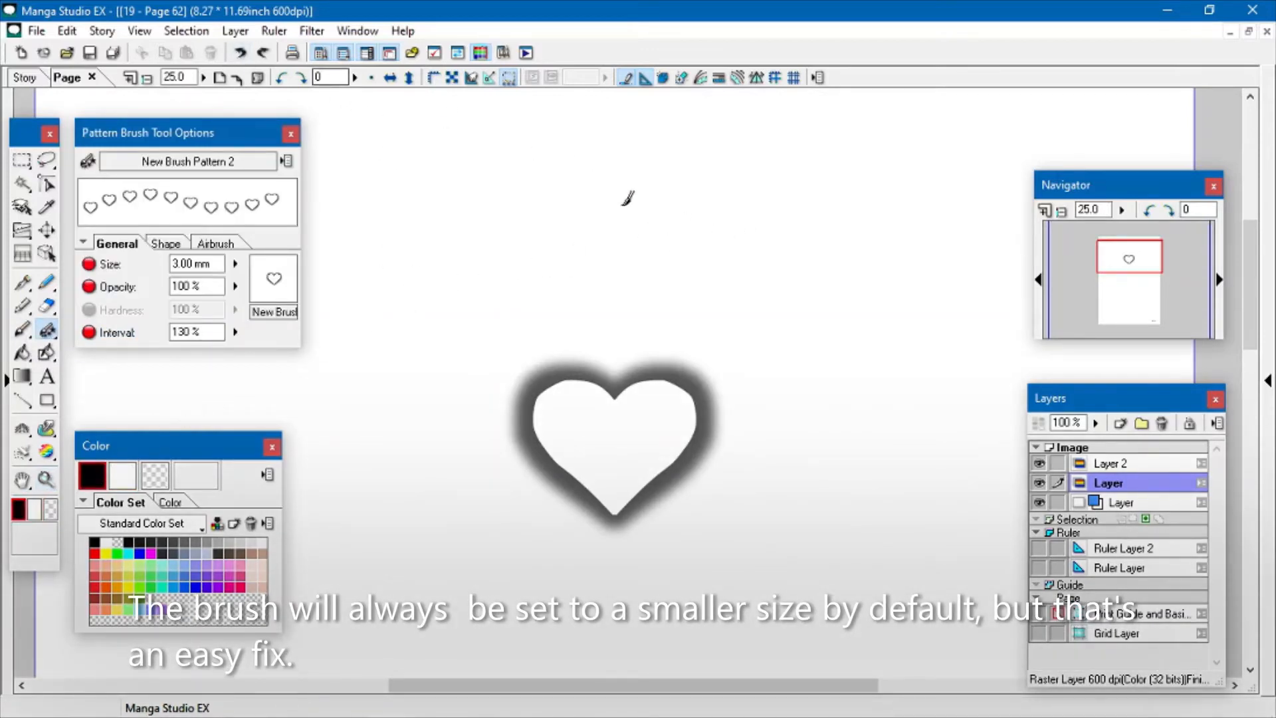
{"action": "left_click", "coordinate": [632, 210]}
{"action": "mouse_move", "coordinate": [713, 219]}
{"action": "left_mouse_down"}
{"action": "mouse_move", "coordinate": [735, 220]}
{"action": "mouse_move", "coordinate": [838, 337]}
{"action": "mouse_move", "coordinate": [848, 475]}
{"action": "left_mouse_up"}
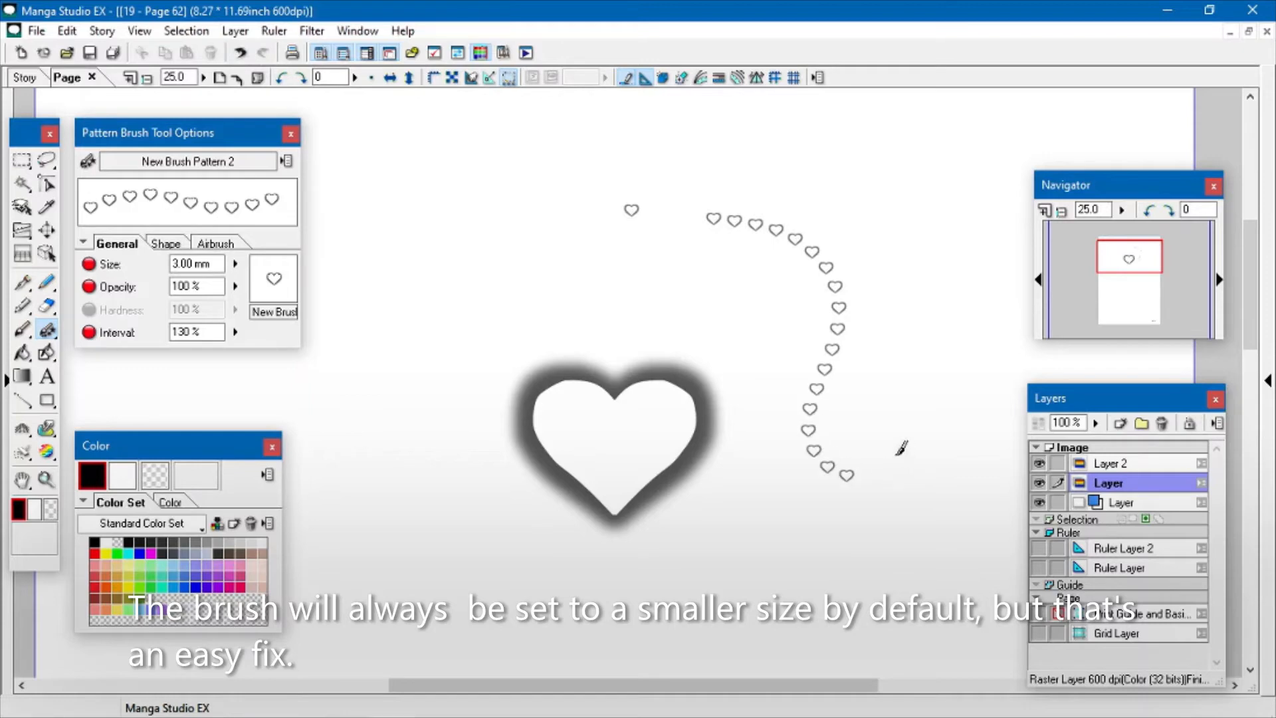
Set the pattern brush size to 25.00 mm and stamp two black hearts above the large heart
{"action": "left_click", "coordinate": [235, 264]}
{"action": "left_click_drag", "start_coordinate": [236, 265], "coordinate": [239, 199]}
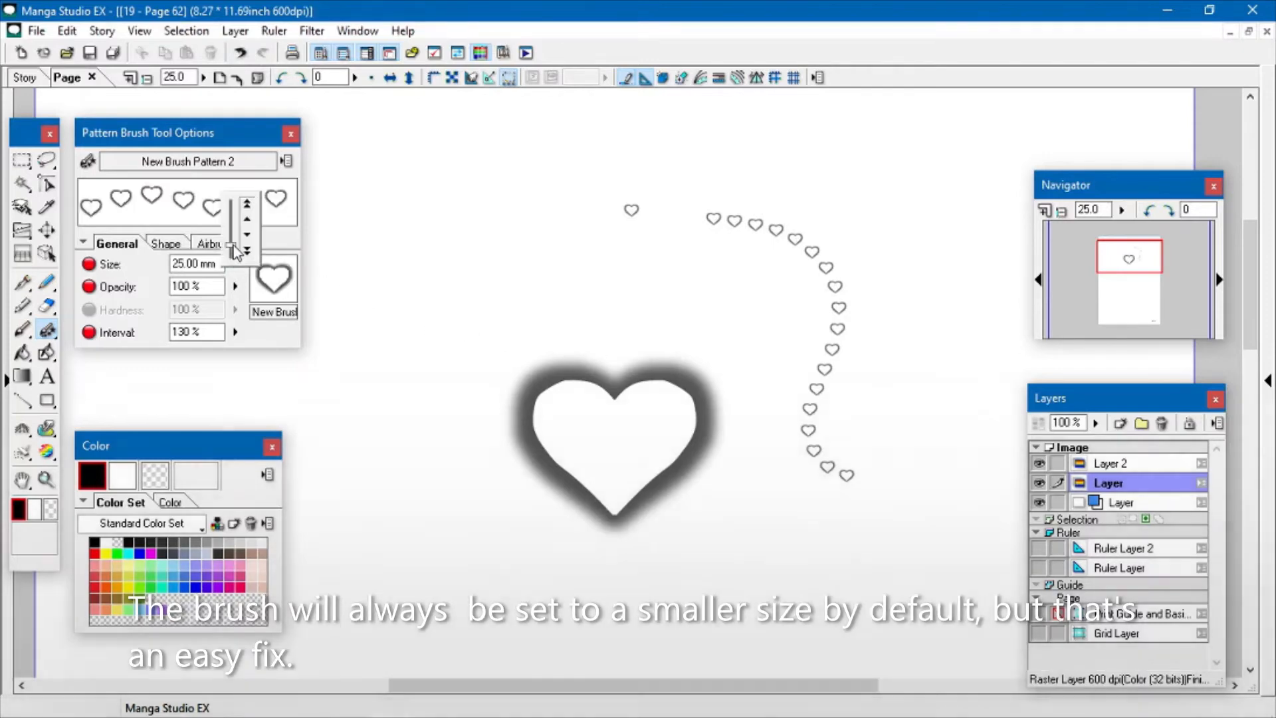
{"action": "left_click", "coordinate": [454, 249]}
{"action": "left_click", "coordinate": [604, 284]}
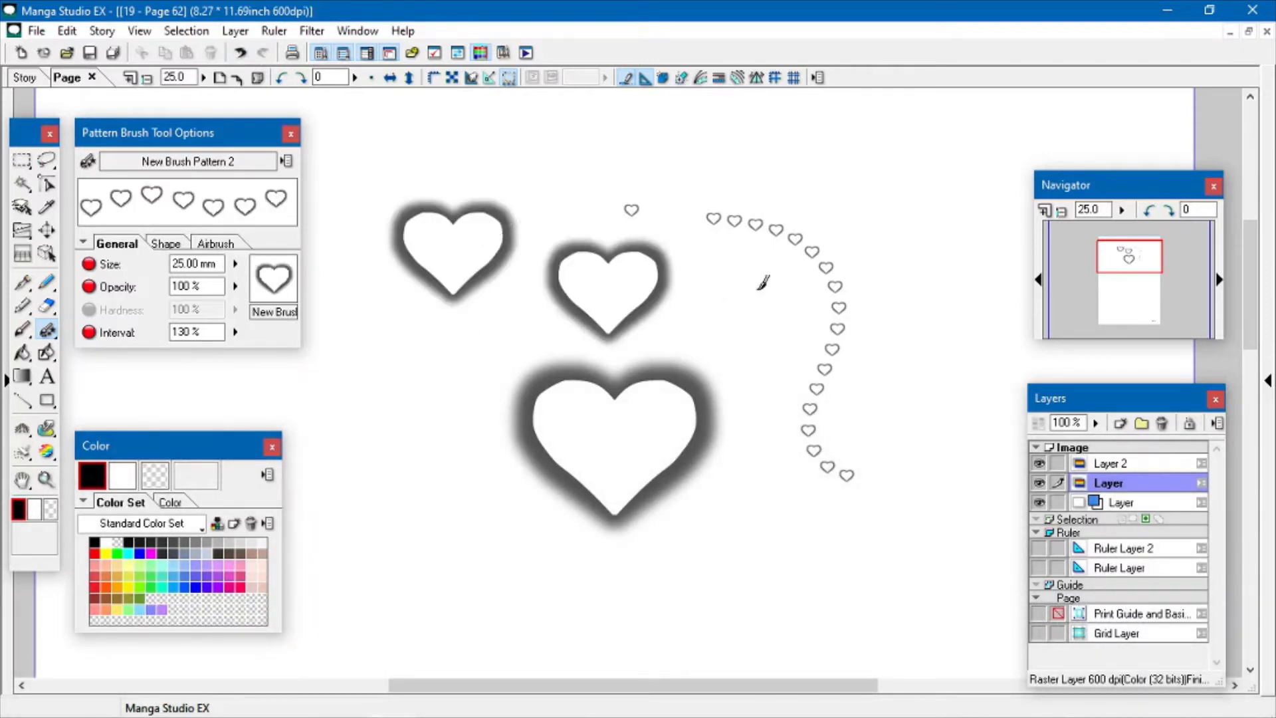
Switch the drawing color to blue and stamp three hearts around the two smaller black ones
{"action": "left_click", "coordinate": [139, 554]}
{"action": "left_click", "coordinate": [433, 379]}
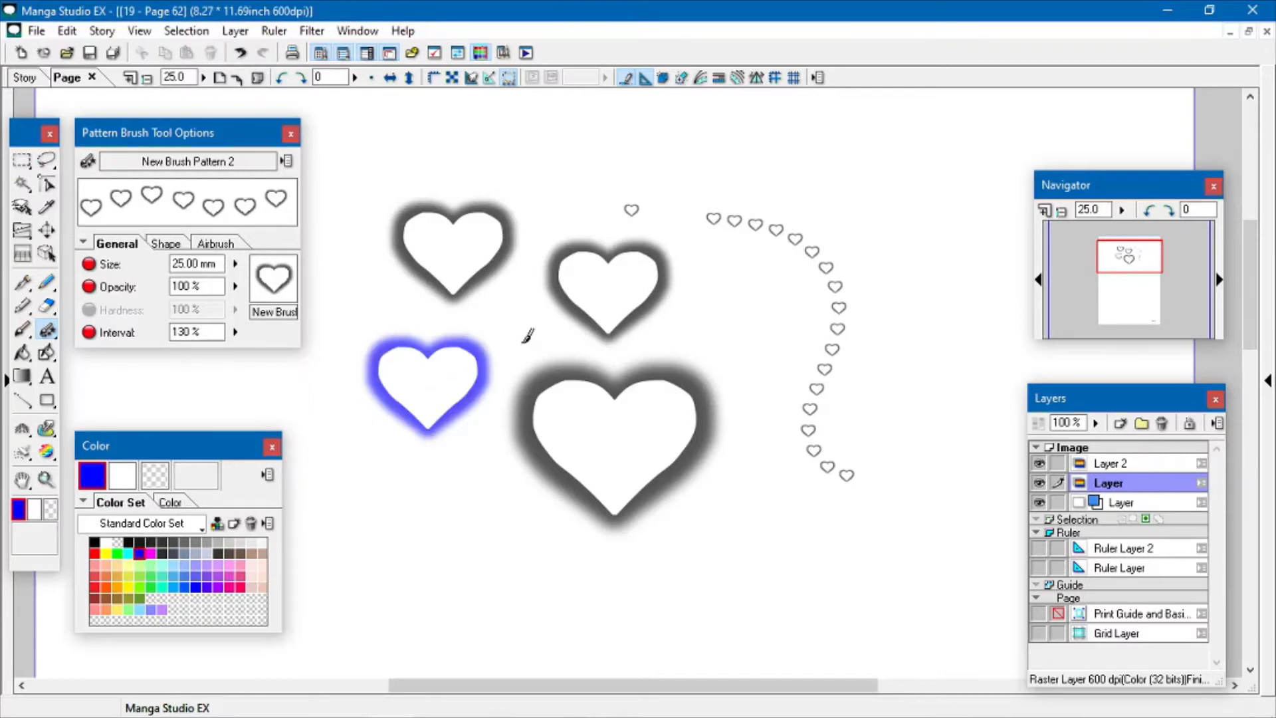
{"action": "left_click", "coordinate": [528, 335]}
{"action": "left_click", "coordinate": [560, 223]}
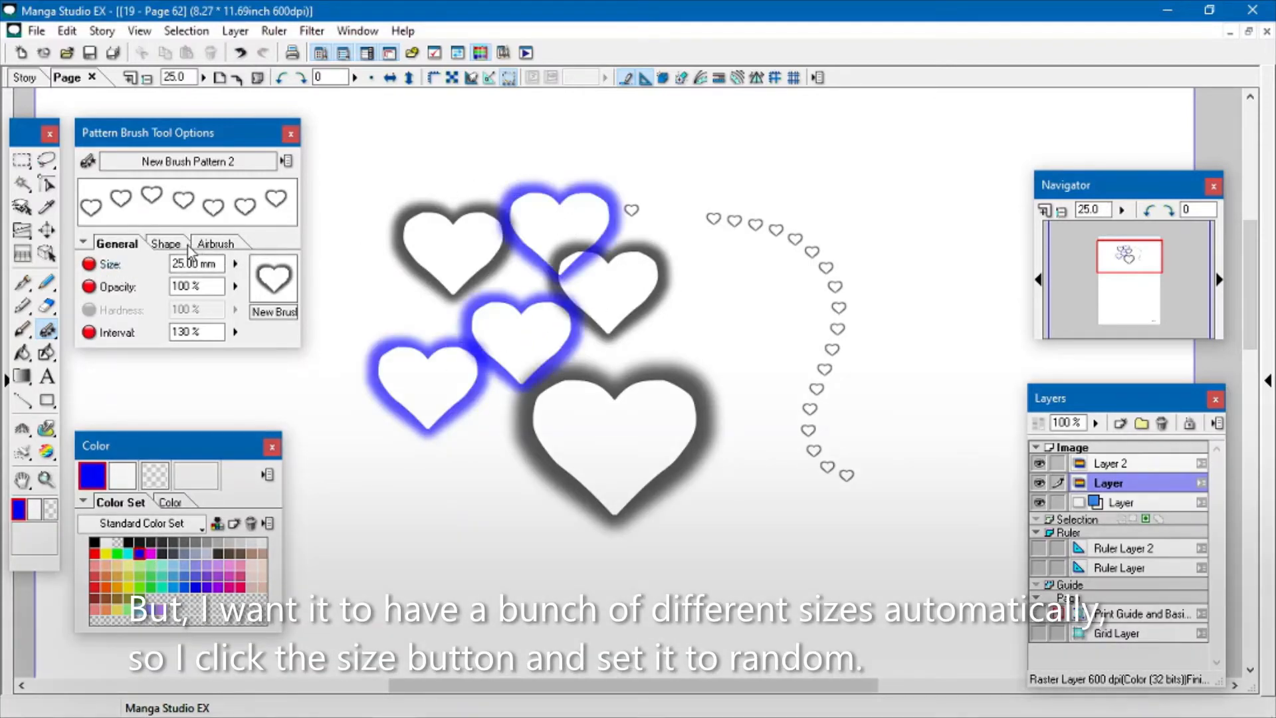
Set the heart brush's size control to Random and test it in blue with strokes across the existing hearts
{"action": "left_click", "coordinate": [89, 264]}
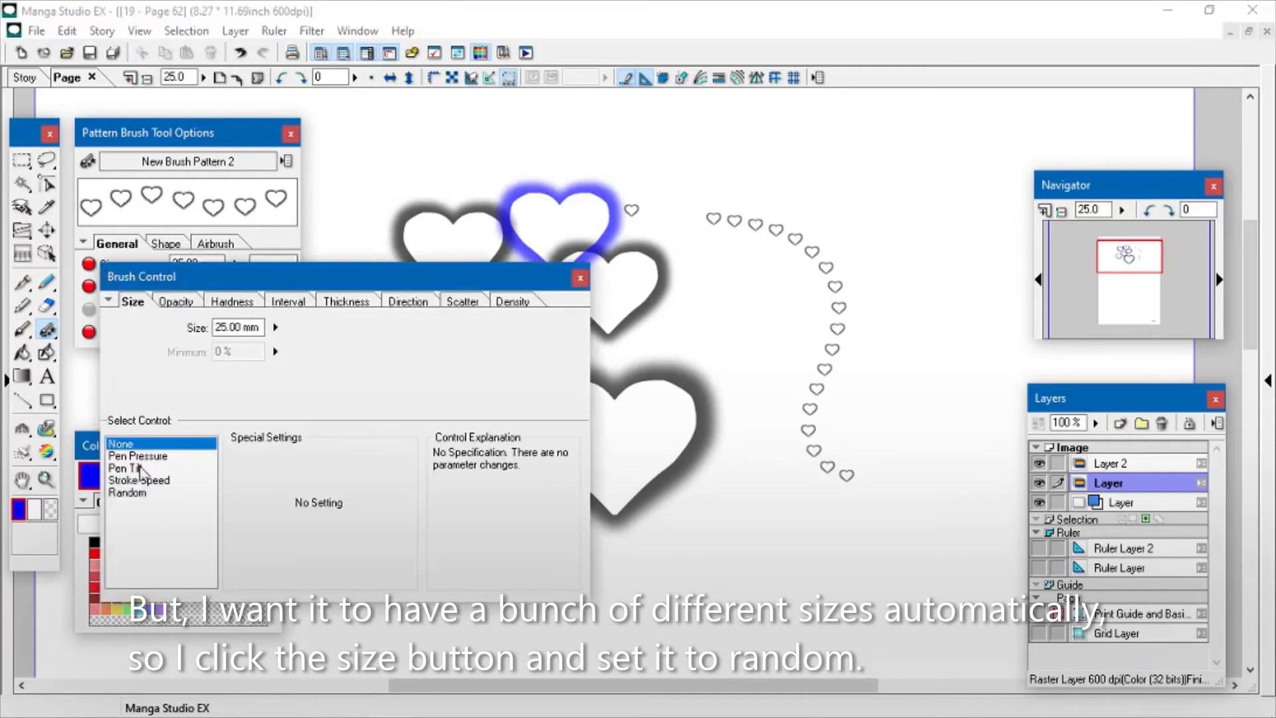
{"action": "left_click", "coordinate": [126, 493]}
{"action": "left_click", "coordinate": [580, 279]}
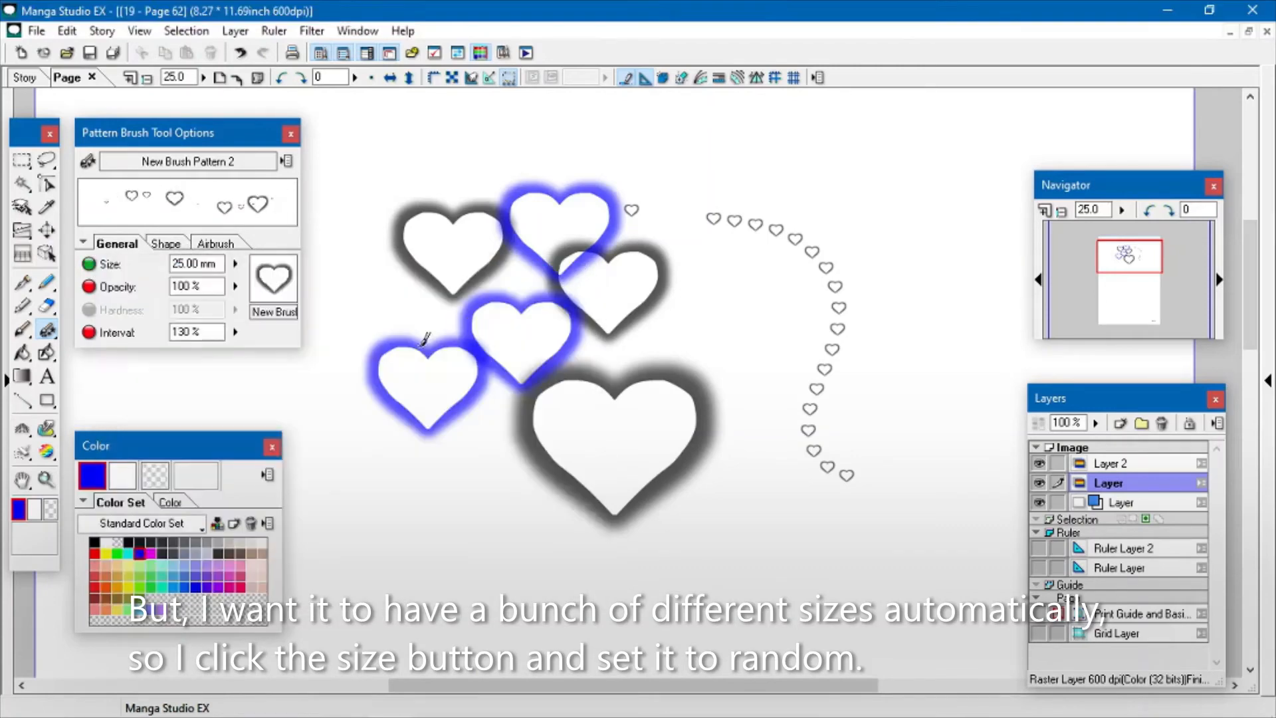
{"action": "mouse_move", "coordinate": [872, 190]}
{"action": "left_mouse_down"}
{"action": "mouse_move", "coordinate": [866, 232]}
{"action": "mouse_move", "coordinate": [758, 297]}
{"action": "mouse_move", "coordinate": [438, 438]}
{"action": "mouse_move", "coordinate": [498, 503]}
{"action": "mouse_move", "coordinate": [664, 492]}
{"action": "mouse_move", "coordinate": [698, 417]}
{"action": "mouse_move", "coordinate": [731, 186]}
{"action": "left_mouse_up"}
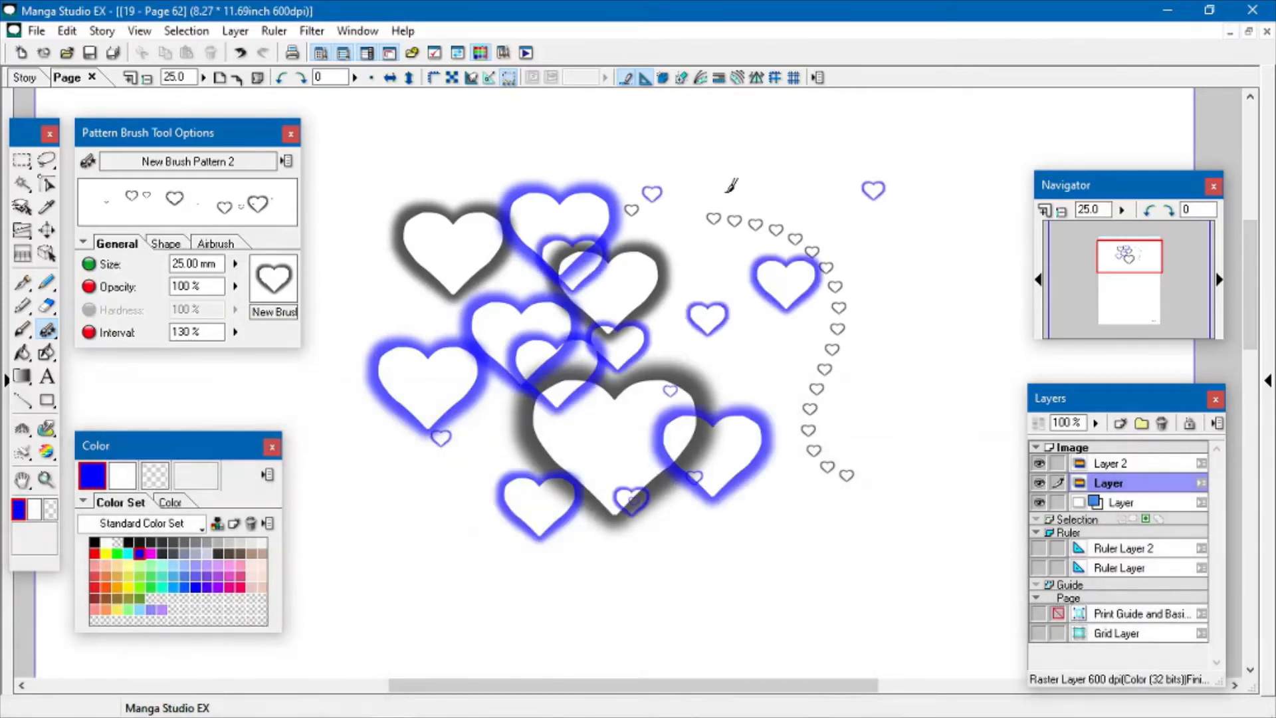
Lasso all the test hearts, clear them from the layer, and save the page
{"action": "left_click", "coordinate": [148, 79]}
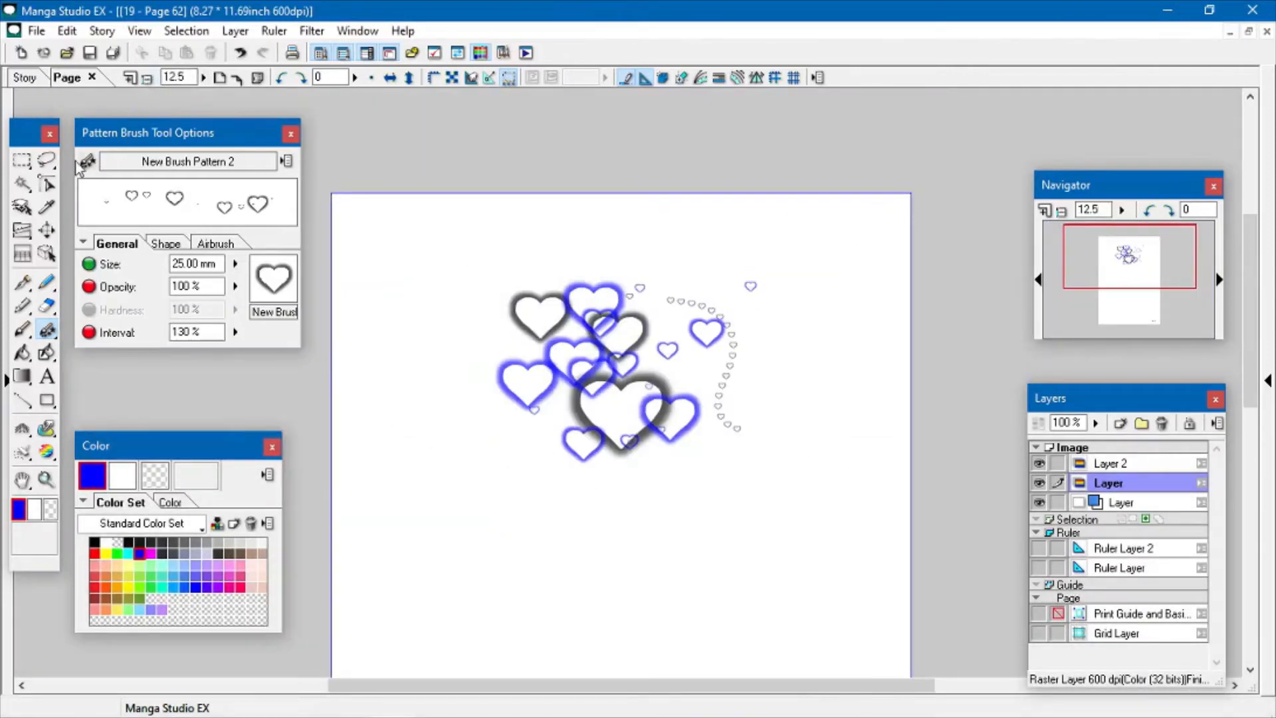
{"action": "left_click", "coordinate": [47, 160]}
{"action": "mouse_move", "coordinate": [625, 232]}
{"action": "left_mouse_down"}
{"action": "mouse_move", "coordinate": [427, 413]}
{"action": "mouse_move", "coordinate": [811, 252]}
{"action": "mouse_move", "coordinate": [628, 234]}
{"action": "left_mouse_up"}
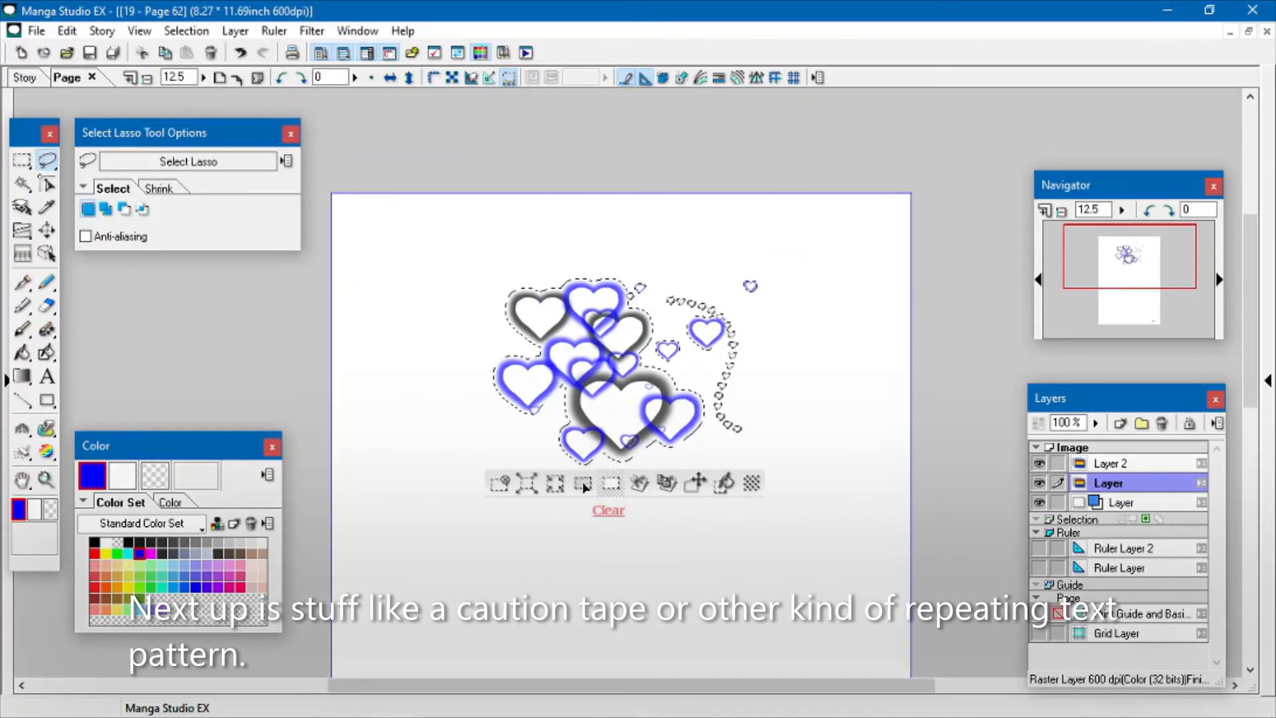
{"action": "left_click", "coordinate": [611, 483]}
{"action": "left_click", "coordinate": [425, 372]}
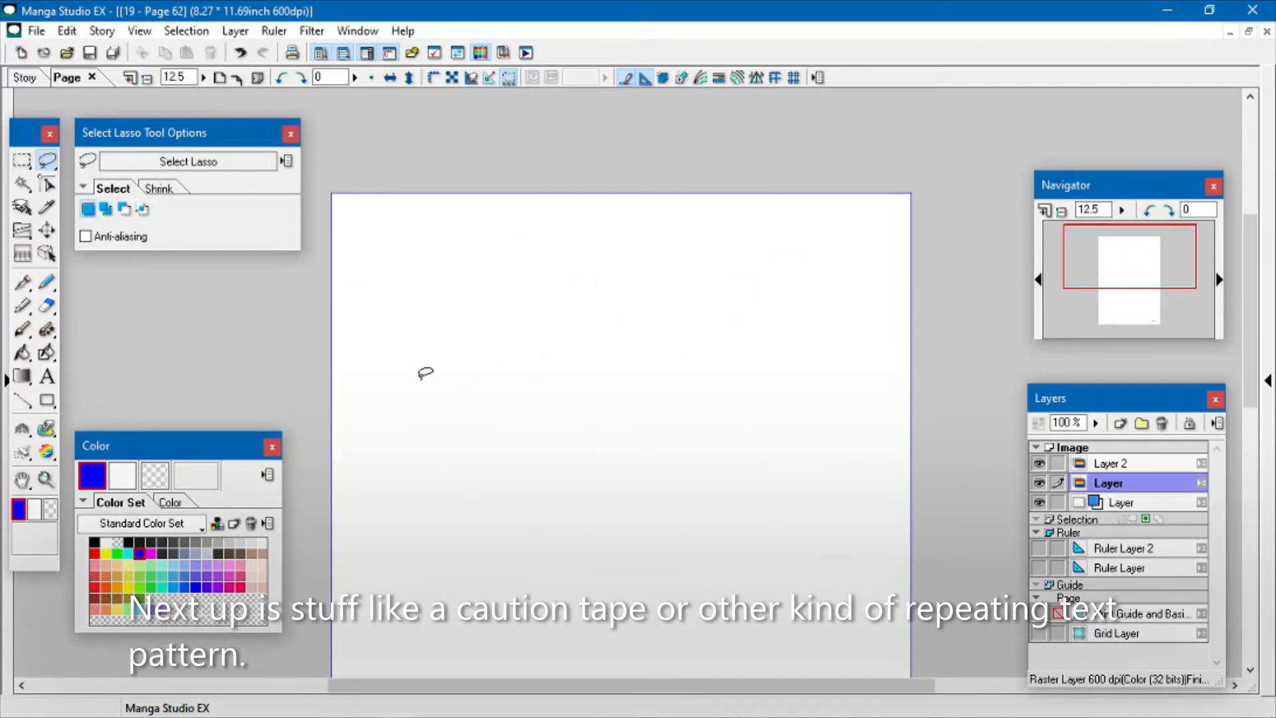
{"action": "left_click", "coordinate": [90, 54]}
Switch the drawing color to black and add the word "Text" in 8 pt Segoe Print near the middle of the visible page
{"action": "left_click", "coordinate": [95, 543]}
{"action": "left_click", "coordinate": [46, 480]}
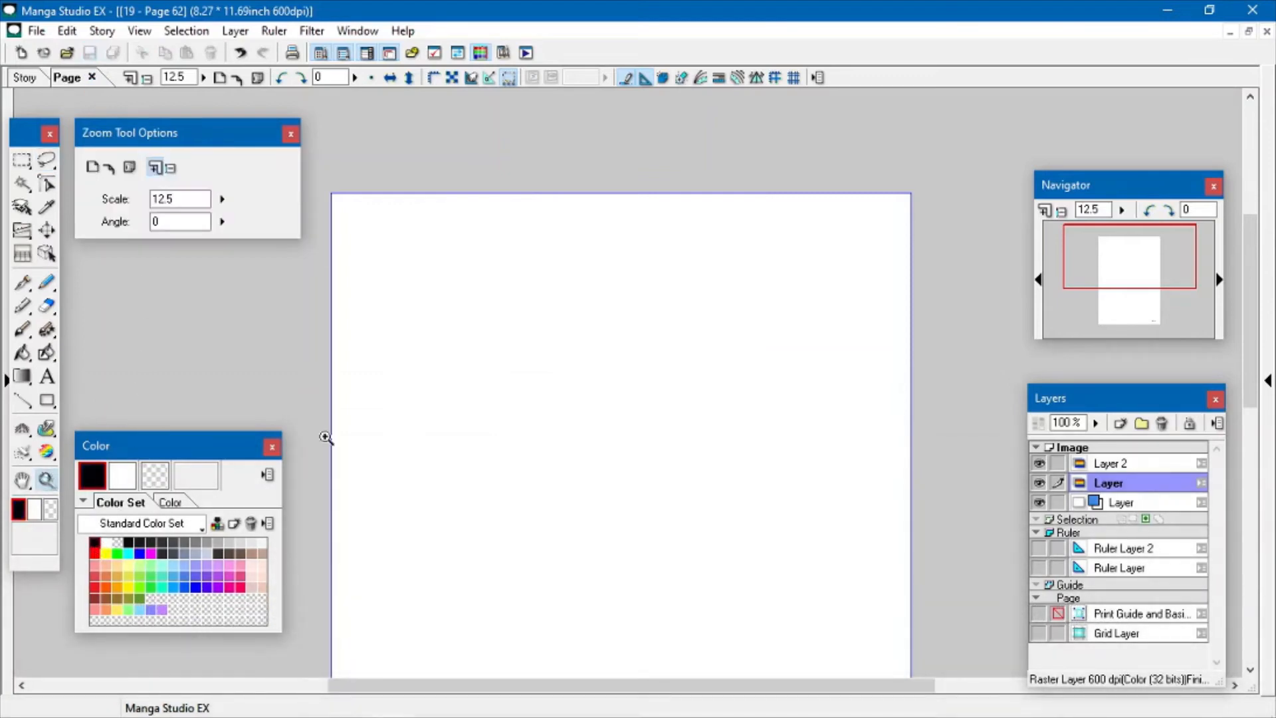
{"action": "left_click", "coordinate": [642, 426]}
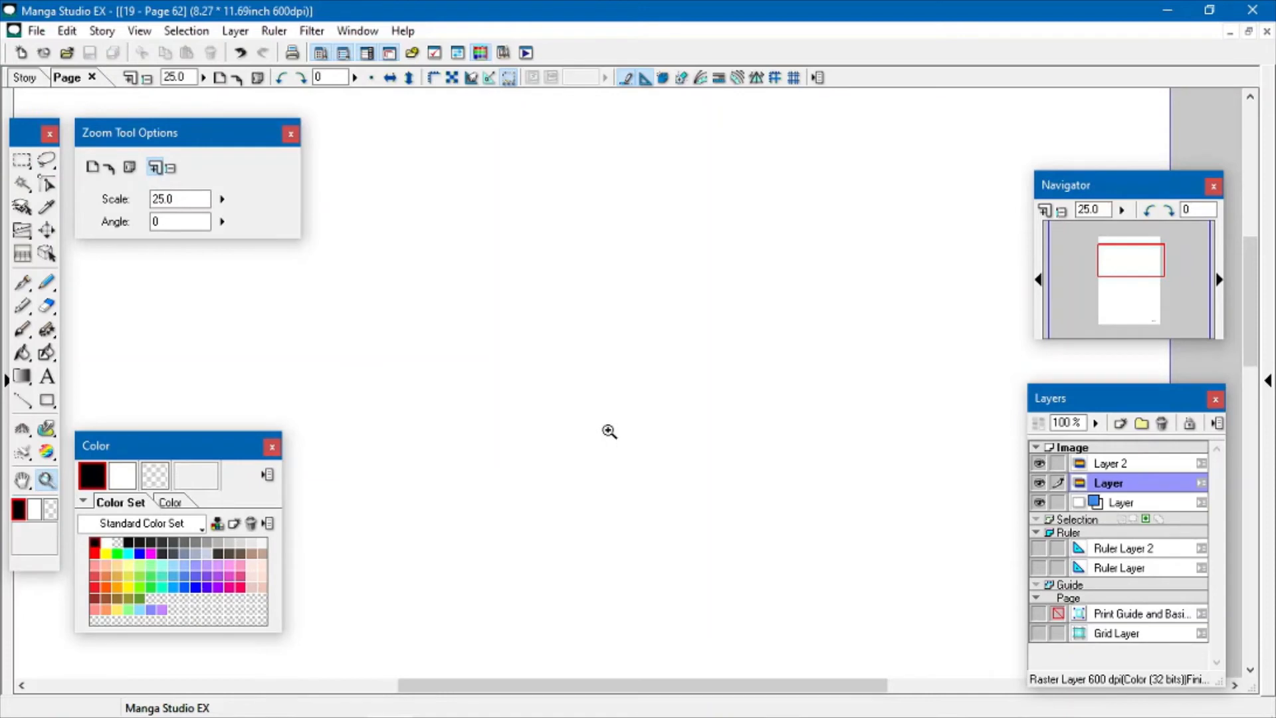
{"action": "left_click", "coordinate": [45, 379]}
{"action": "left_click", "coordinate": [511, 335]}
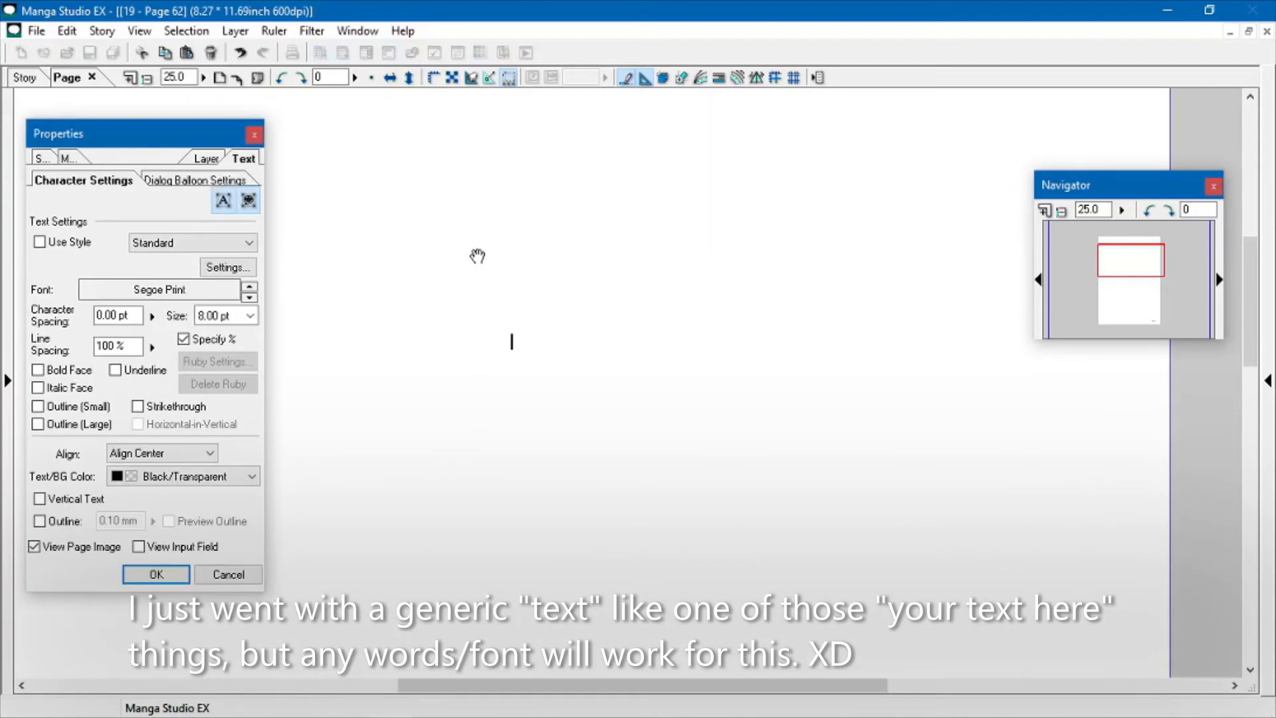
{"action": "type", "text": "T"}
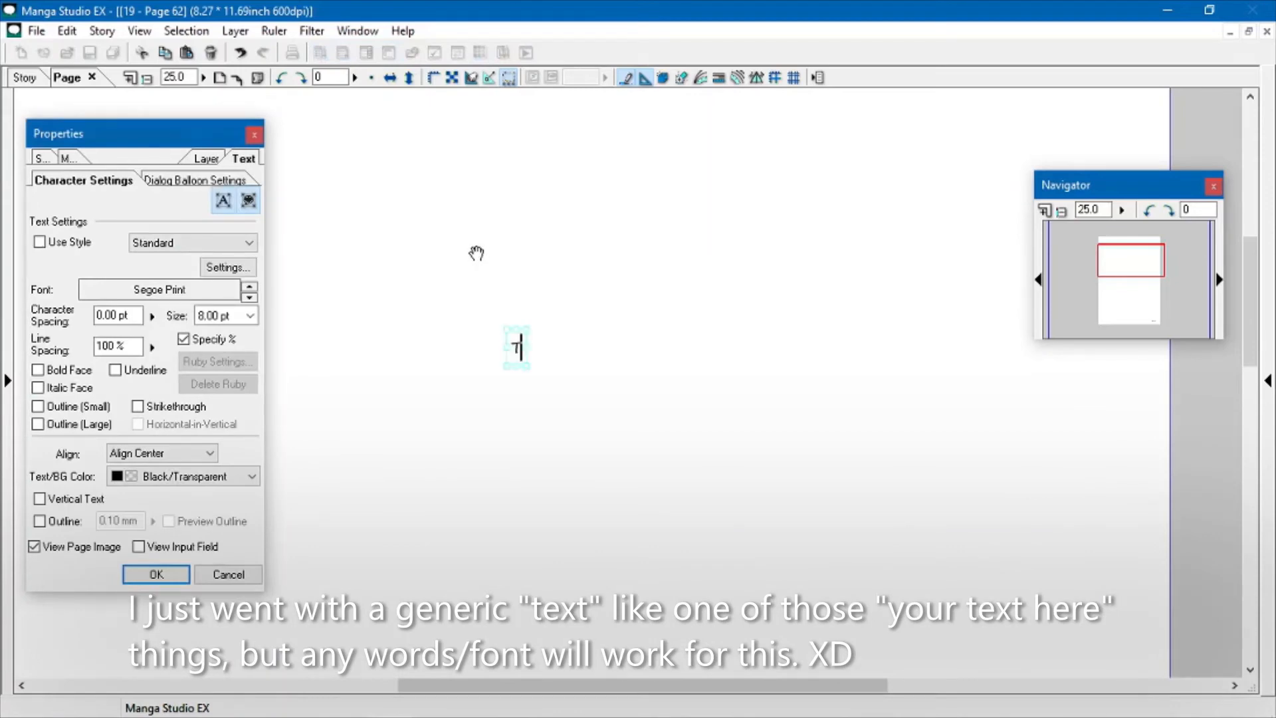
{"action": "type", "text": "ext"}
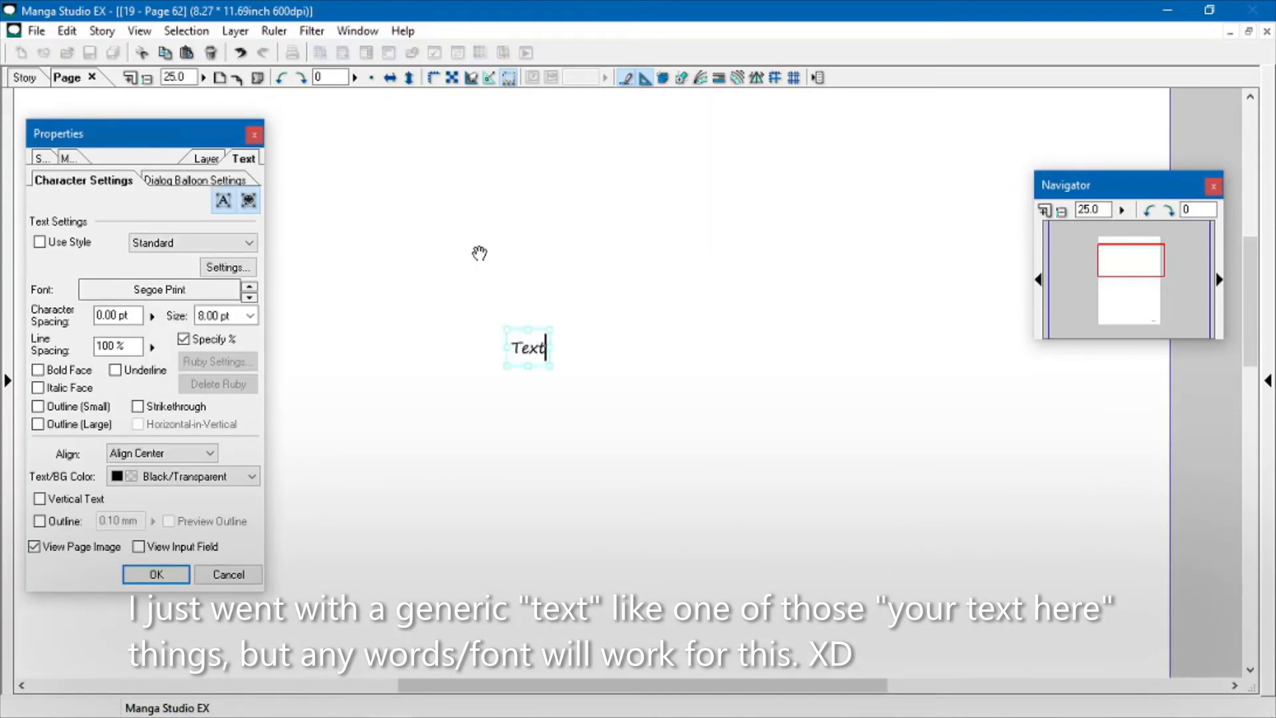
{"action": "left_click", "coordinate": [184, 570]}
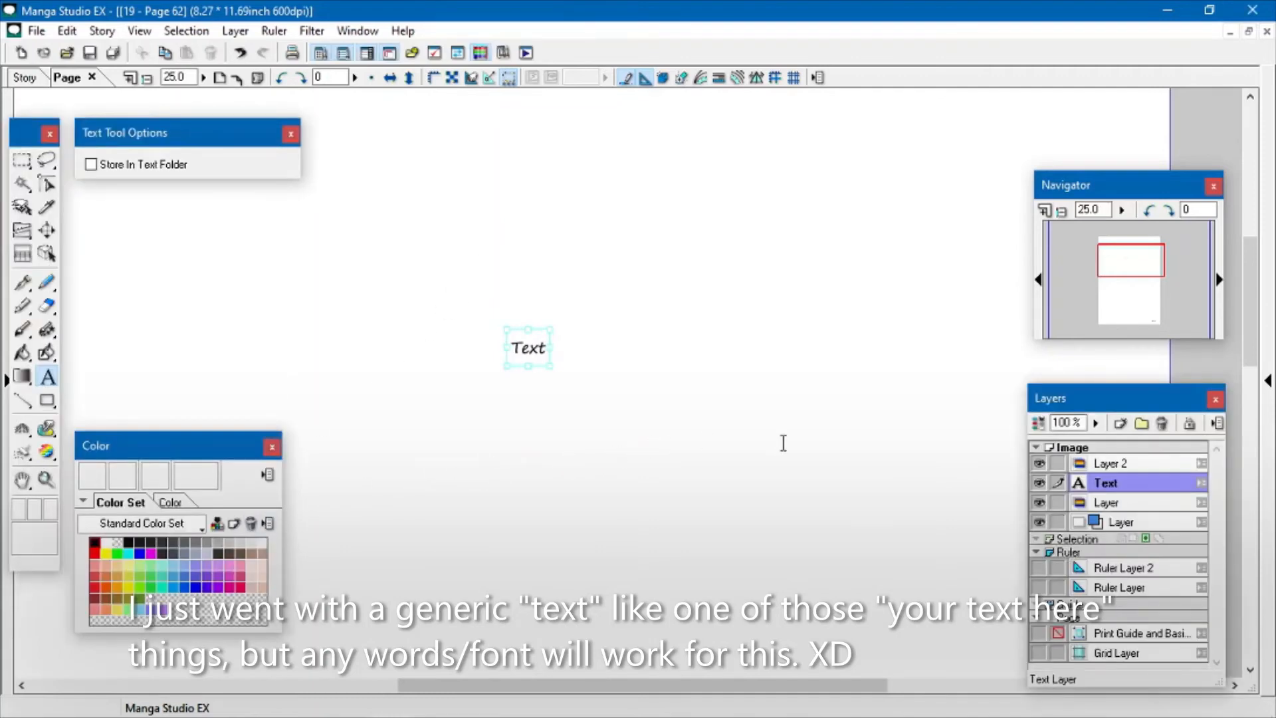
Enlarge the word to about double its size and convert its layer to a raster layer with the Color (32 bits) model
{"action": "right_click", "coordinate": [1108, 486]}
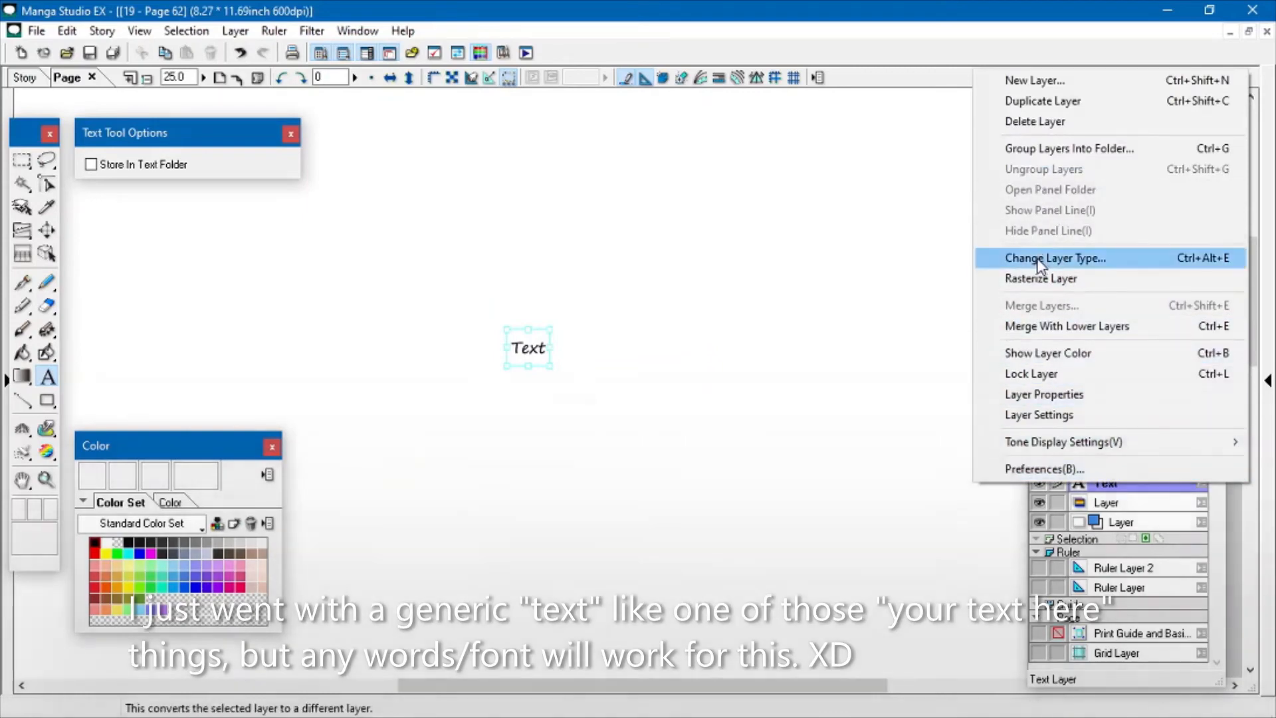
{"action": "left_click", "coordinate": [552, 367]}
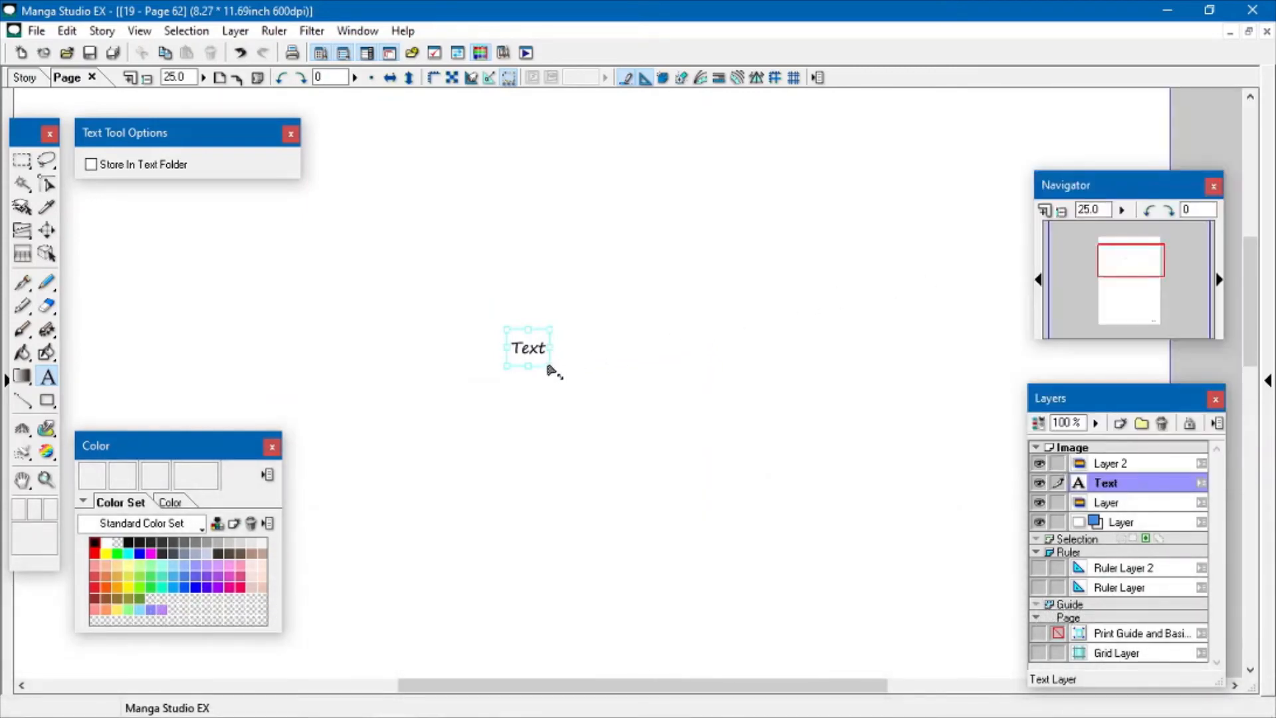
{"action": "left_click_drag", "start_coordinate": [549, 367], "coordinate": [609, 429]}
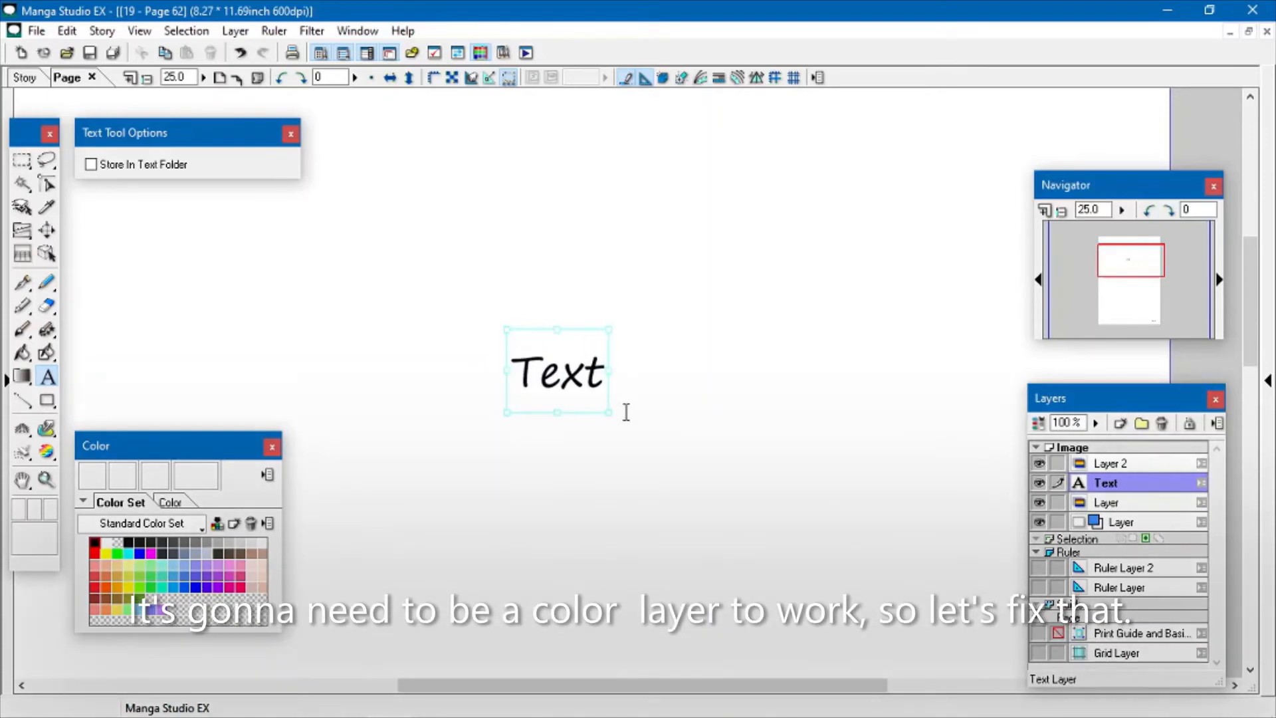
{"action": "right_click", "coordinate": [1139, 488]}
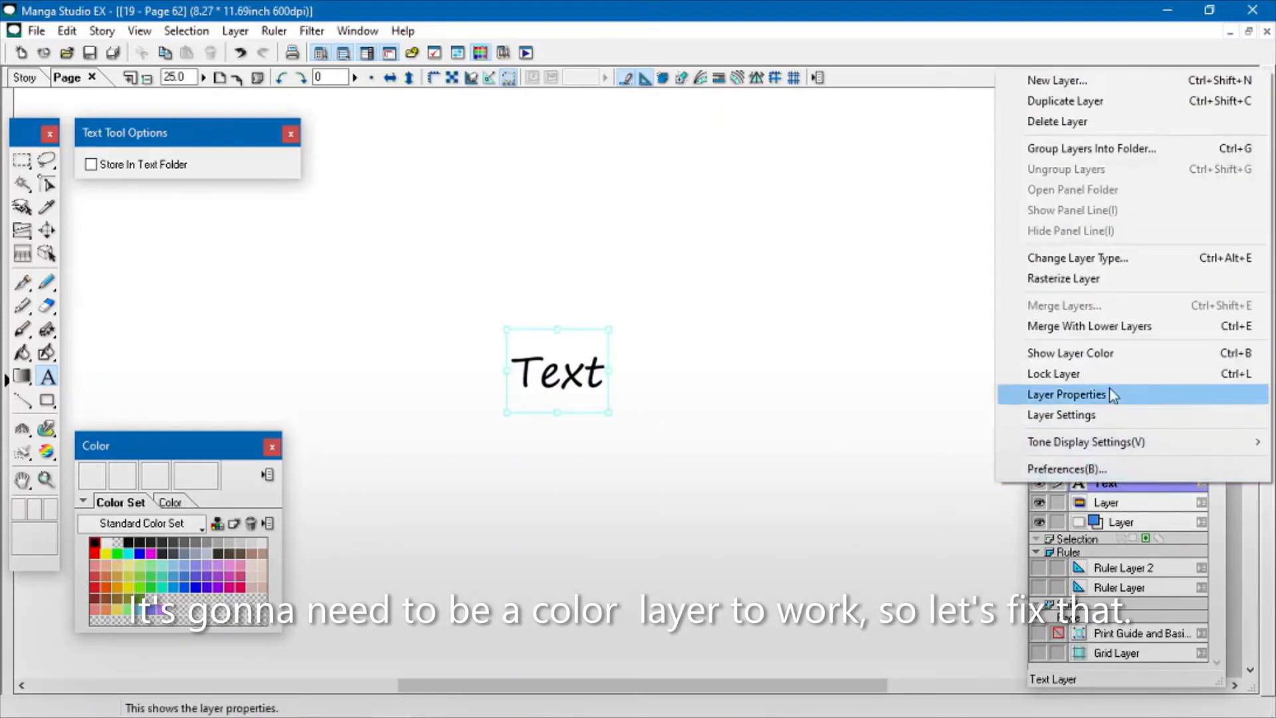
{"action": "left_click", "coordinate": [1094, 258]}
{"action": "left_click", "coordinate": [702, 484]}
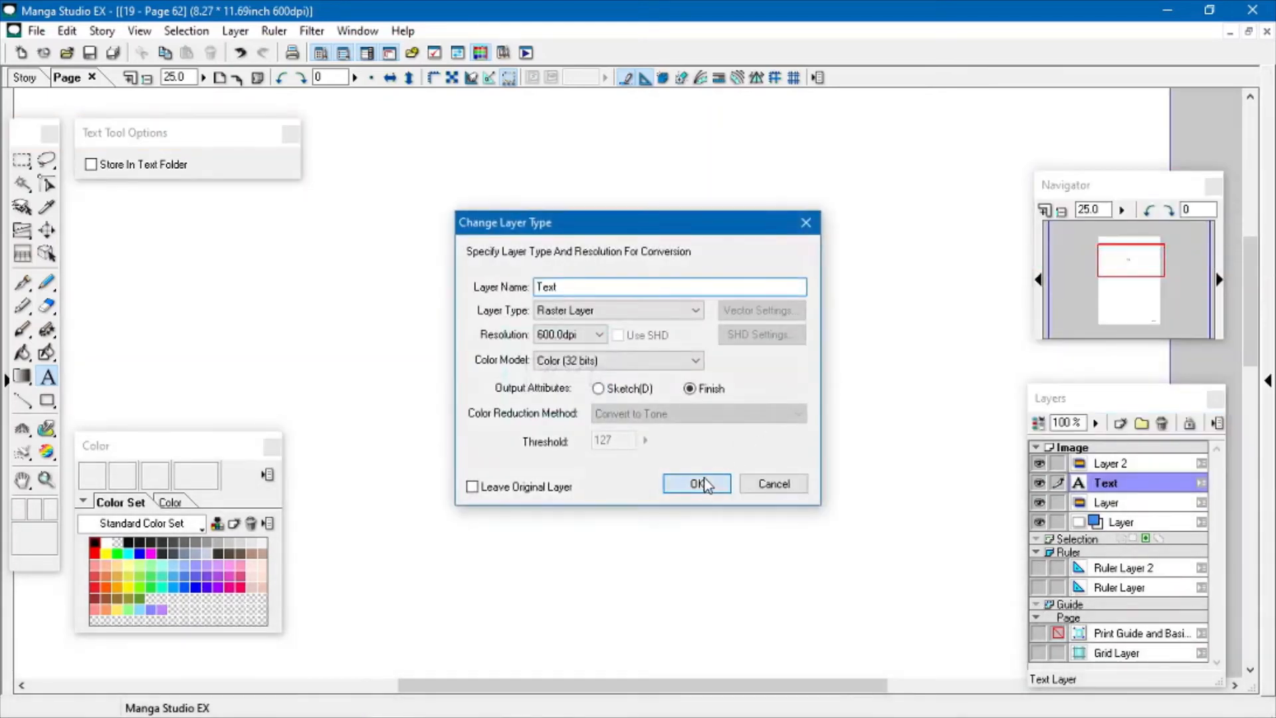
On Layer 2, draw two nested 0.70 mm black rectangles around the word and fill the gap between them with black
{"action": "left_click", "coordinate": [1086, 464]}
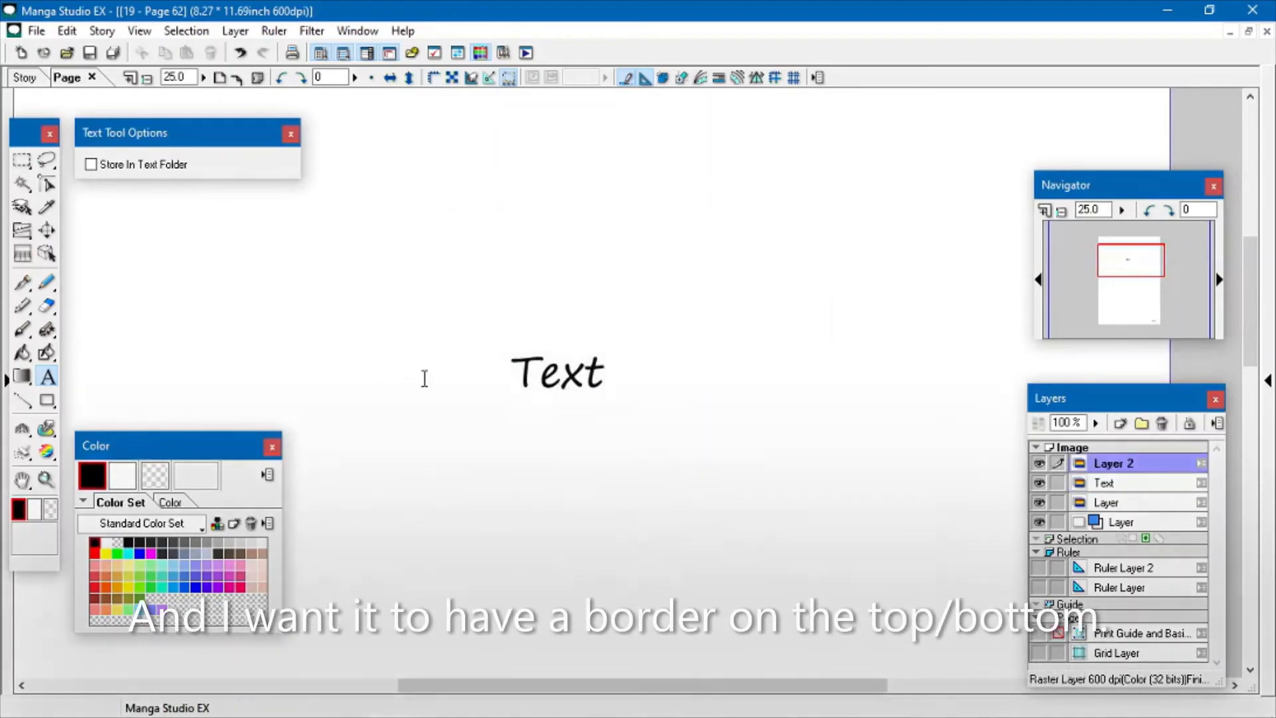
{"action": "left_click", "coordinate": [48, 400]}
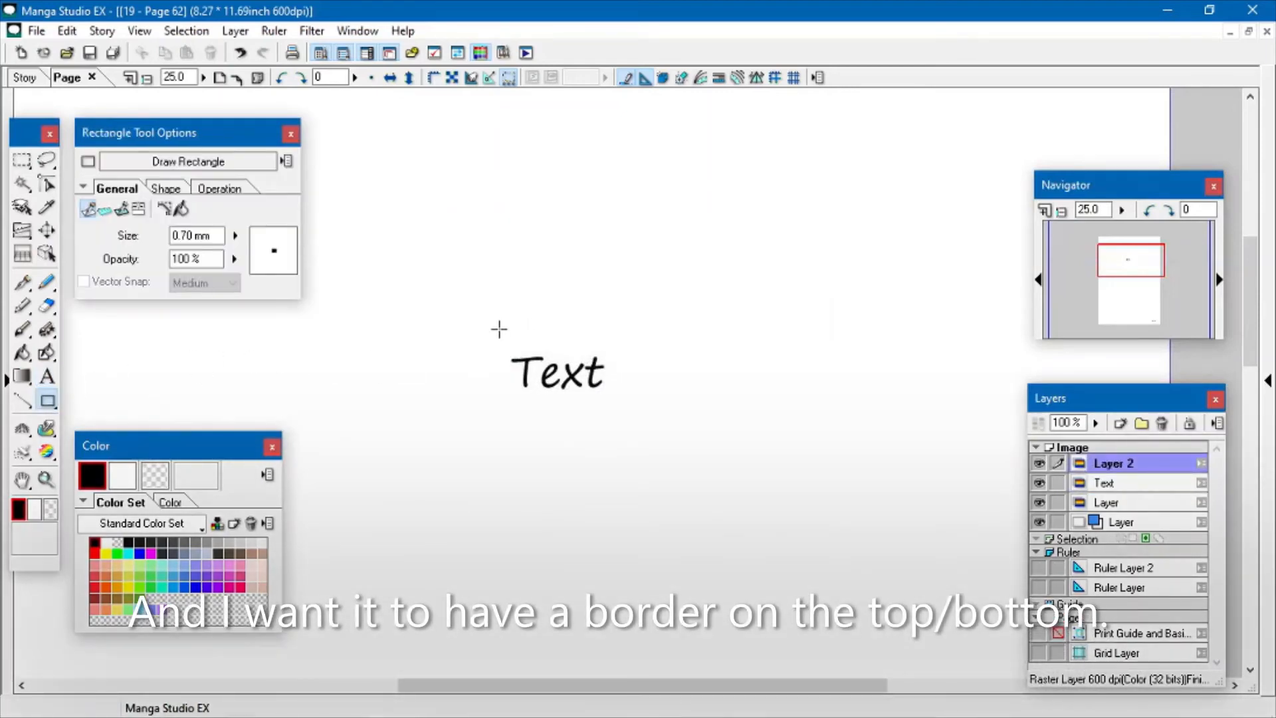
{"action": "mouse_move", "coordinate": [498, 326]}
{"action": "left_mouse_down"}
{"action": "mouse_move", "coordinate": [557, 384]}
{"action": "mouse_move", "coordinate": [630, 419]}
{"action": "left_mouse_up"}
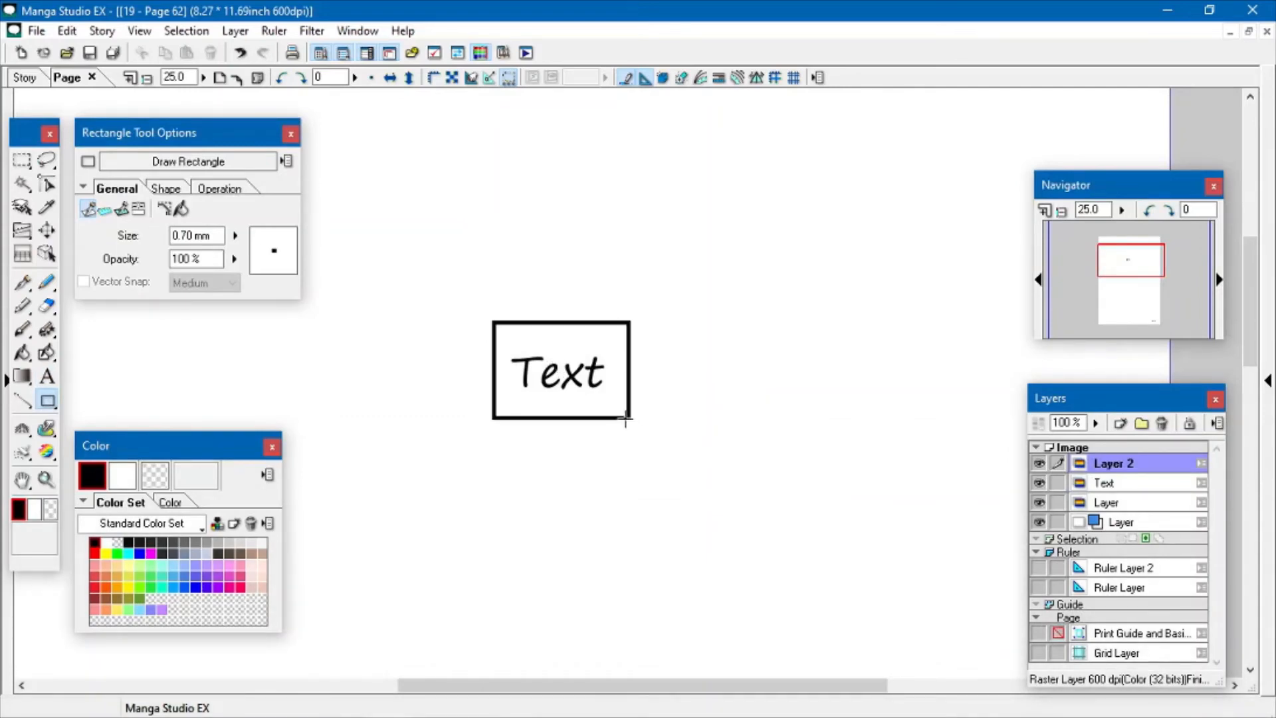
{"action": "left_click_drag", "start_coordinate": [509, 333], "coordinate": [624, 413]}
{"action": "left_click", "coordinate": [47, 480]}
{"action": "left_click", "coordinate": [610, 391]}
{"action": "left_click", "coordinate": [23, 353]}
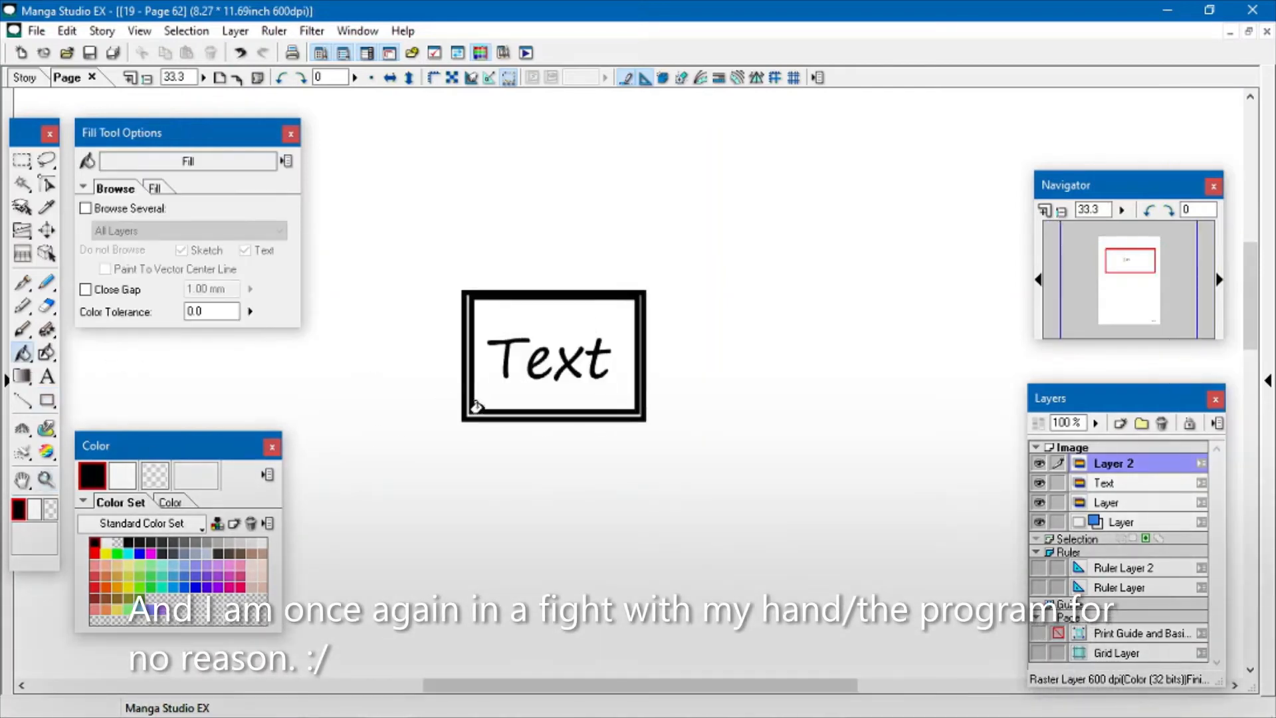
{"action": "left_click", "coordinate": [468, 412]}
Try to remove the frame's vertical sides on Layer 2 by clearing outside a rectangular selection, and undo it
{"action": "left_click", "coordinate": [23, 161]}
{"action": "mouse_move", "coordinate": [478, 272]}
{"action": "left_mouse_down"}
{"action": "mouse_move", "coordinate": [488, 384]}
{"action": "mouse_move", "coordinate": [631, 436]}
{"action": "mouse_move", "coordinate": [480, 377]}
{"action": "mouse_move", "coordinate": [633, 442]}
{"action": "left_mouse_up"}
{"action": "left_click", "coordinate": [541, 460]}
{"action": "left_click", "coordinate": [430, 460]}
{"action": "key", "text": "ctrl+z"}
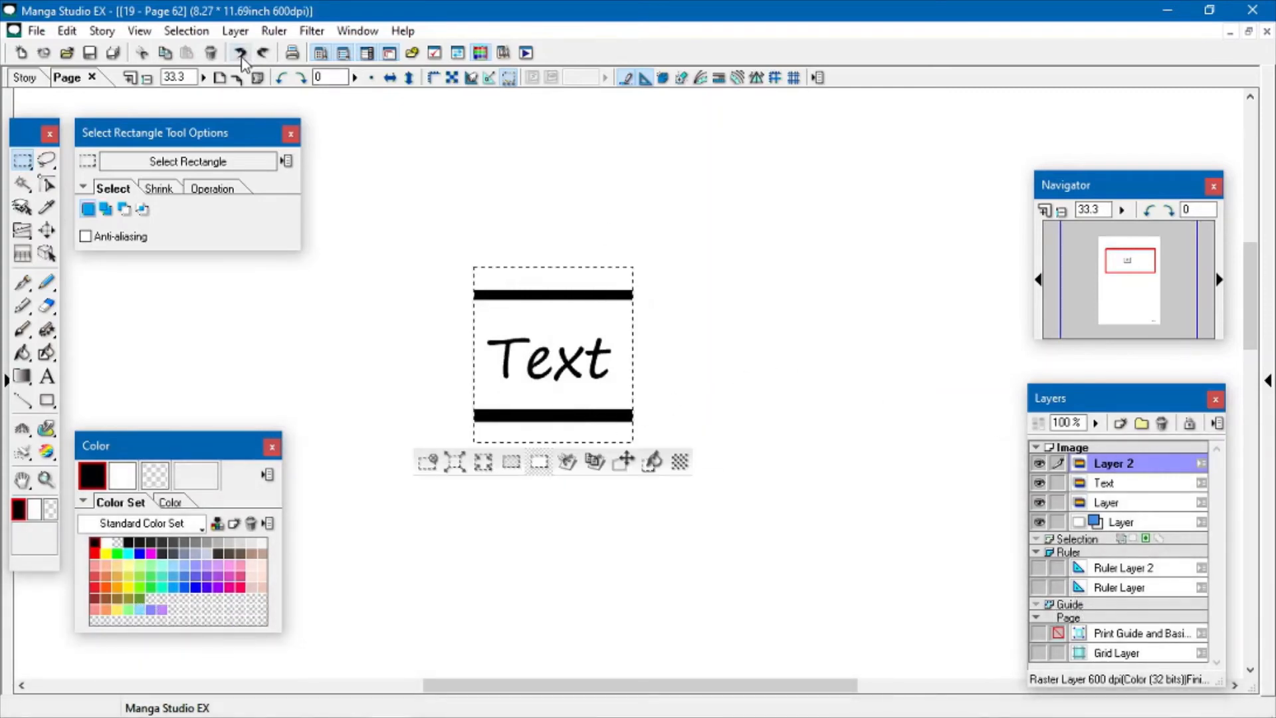
{"action": "key", "text": "ctrl+z"}
Merge Layer 2 into the Text layer and clear everything outside a rectangular selection that excludes the frame's vertical sides
{"action": "right_click", "coordinate": [1123, 463]}
{"action": "left_click", "coordinate": [1077, 306]}
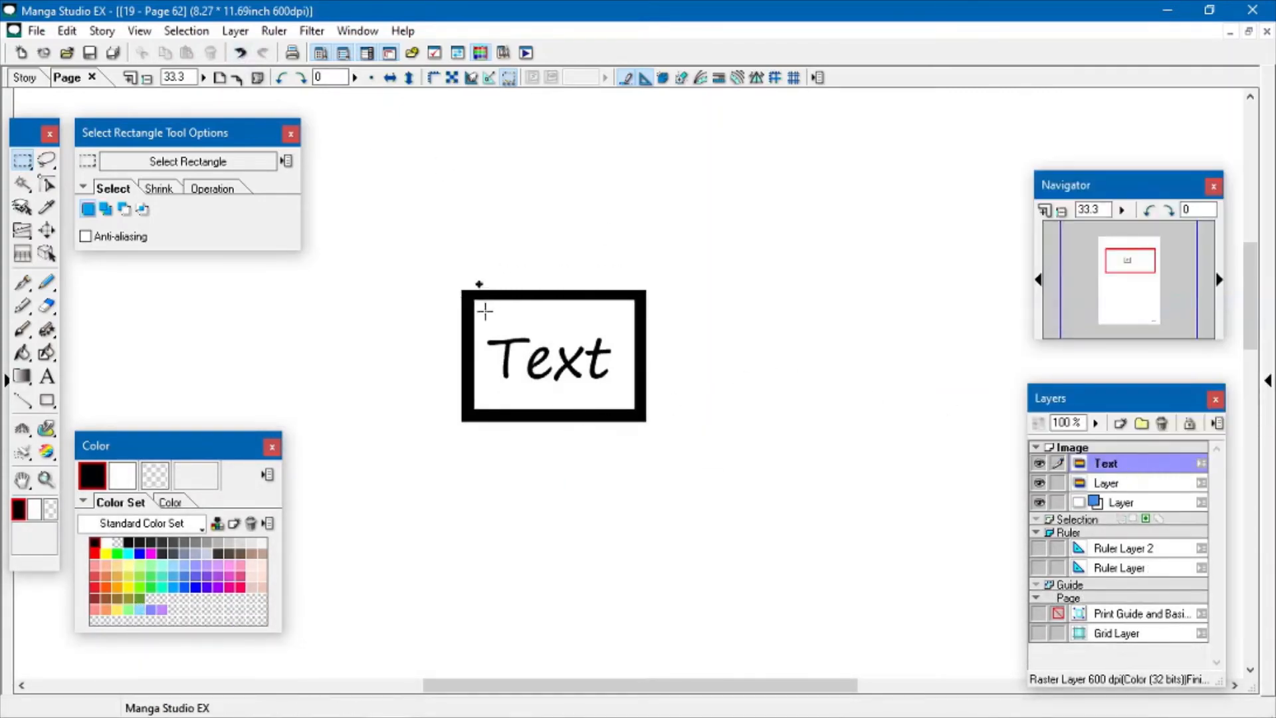
{"action": "left_click_drag", "start_coordinate": [474, 263], "coordinate": [634, 448]}
{"action": "left_click", "coordinate": [562, 468]}
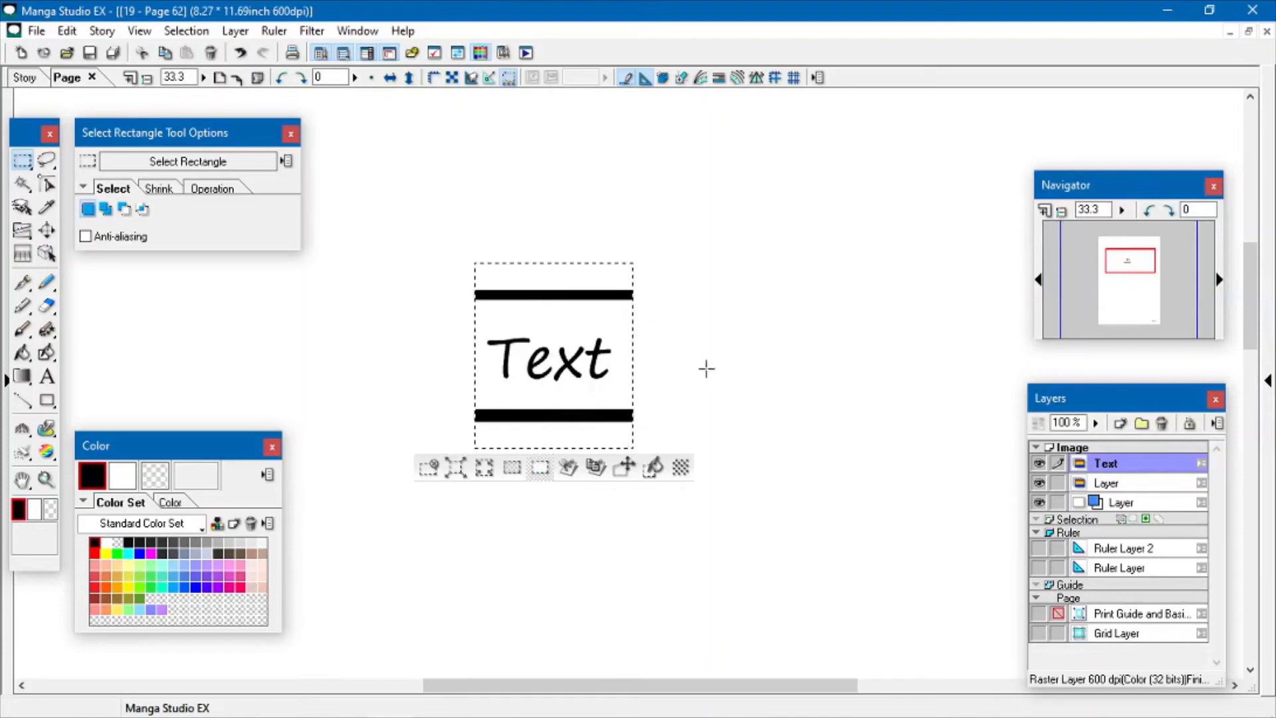
{"action": "key", "text": "ctrl+d"}
{"action": "key", "text": "ctrl+z"}
{"action": "right_click", "coordinate": [600, 351]}
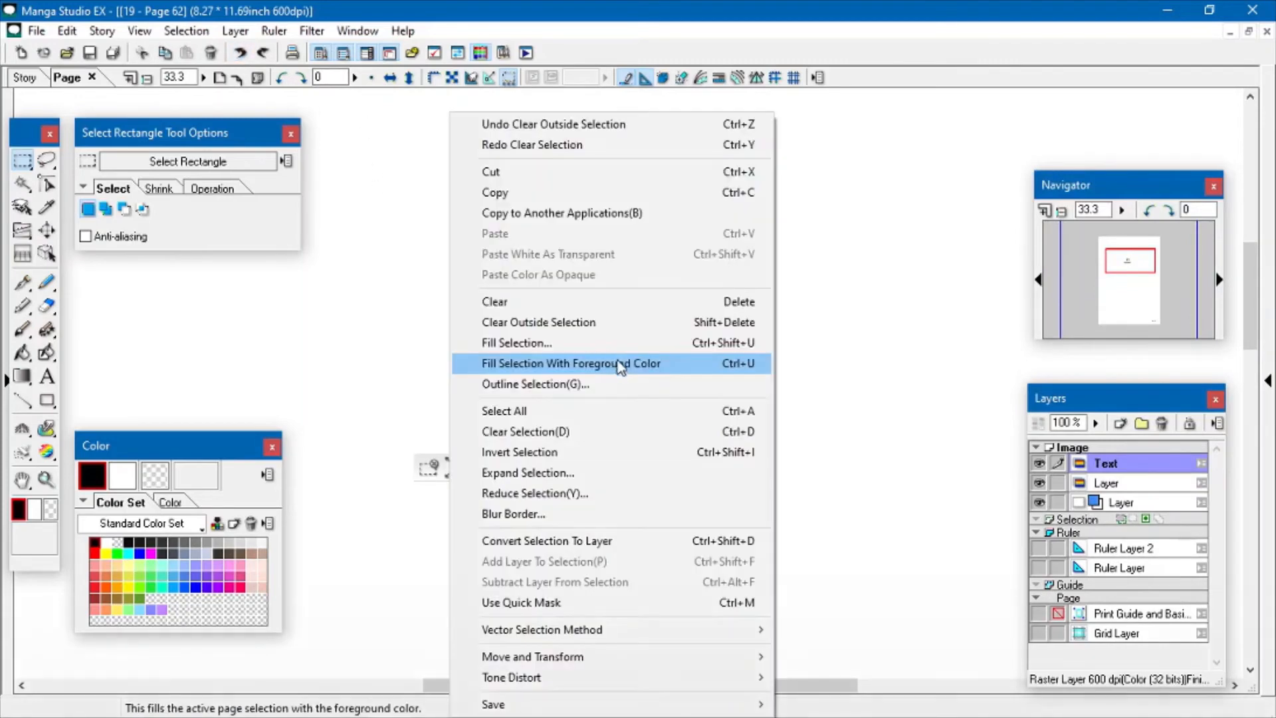
{"action": "key", "text": "Escape"}
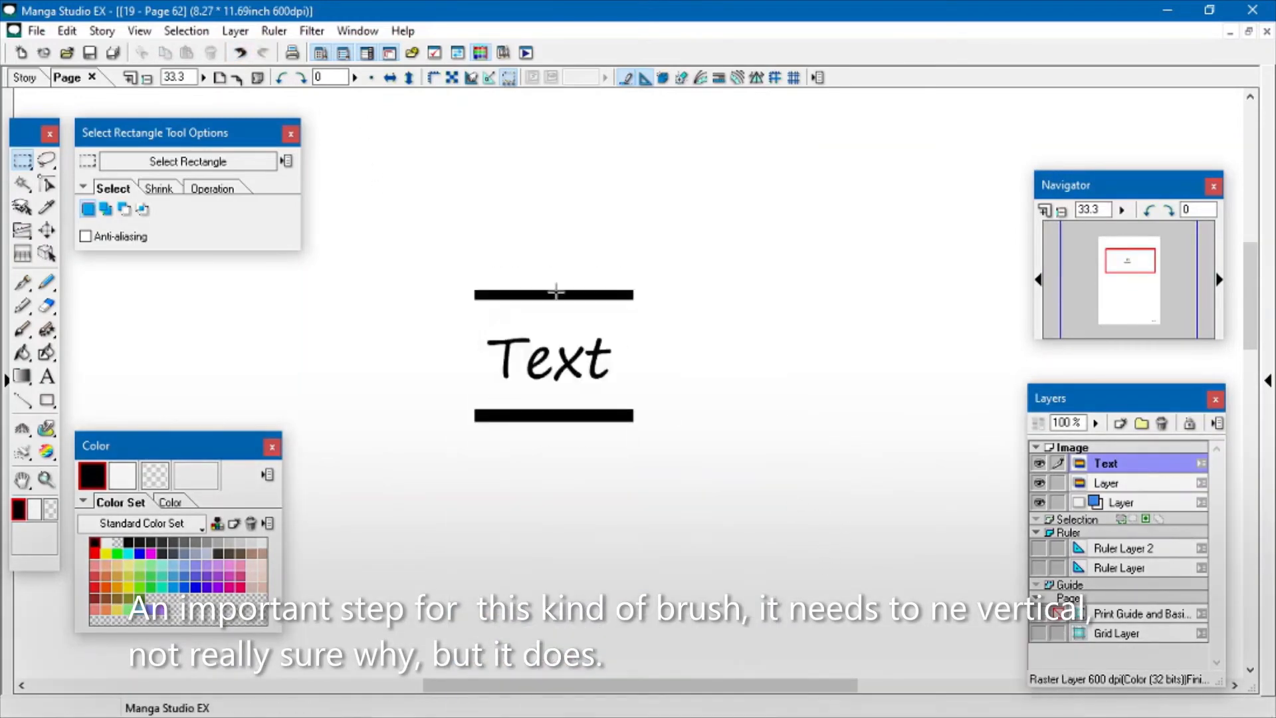
{"action": "right_click", "coordinate": [617, 377]}
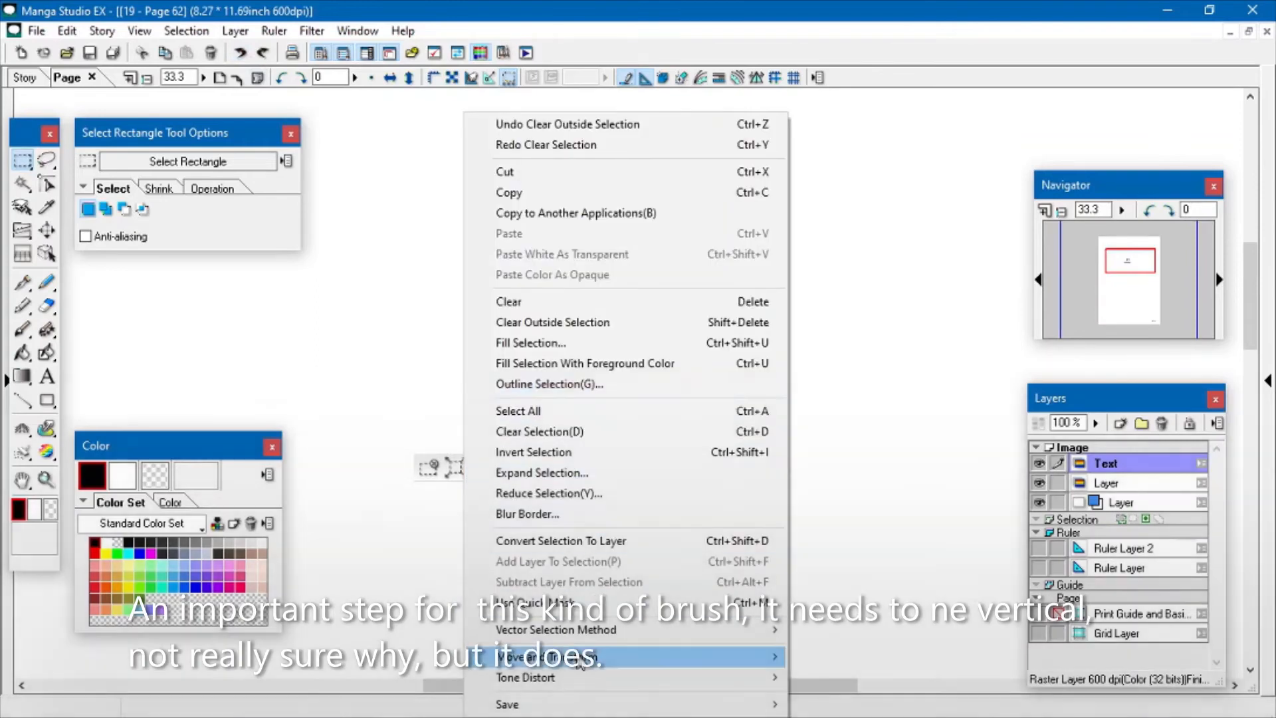
{"action": "left_click", "coordinate": [402, 408]}
{"action": "left_click", "coordinate": [241, 53]}
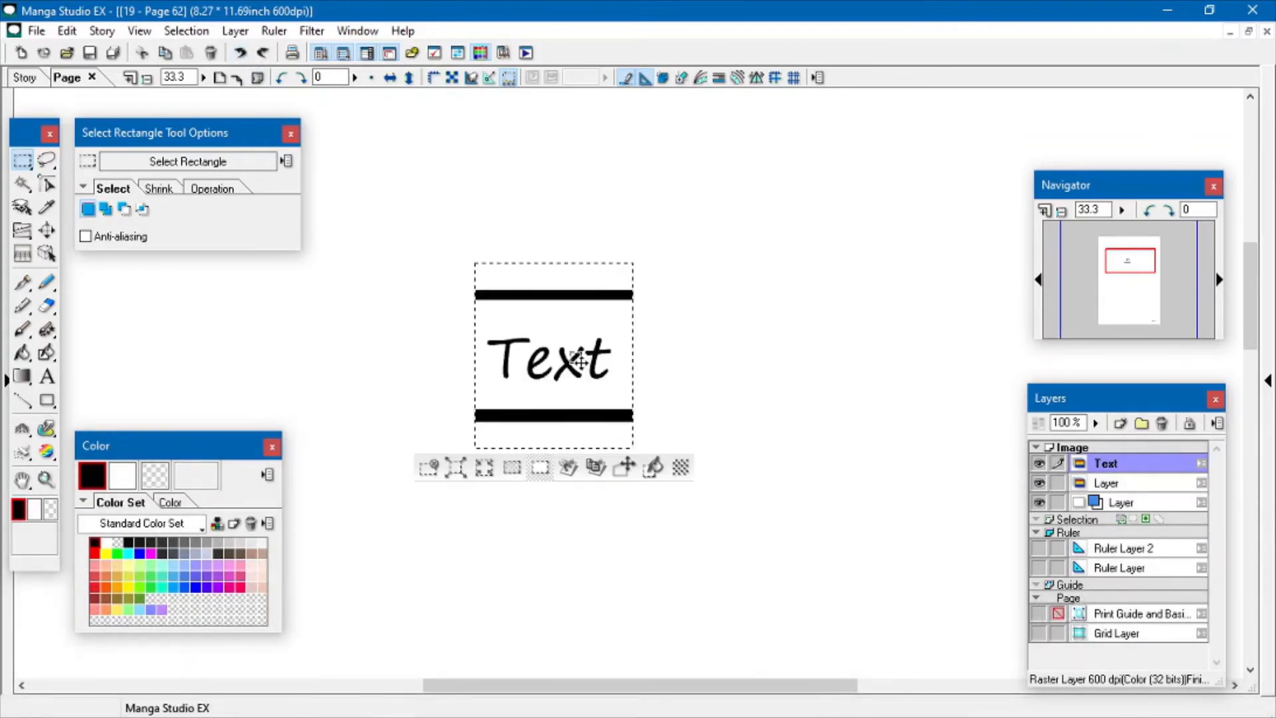
Rotate the selected word and its two bars a quarter turn so the word reads vertically upward
{"action": "left_click", "coordinate": [628, 466]}
{"action": "left_click_drag", "start_coordinate": [644, 450], "coordinate": [604, 279]}
{"action": "left_click", "coordinate": [246, 436]}
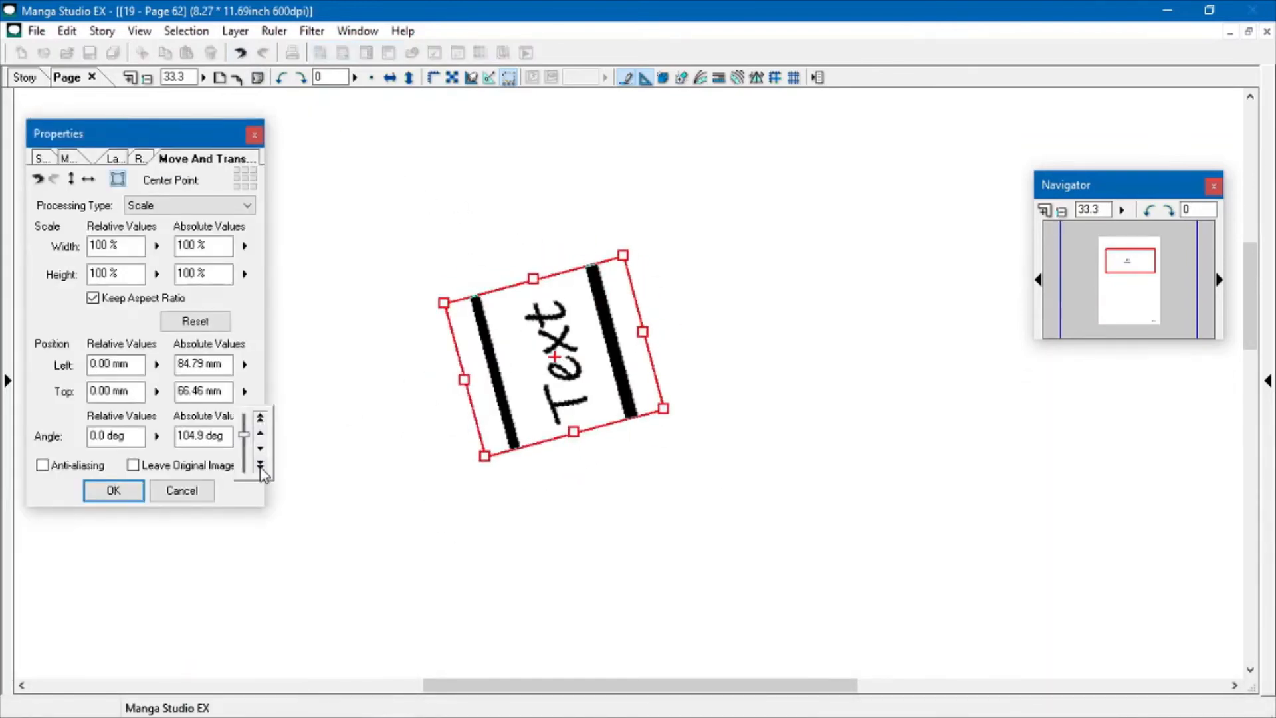
{"action": "left_click_drag", "start_coordinate": [260, 466], "coordinate": [260, 465]}
{"action": "key", "text": "Return"}
Save the vertical design as brush material with new tool option settings and test it with a short curved stroke beside the design
{"action": "right_click", "coordinate": [561, 382]}
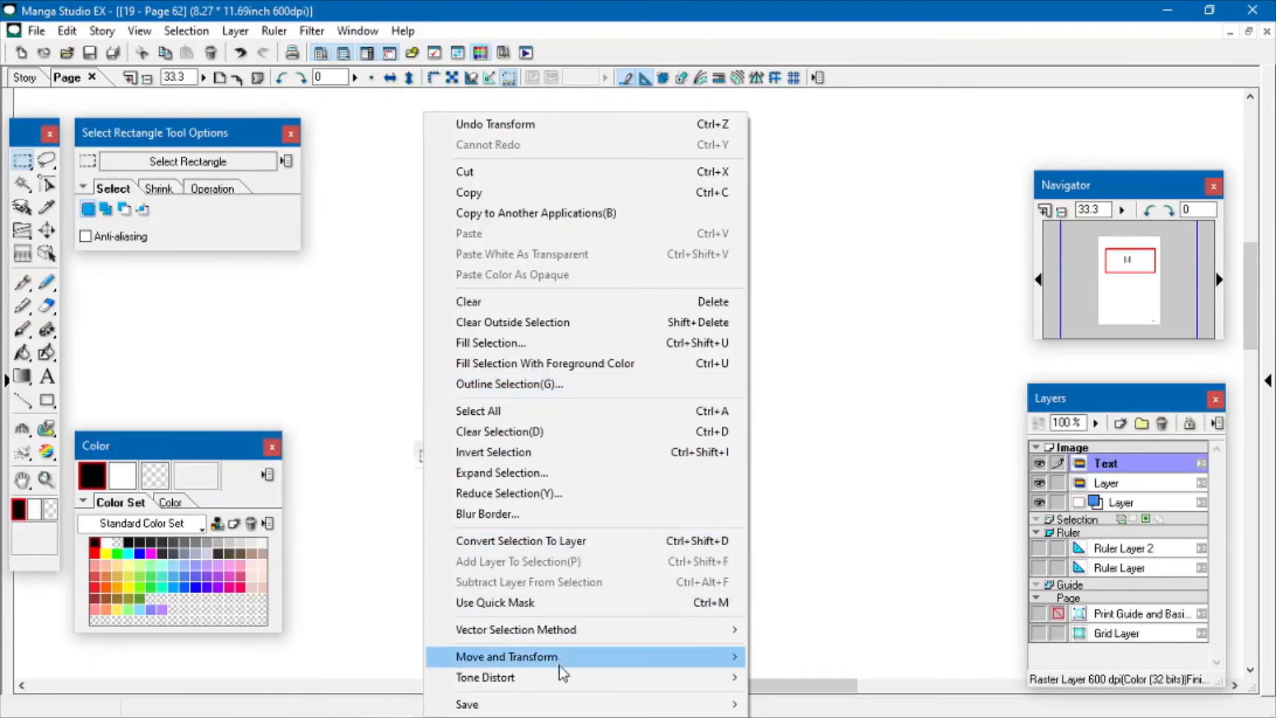
{"action": "mouse_move", "coordinate": [658, 695]}
{"action": "left_click", "coordinate": [785, 699]}
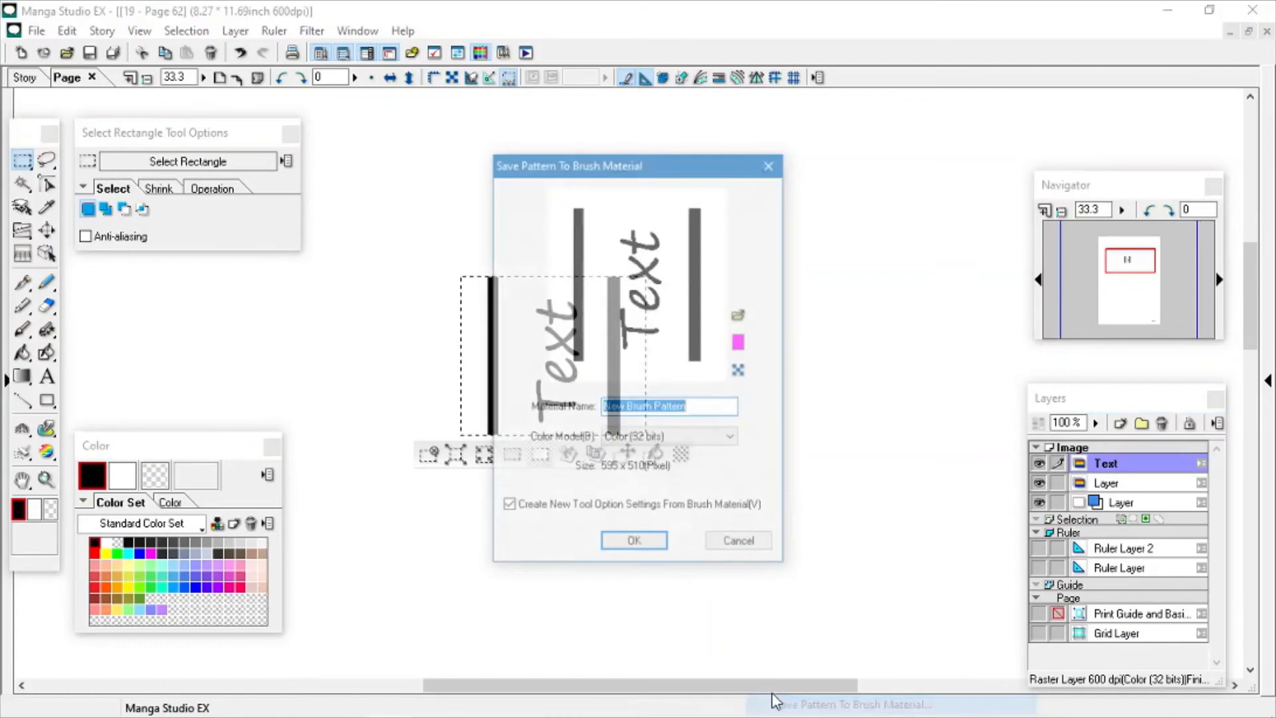
{"action": "left_click", "coordinate": [680, 438]}
{"action": "left_click", "coordinate": [638, 453]}
{"action": "left_click", "coordinate": [648, 543]}
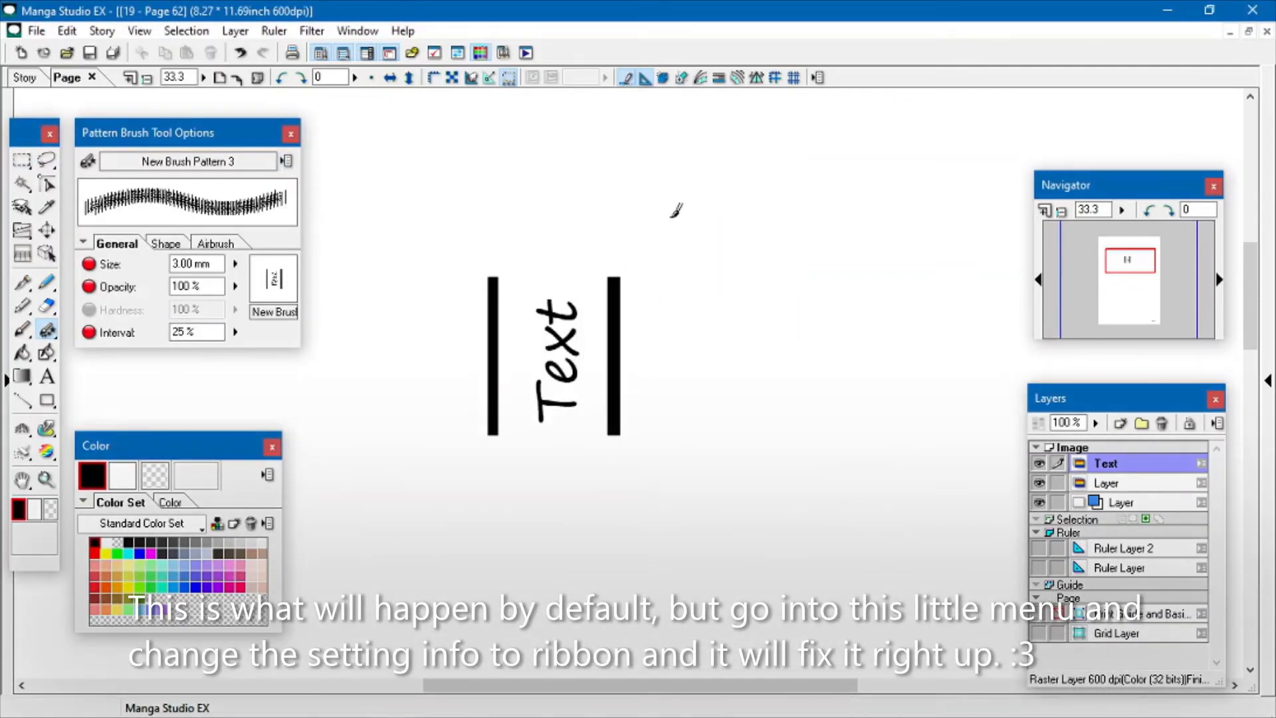
{"action": "mouse_move", "coordinate": [678, 211]}
{"action": "left_mouse_down"}
{"action": "mouse_move", "coordinate": [775, 229]}
{"action": "mouse_move", "coordinate": [856, 279]}
{"action": "left_mouse_up"}
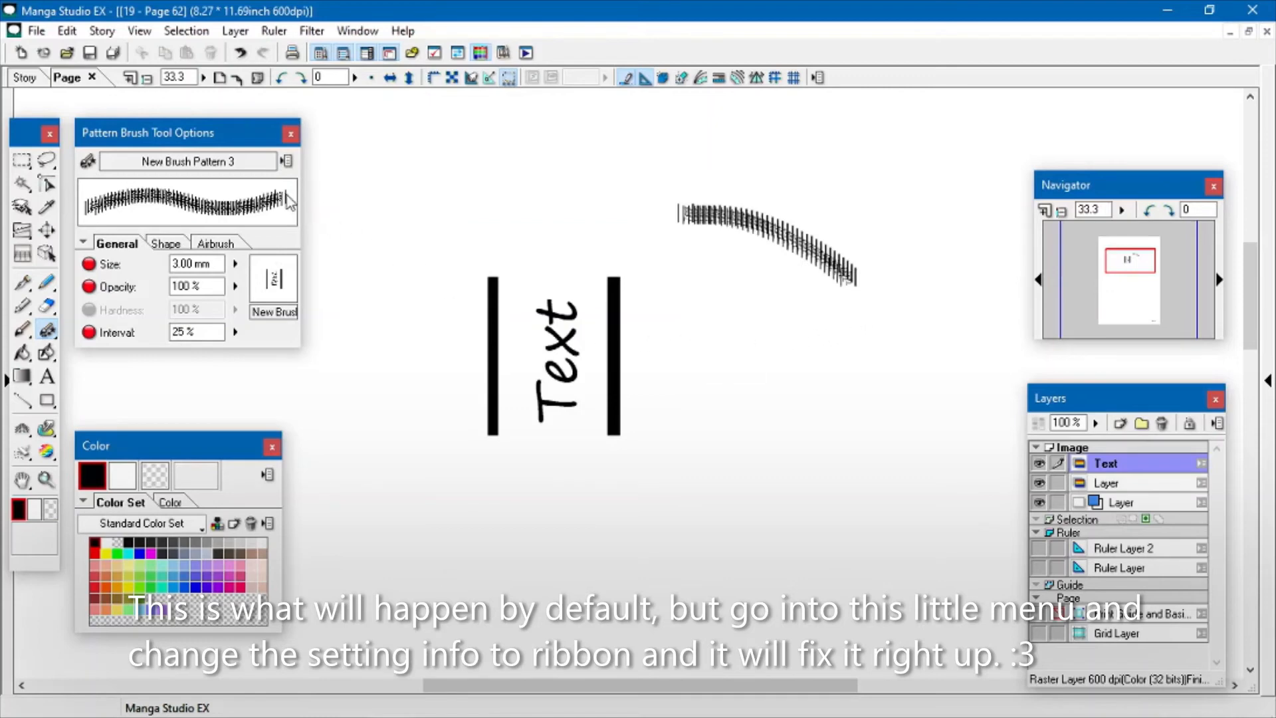
Change the style of New Brush Pattern 3 to Ribbon in its setting info
{"action": "left_click", "coordinate": [286, 161]}
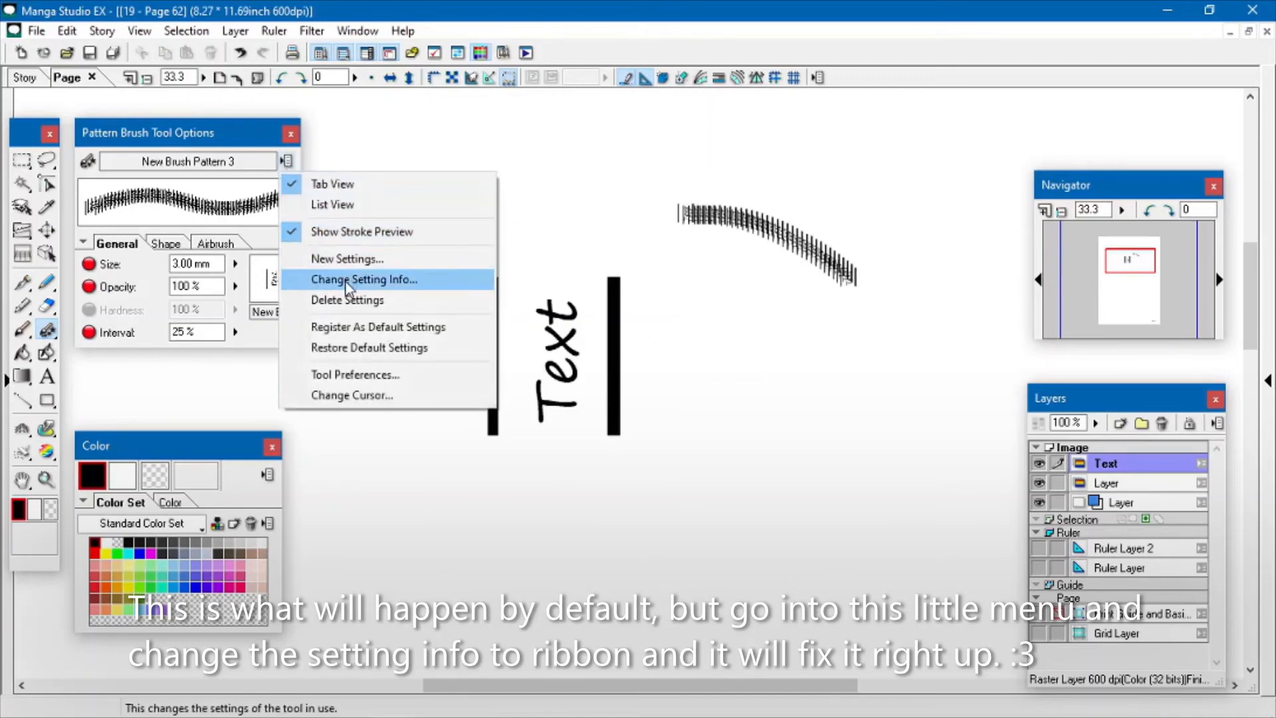
{"action": "left_click", "coordinate": [346, 280]}
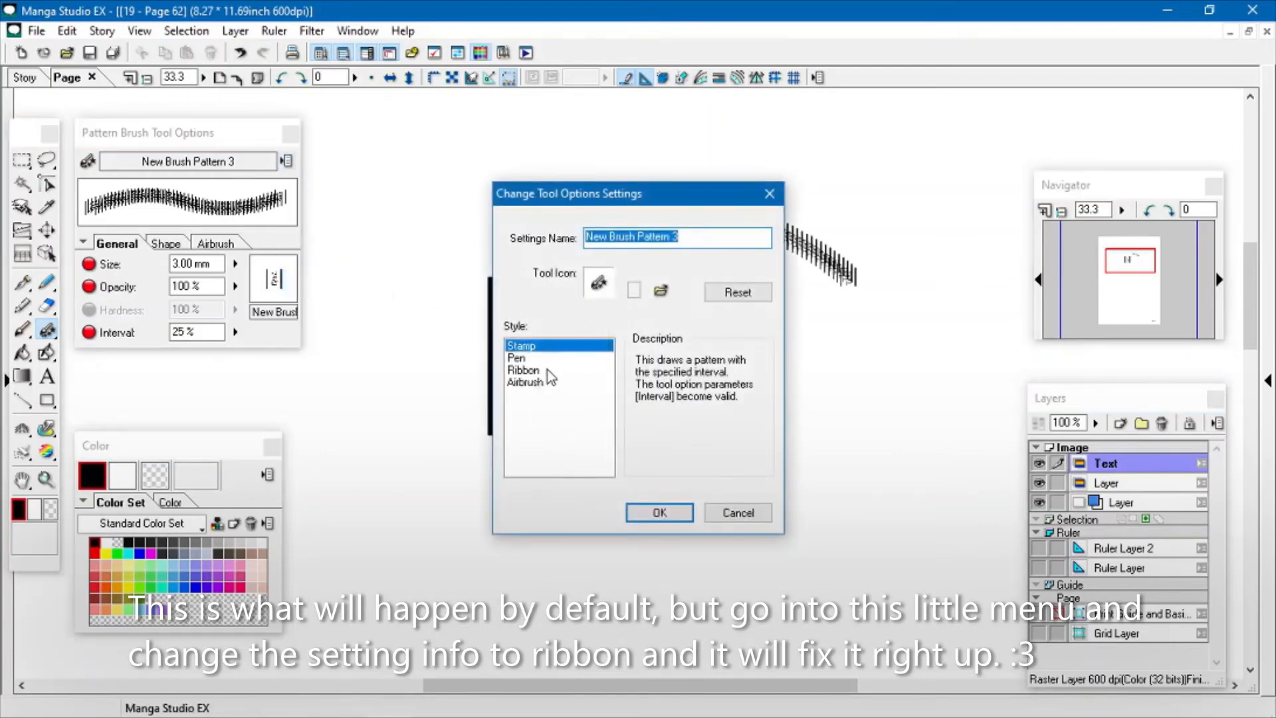
{"action": "left_click", "coordinate": [525, 370]}
{"action": "left_click", "coordinate": [655, 514]}
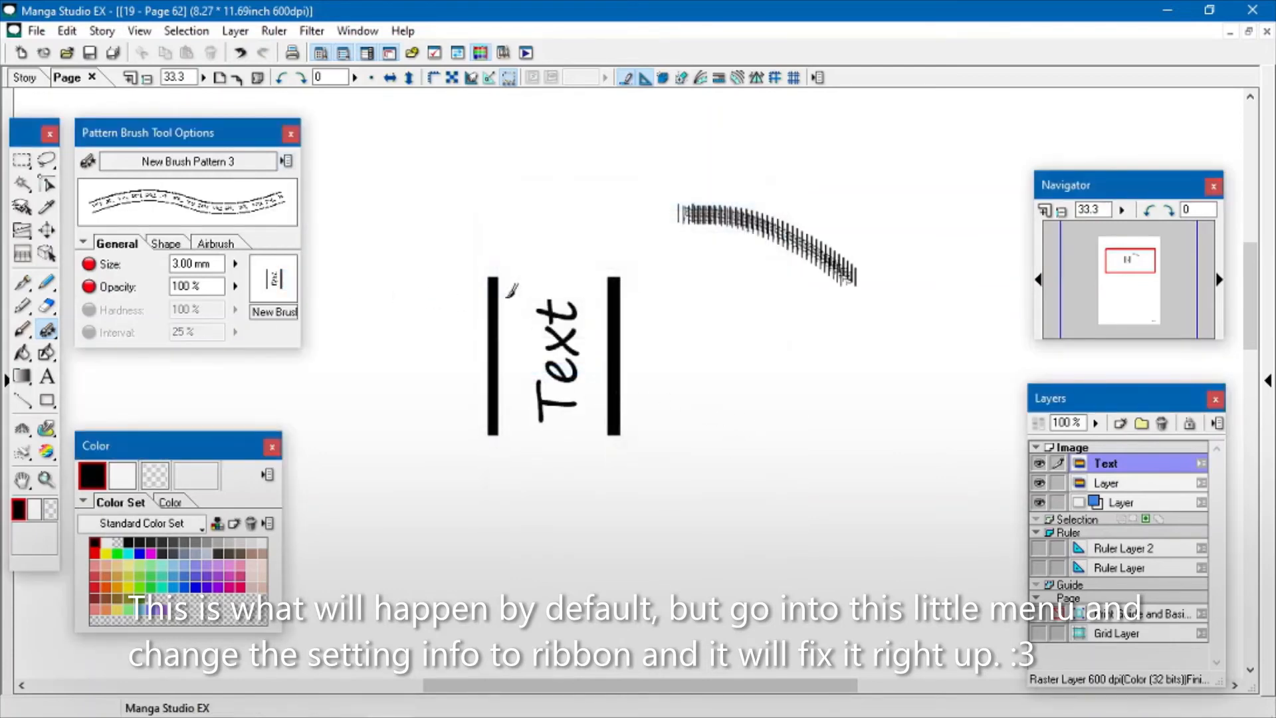
Test the ribbon text brush with a long curved stroke, set its size to 29.70 mm, and paint a wavy stroke
{"action": "mouse_move", "coordinate": [466, 216]}
{"action": "left_mouse_down"}
{"action": "mouse_move", "coordinate": [517, 181]}
{"action": "mouse_move", "coordinate": [613, 164]}
{"action": "mouse_move", "coordinate": [706, 176]}
{"action": "mouse_move", "coordinate": [765, 216]}
{"action": "mouse_move", "coordinate": [804, 302]}
{"action": "mouse_move", "coordinate": [739, 512]}
{"action": "left_mouse_up"}
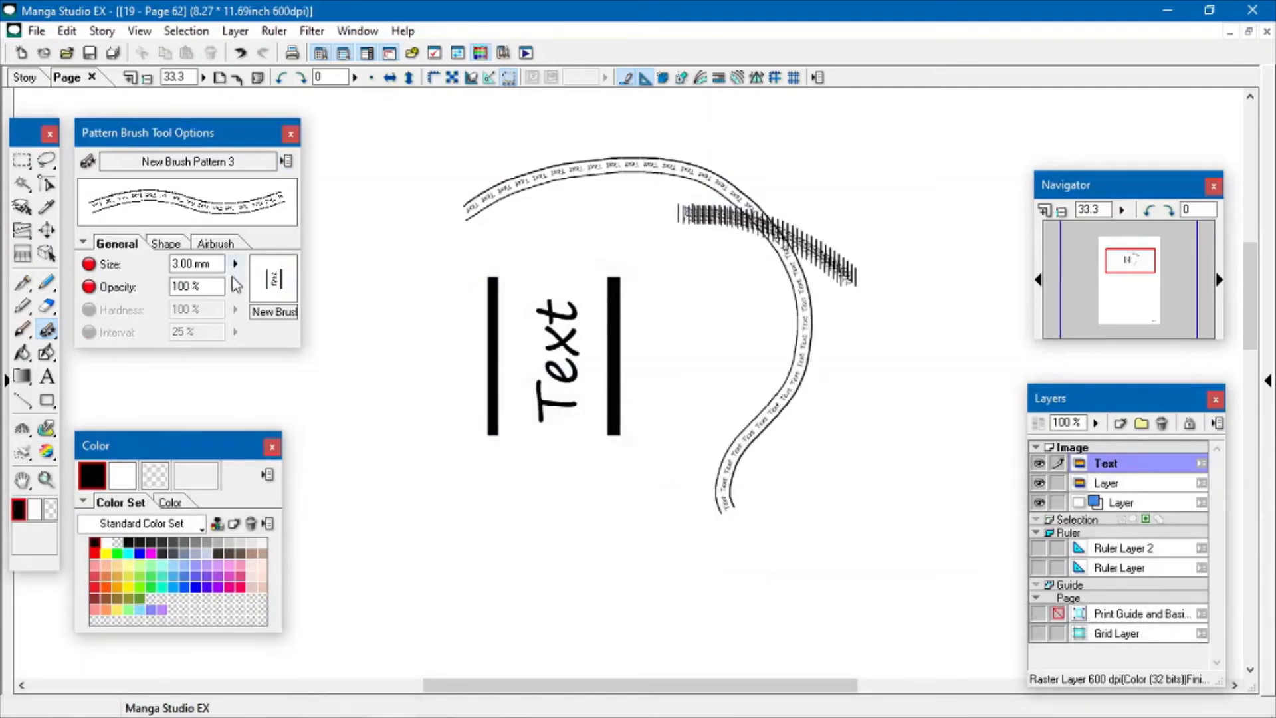
{"action": "left_click_drag", "start_coordinate": [236, 264], "coordinate": [239, 202]}
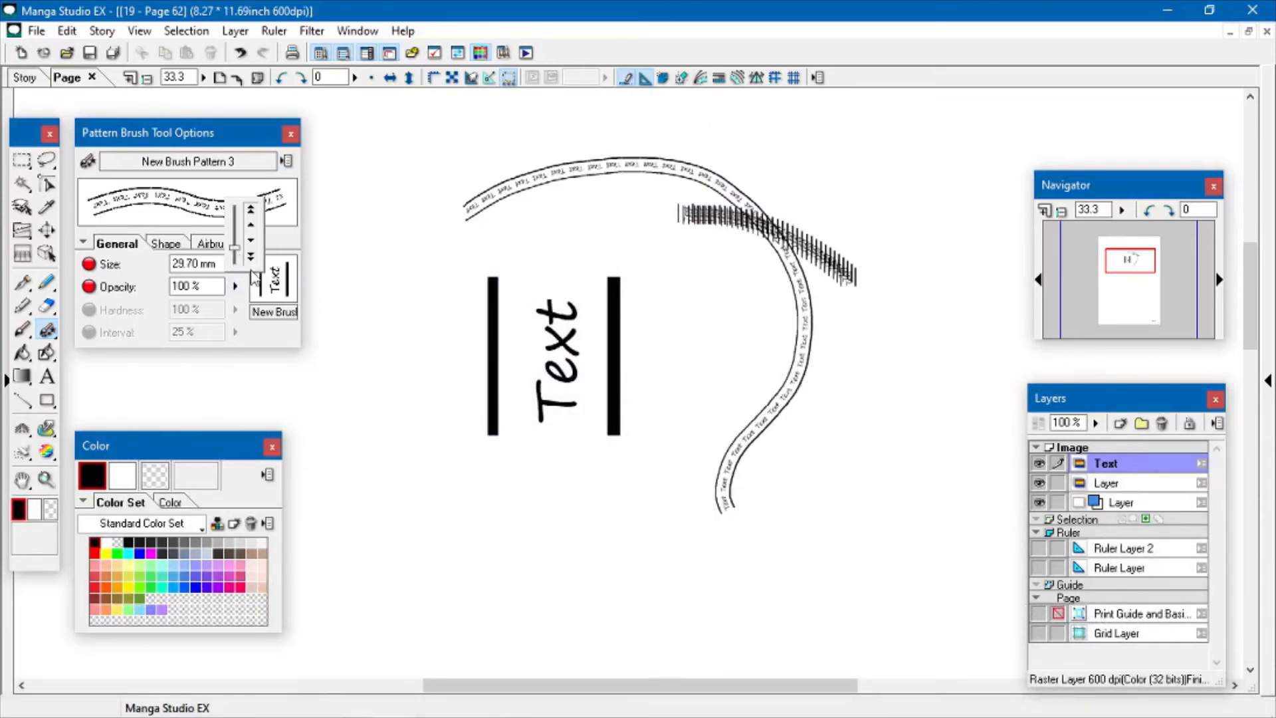
{"action": "mouse_move", "coordinate": [347, 369]}
{"action": "left_mouse_down"}
{"action": "mouse_move", "coordinate": [477, 387]}
{"action": "mouse_move", "coordinate": [529, 439]}
{"action": "mouse_move", "coordinate": [609, 472]}
{"action": "mouse_move", "coordinate": [745, 438]}
{"action": "left_mouse_up"}
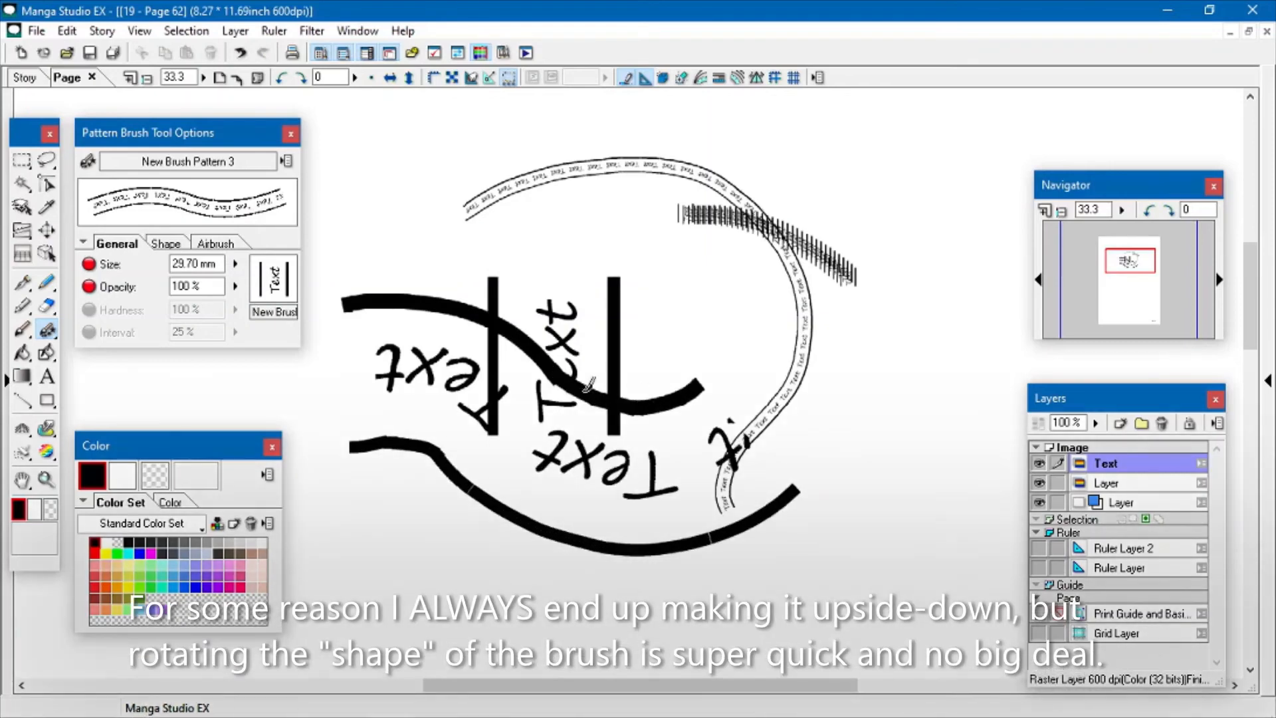
Set the brush shape's direction to 180.0 degrees and paint a wide test stroke above the design
{"action": "left_click", "coordinate": [165, 244]}
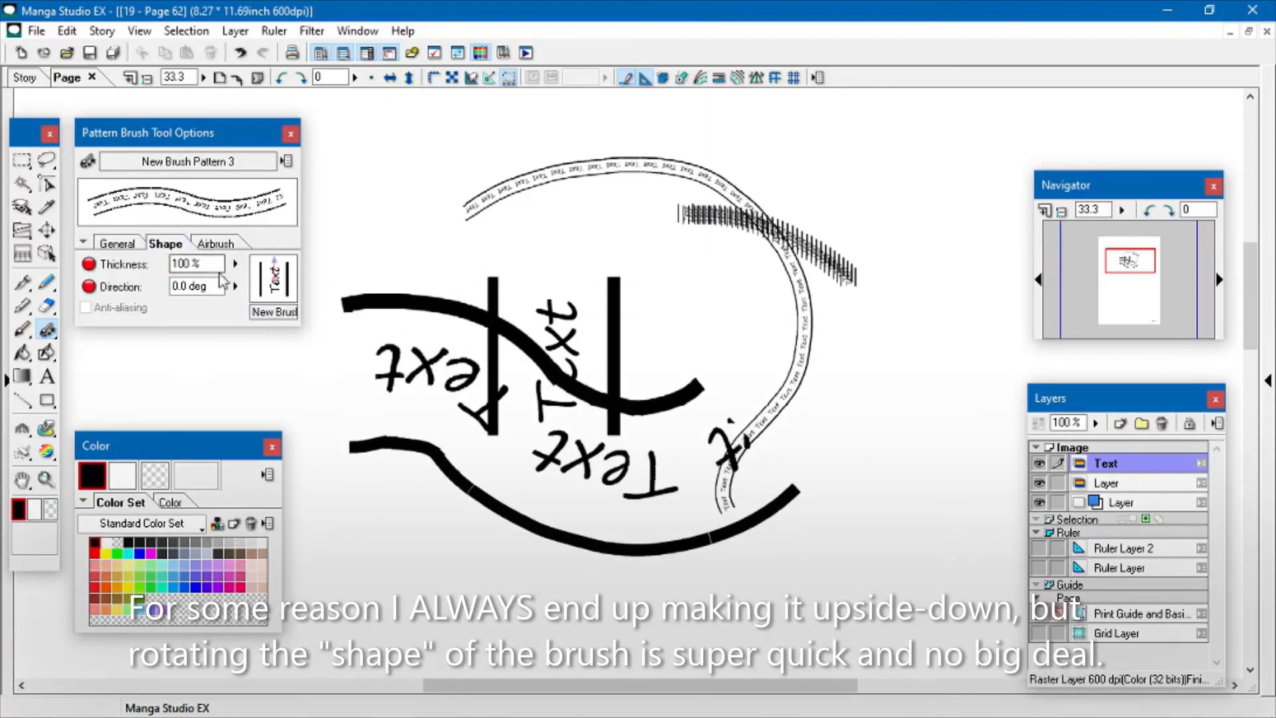
{"action": "left_click_drag", "start_coordinate": [273, 266], "coordinate": [241, 312]}
{"action": "left_click", "coordinate": [236, 287]}
{"action": "left_click", "coordinate": [250, 267]}
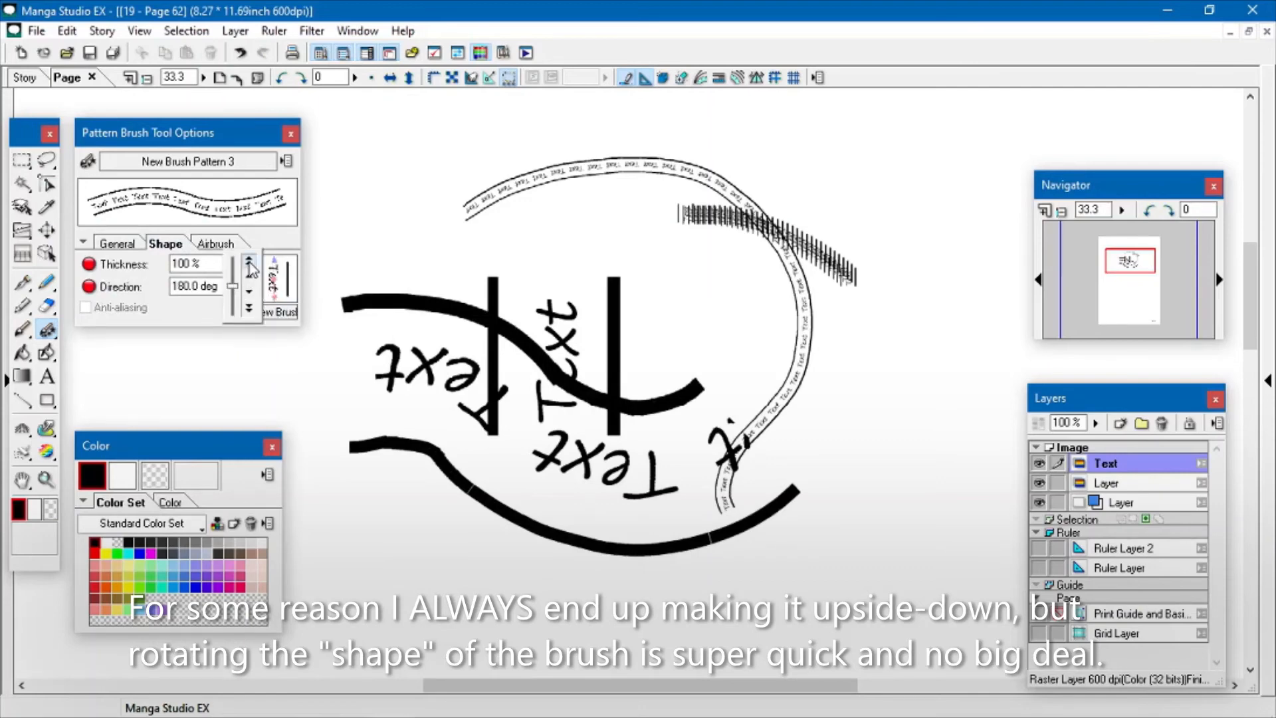
{"action": "mouse_move", "coordinate": [409, 156]}
{"action": "left_mouse_down"}
{"action": "mouse_move", "coordinate": [596, 145]}
{"action": "mouse_move", "coordinate": [1045, 211]}
{"action": "left_mouse_up"}
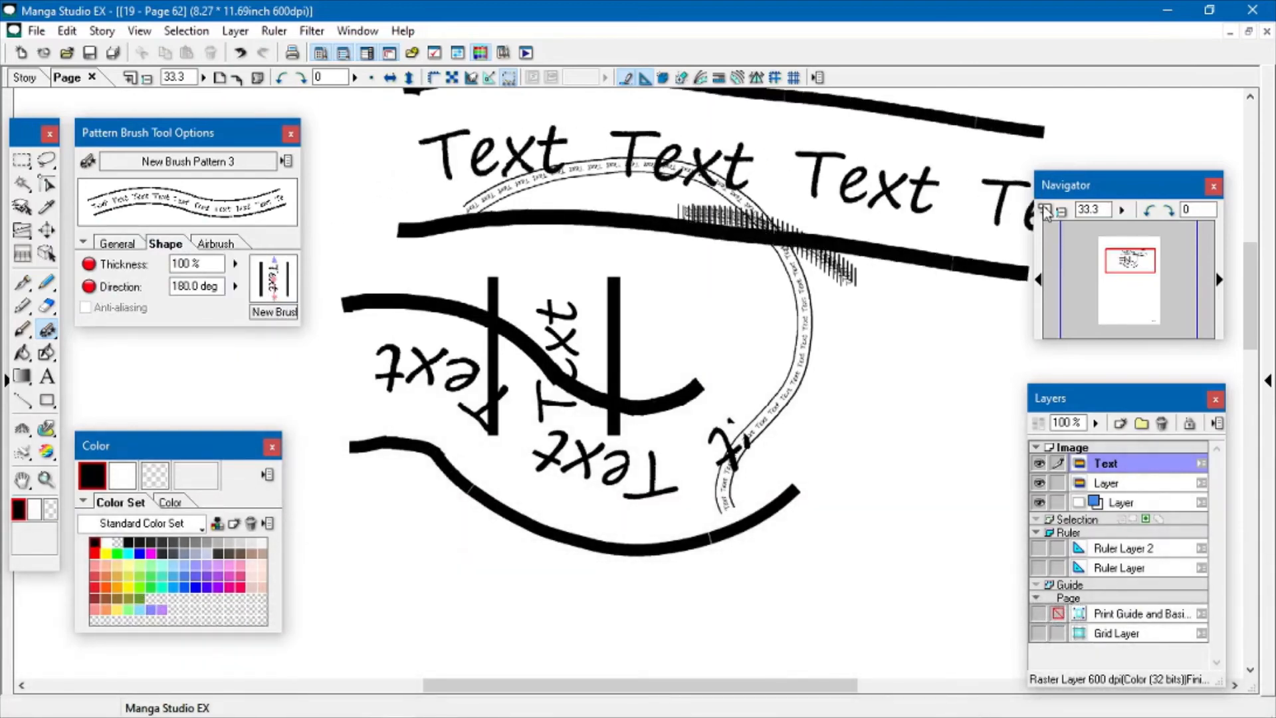
Lasso all the text artwork and test strokes, clear them from the Text layer, and deselect
{"action": "left_click", "coordinate": [146, 78]}
{"action": "left_click", "coordinate": [46, 160]}
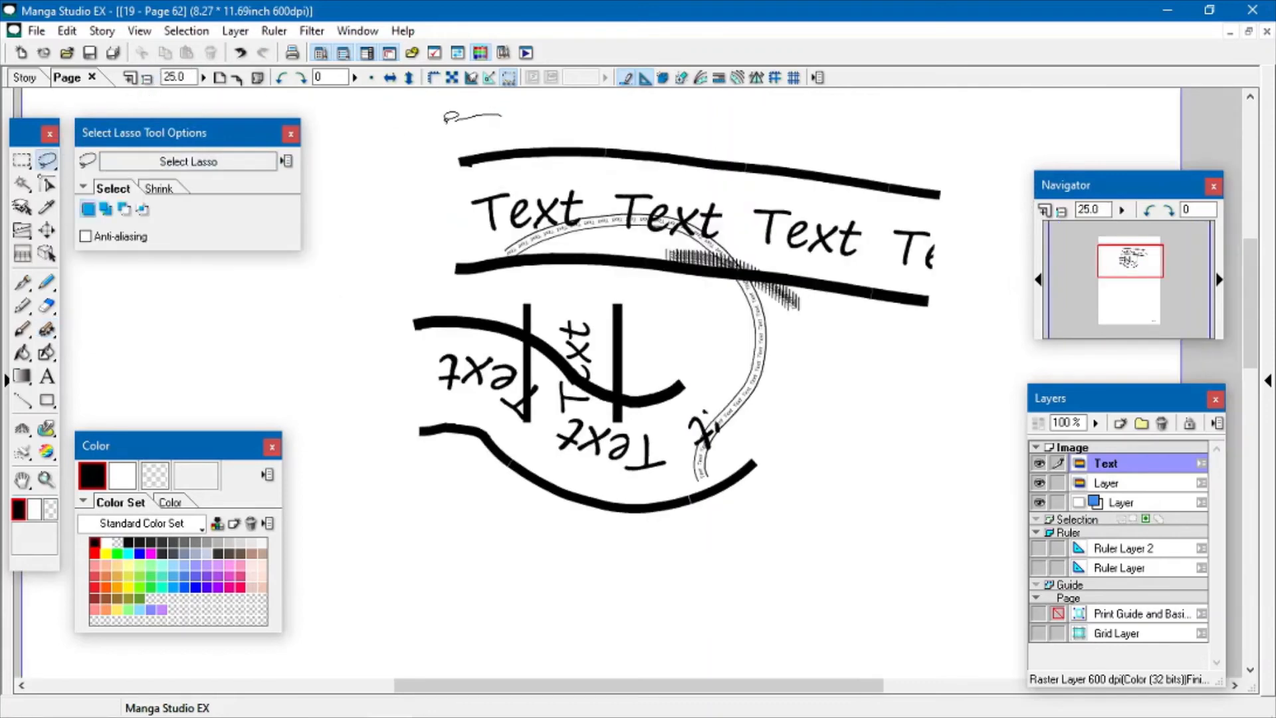
{"action": "mouse_move", "coordinate": [447, 120]}
{"action": "left_mouse_down"}
{"action": "mouse_move", "coordinate": [307, 276]}
{"action": "mouse_move", "coordinate": [423, 512]}
{"action": "left_mouse_up"}
{"action": "mouse_move", "coordinate": [894, 93]}
{"action": "left_mouse_down"}
{"action": "mouse_move", "coordinate": [516, 110]}
{"action": "mouse_move", "coordinate": [448, 166]}
{"action": "mouse_move", "coordinate": [418, 228]}
{"action": "mouse_move", "coordinate": [519, 136]}
{"action": "mouse_move", "coordinate": [731, 116]}
{"action": "mouse_move", "coordinate": [598, 153]}
{"action": "mouse_move", "coordinate": [578, 37]}
{"action": "mouse_move", "coordinate": [581, 49]}
{"action": "left_mouse_up"}
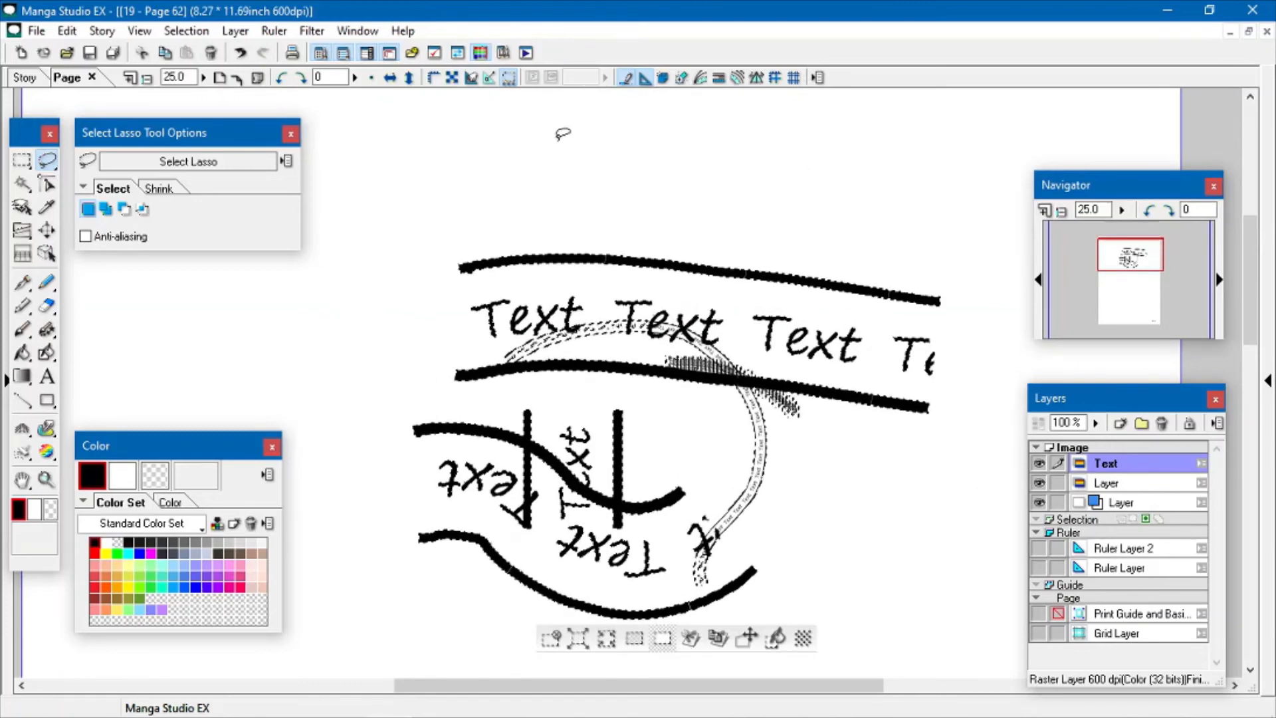
{"action": "left_click", "coordinate": [551, 636]}
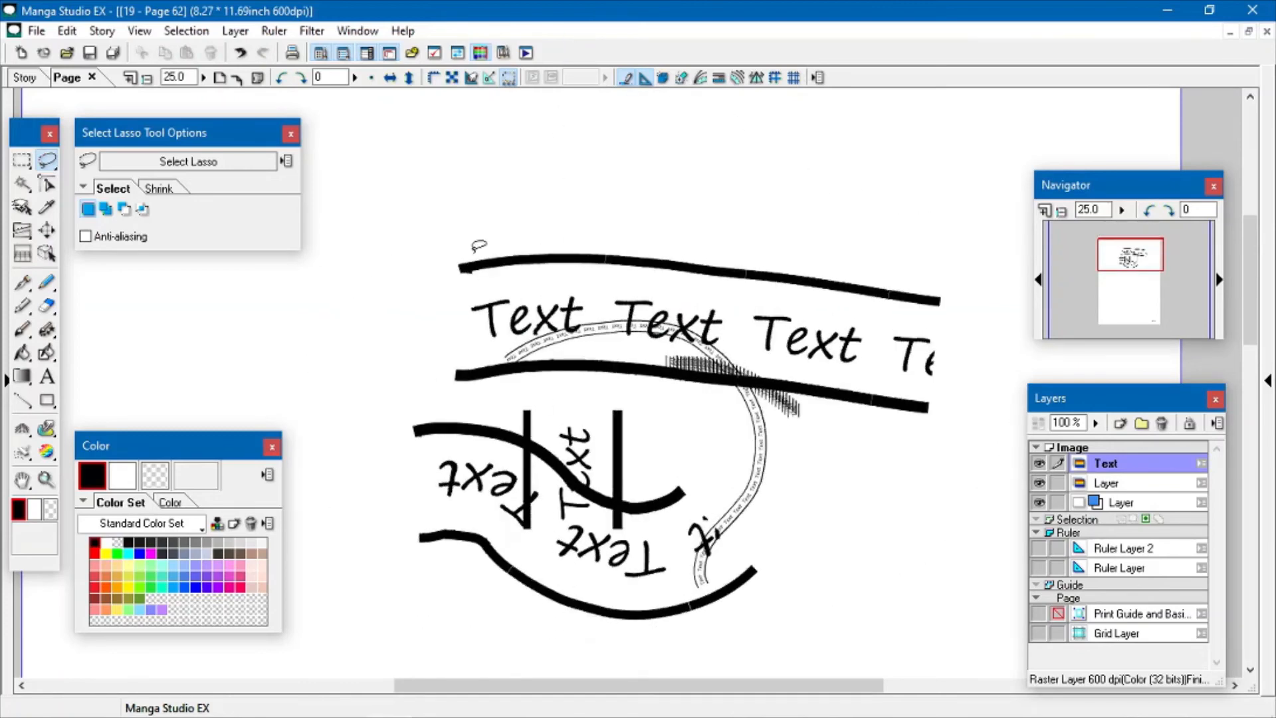
{"action": "left_click_drag", "start_coordinate": [459, 197], "coordinate": [354, 419]}
{"action": "mouse_move", "coordinate": [629, 633]}
{"action": "left_mouse_down"}
{"action": "mouse_move", "coordinate": [994, 429]}
{"action": "mouse_move", "coordinate": [655, 185]}
{"action": "mouse_move", "coordinate": [413, 260]}
{"action": "left_mouse_up"}
{"action": "left_click", "coordinate": [635, 638]}
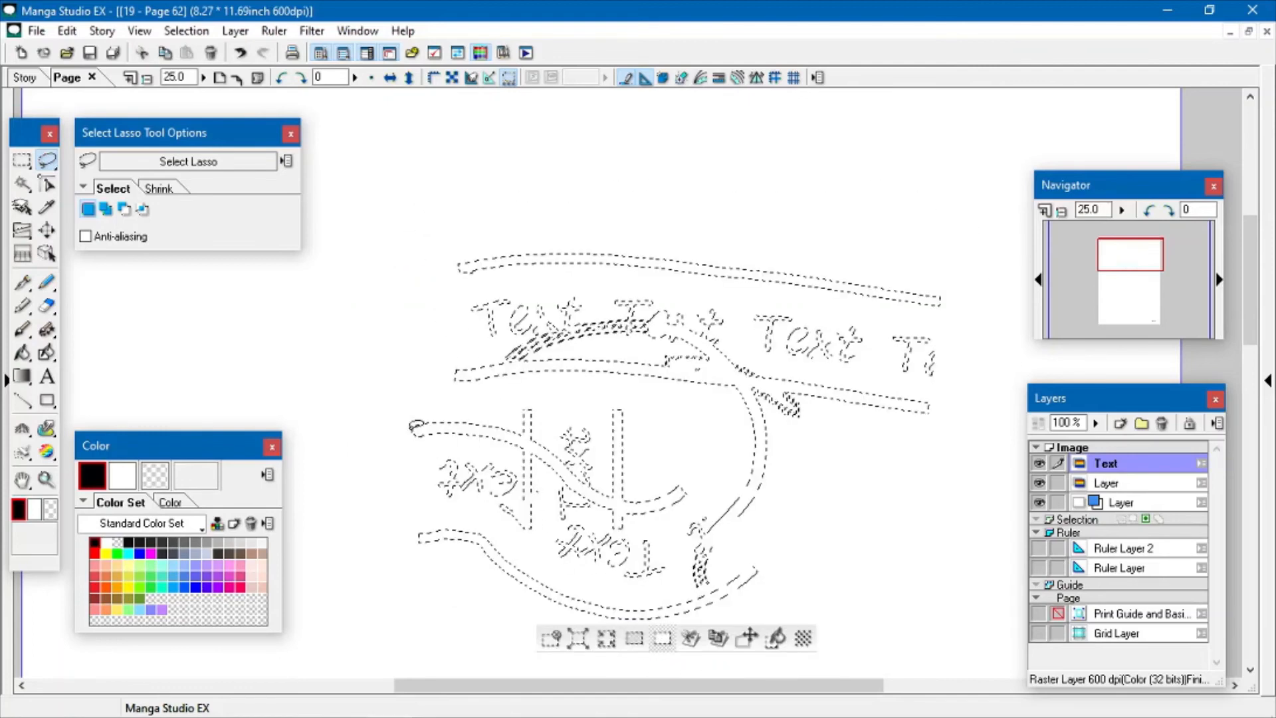
{"action": "key", "text": "ctrl+d"}
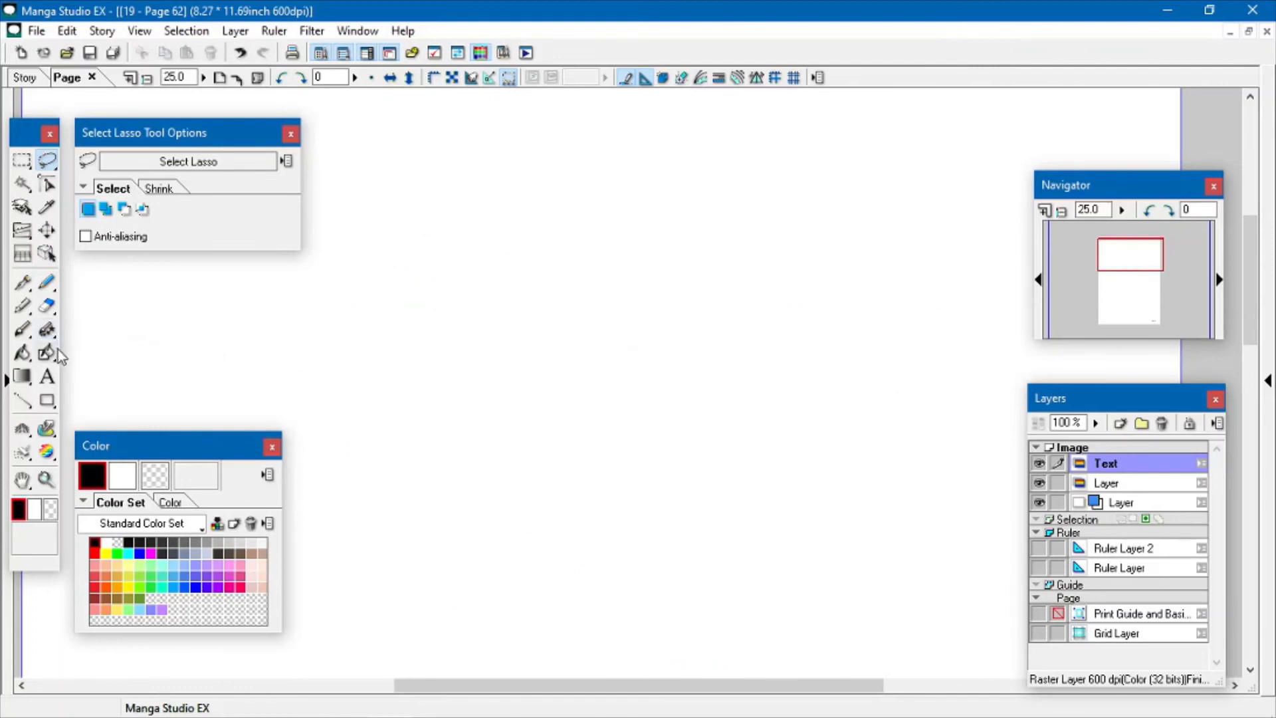
Delete the empty Text layer
{"action": "left_click", "coordinate": [22, 480]}
{"action": "left_click_drag", "start_coordinate": [450, 388], "coordinate": [498, 357]}
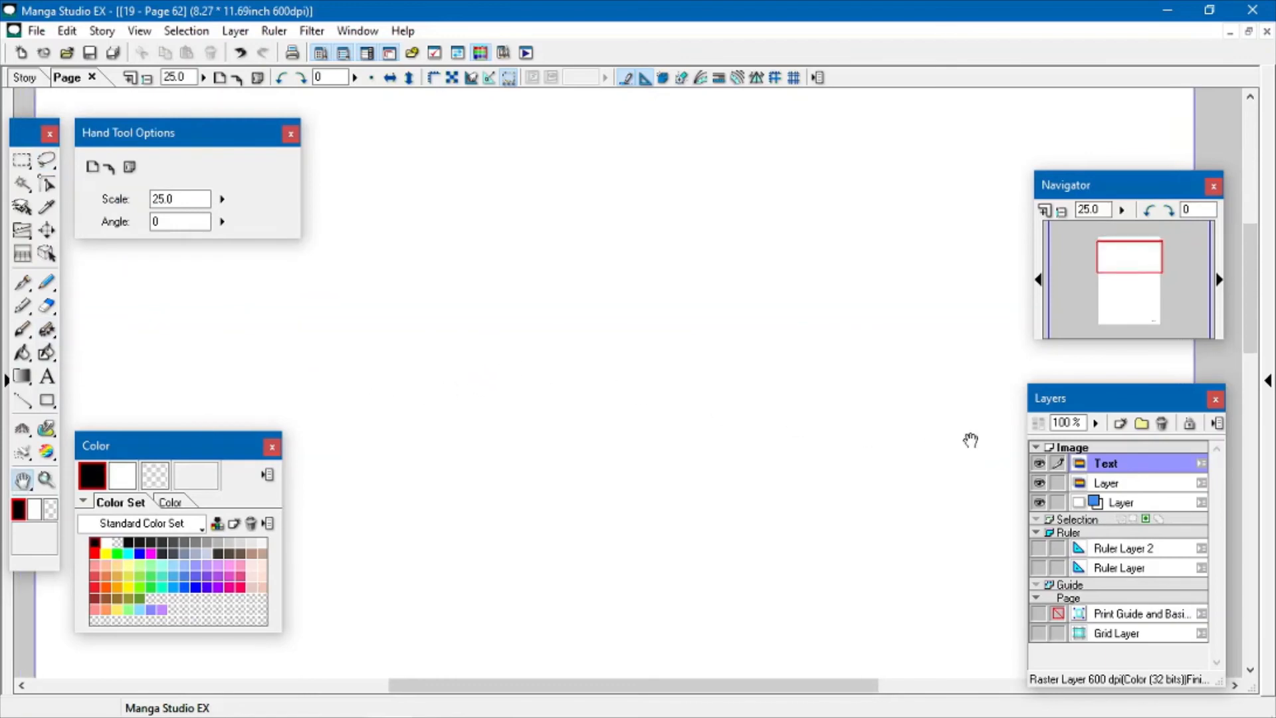
{"action": "left_click", "coordinate": [1161, 425]}
{"action": "left_click", "coordinate": [707, 435]}
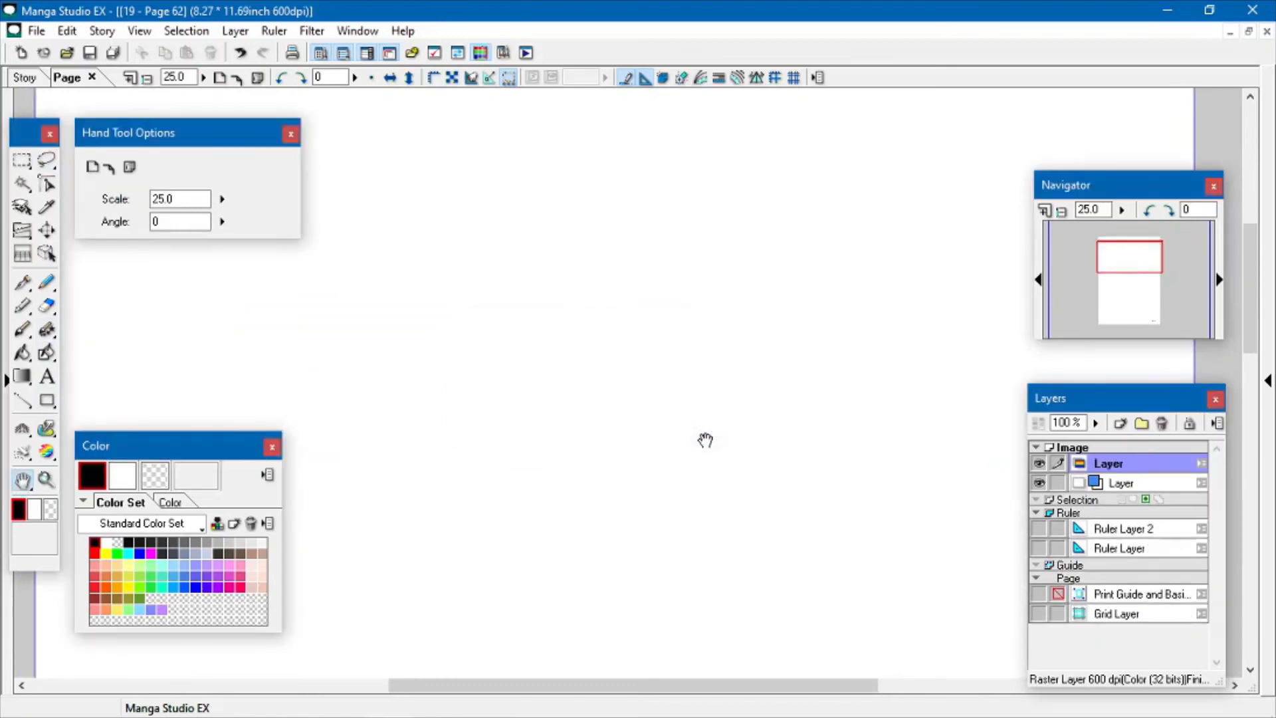
{"action": "left_click", "coordinate": [47, 402]}
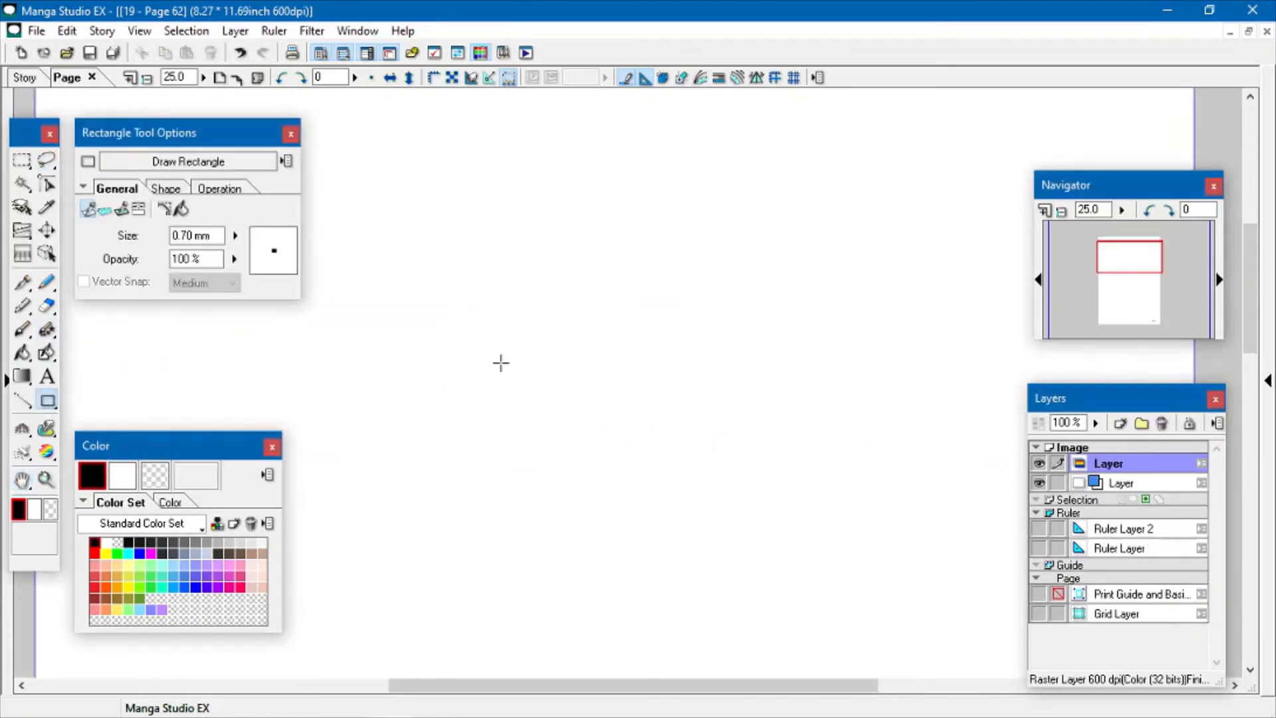
{"action": "left_click_drag", "start_coordinate": [495, 317], "coordinate": [691, 421]}
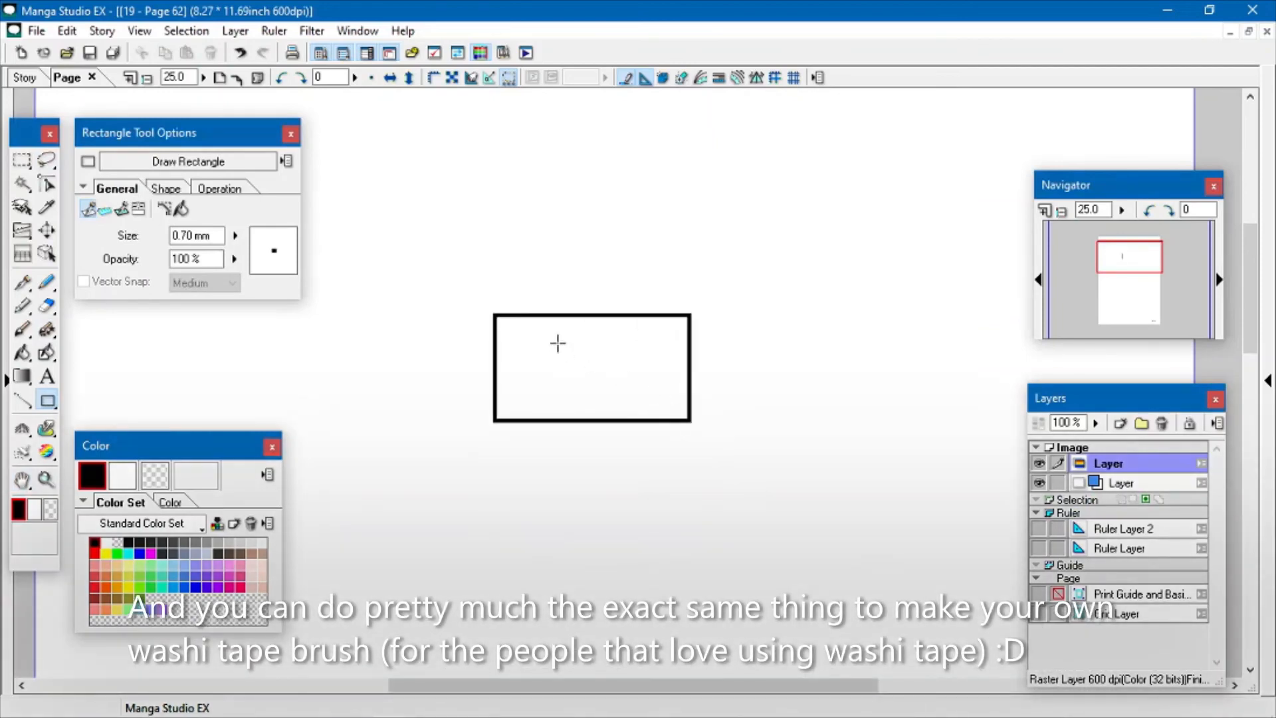
{"action": "left_click", "coordinate": [240, 52]}
Select a wide rectangle on the blank page and shade it with black-to-transparent gradients from its upper and lower edges
{"action": "left_click", "coordinate": [22, 162]}
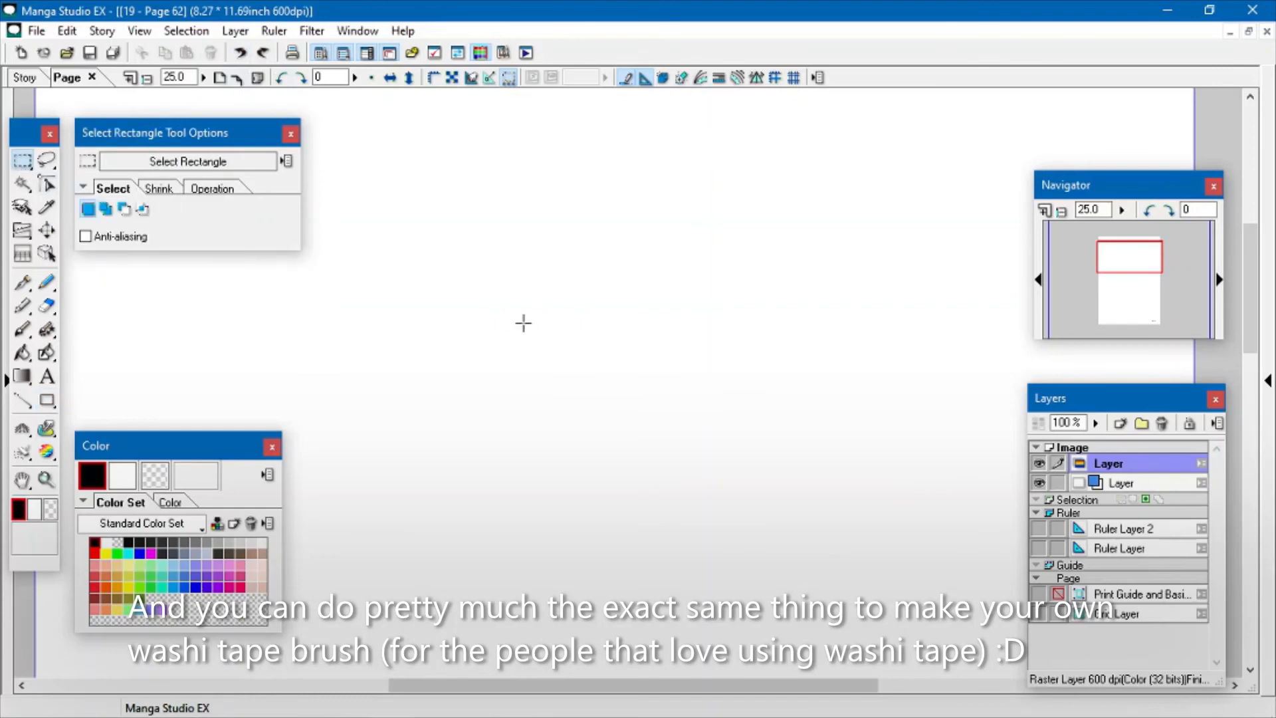
{"action": "left_click_drag", "start_coordinate": [583, 362], "coordinate": [798, 473]}
{"action": "left_click", "coordinate": [24, 377]}
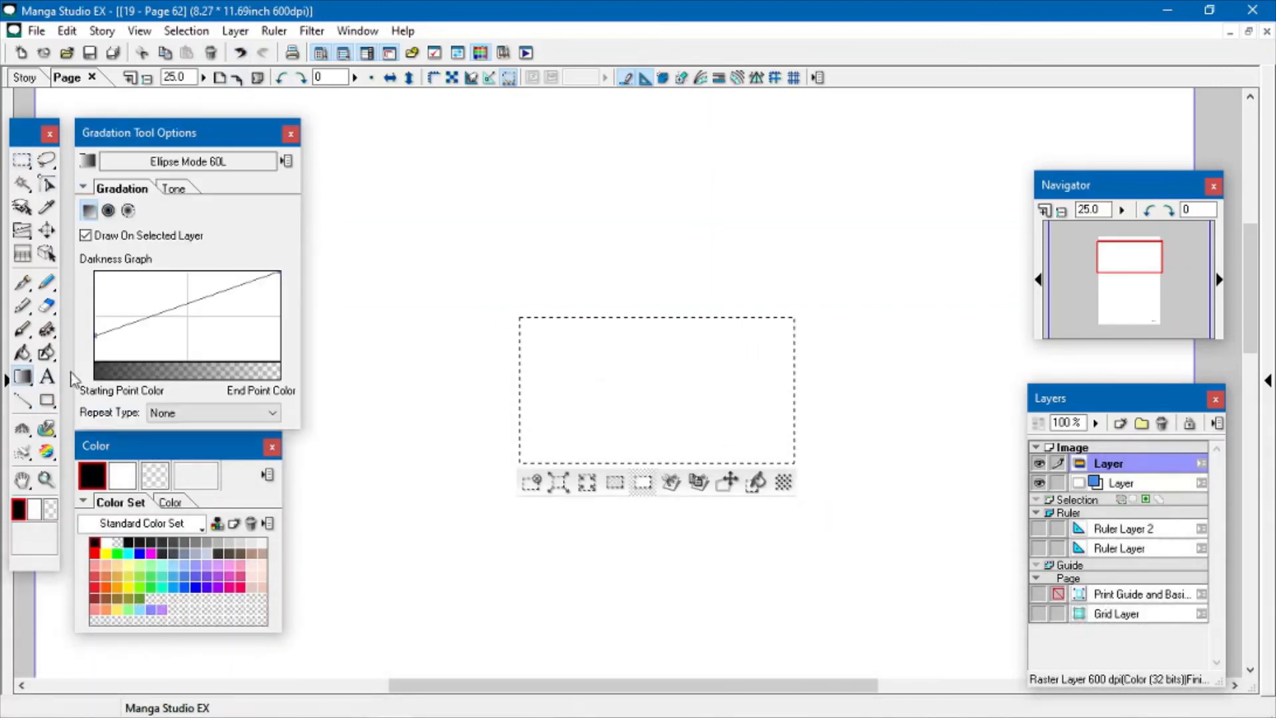
{"action": "left_click_drag", "start_coordinate": [655, 313], "coordinate": [655, 505]}
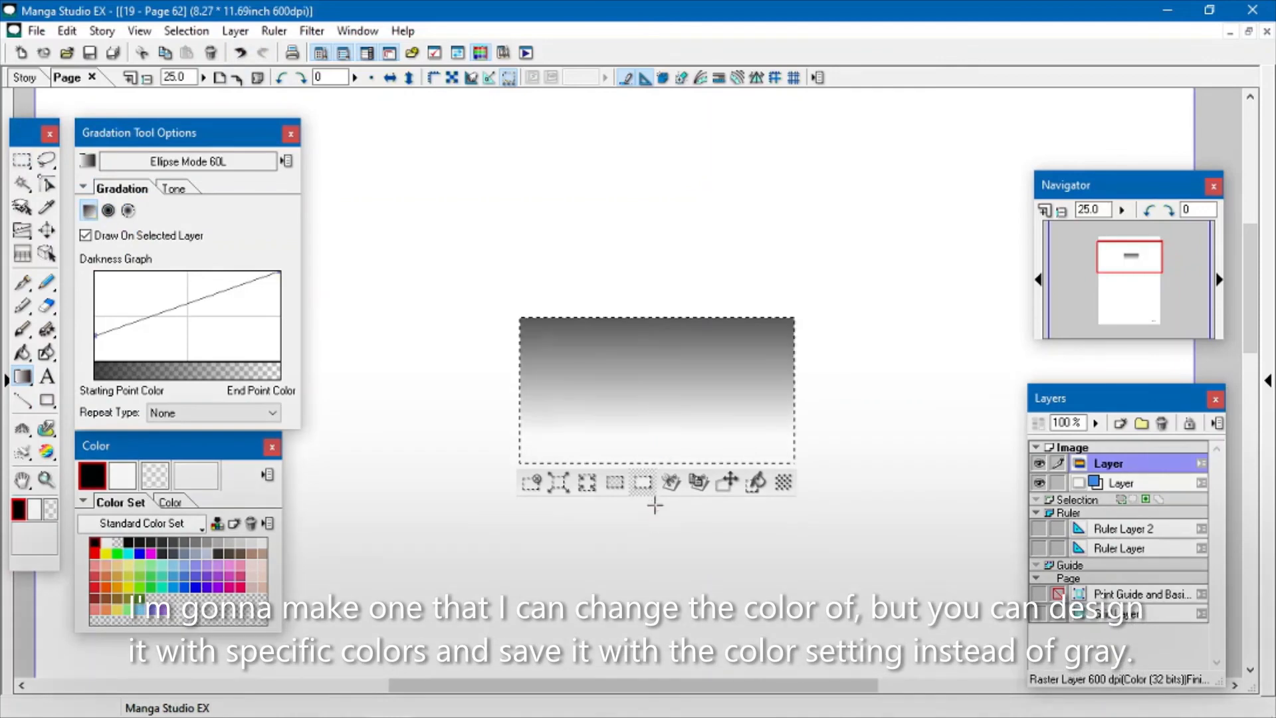
{"action": "left_click_drag", "start_coordinate": [662, 551], "coordinate": [660, 390]}
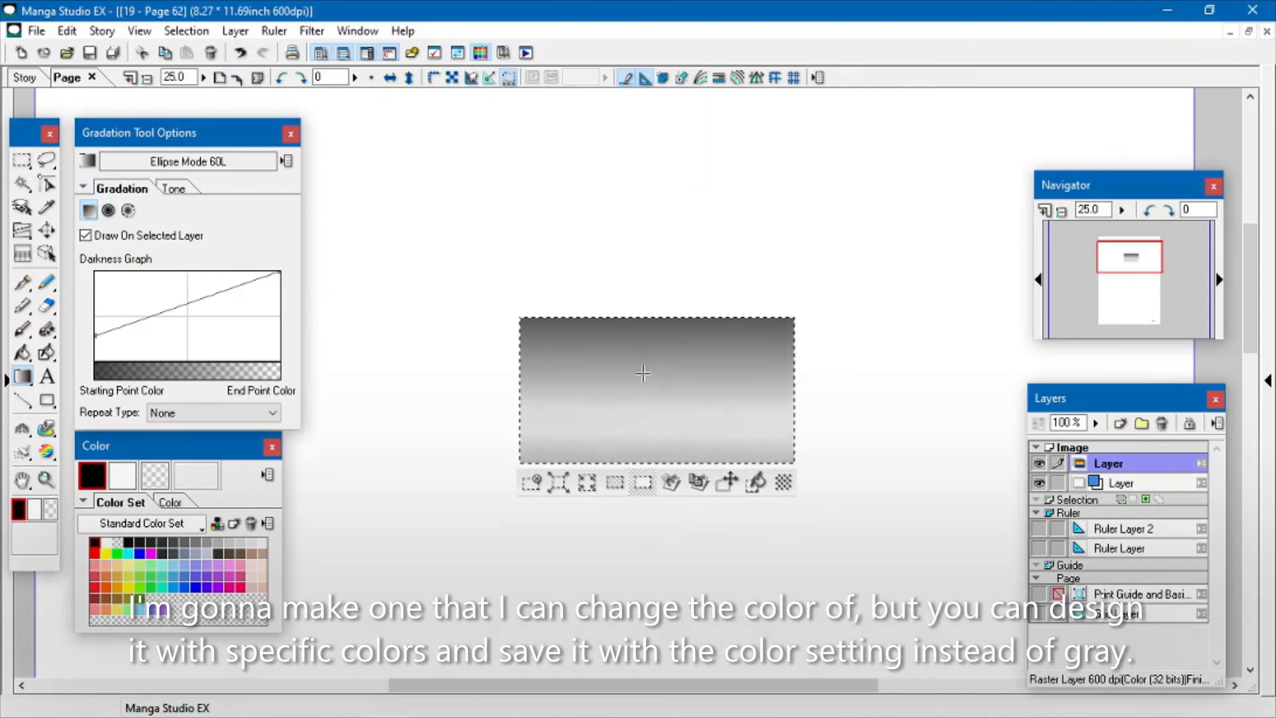
Stamp transparent hearts of varying sizes across the gradient rectangle using New Brush Pattern 2
{"action": "left_click", "coordinate": [47, 330]}
{"action": "left_click", "coordinate": [211, 162]}
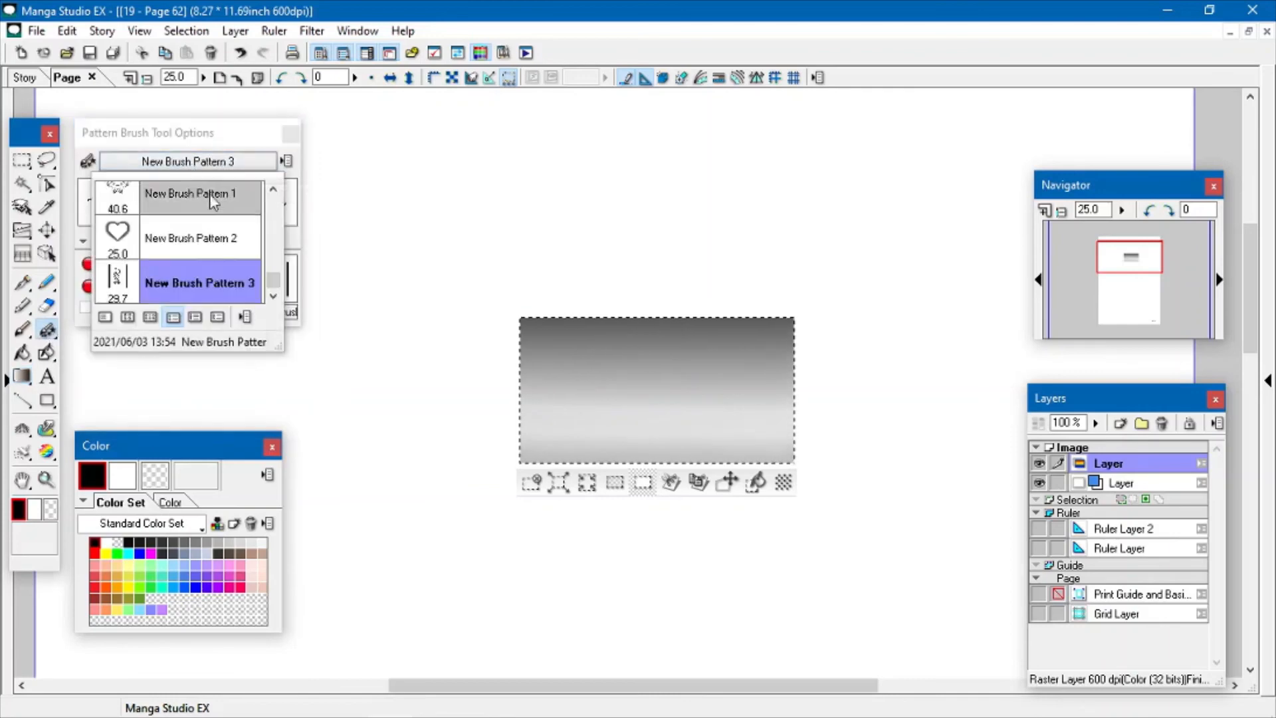
{"action": "left_click", "coordinate": [278, 279]}
{"action": "left_click_drag", "start_coordinate": [278, 279], "coordinate": [278, 293]}
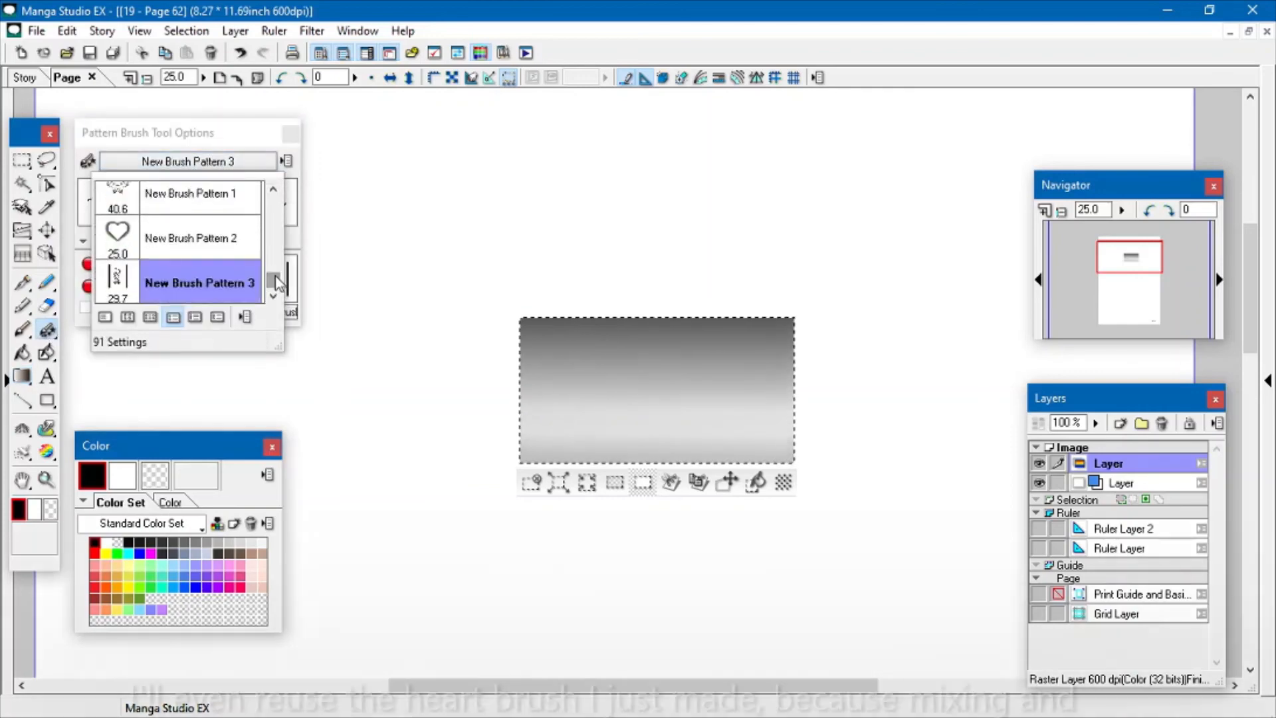
{"action": "left_click", "coordinate": [193, 237]}
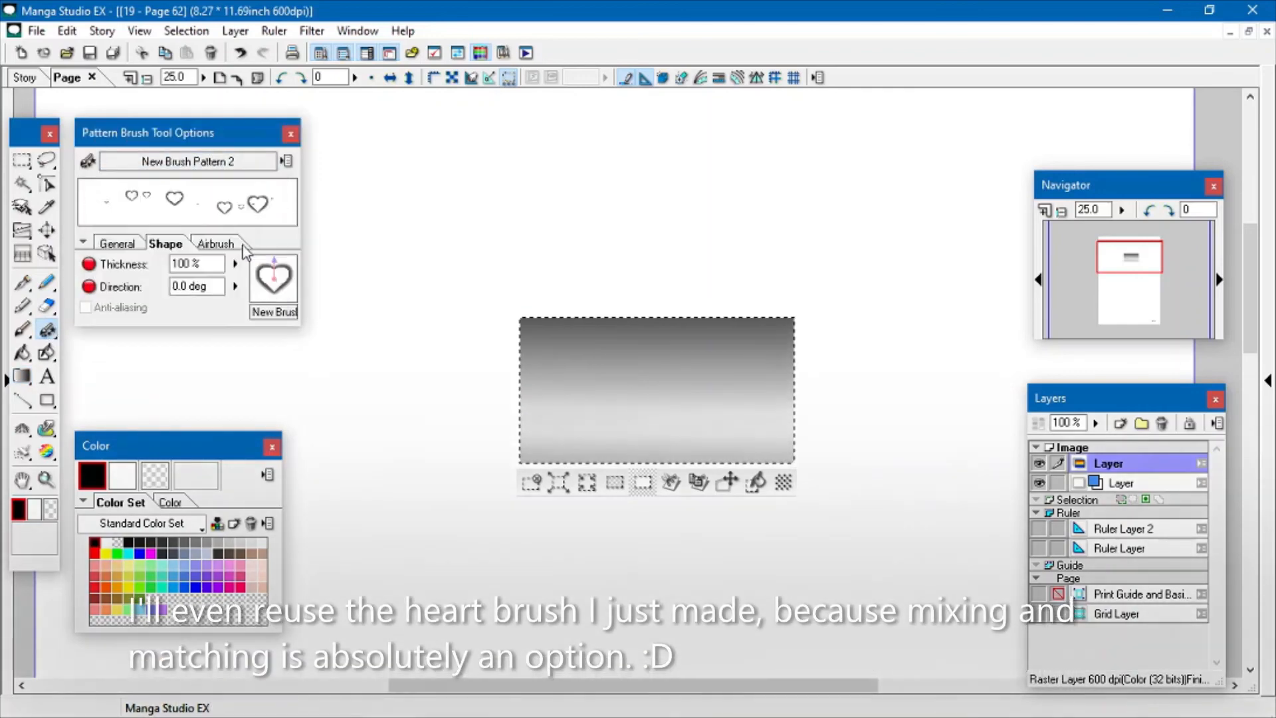
{"action": "left_click", "coordinate": [150, 481]}
{"action": "left_click", "coordinate": [583, 372]}
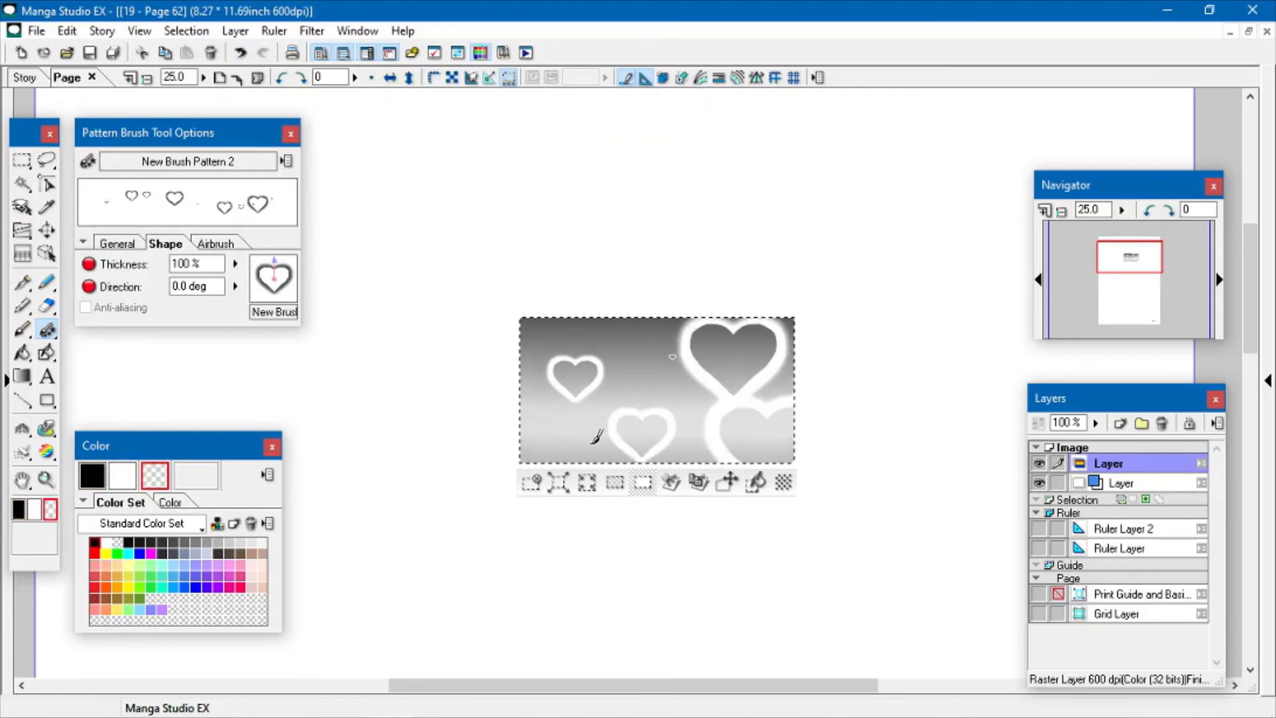
Rotate the selected heart-patterned rectangle a quarter turn so it stands vertically
{"action": "key", "text": "ctrl+t"}
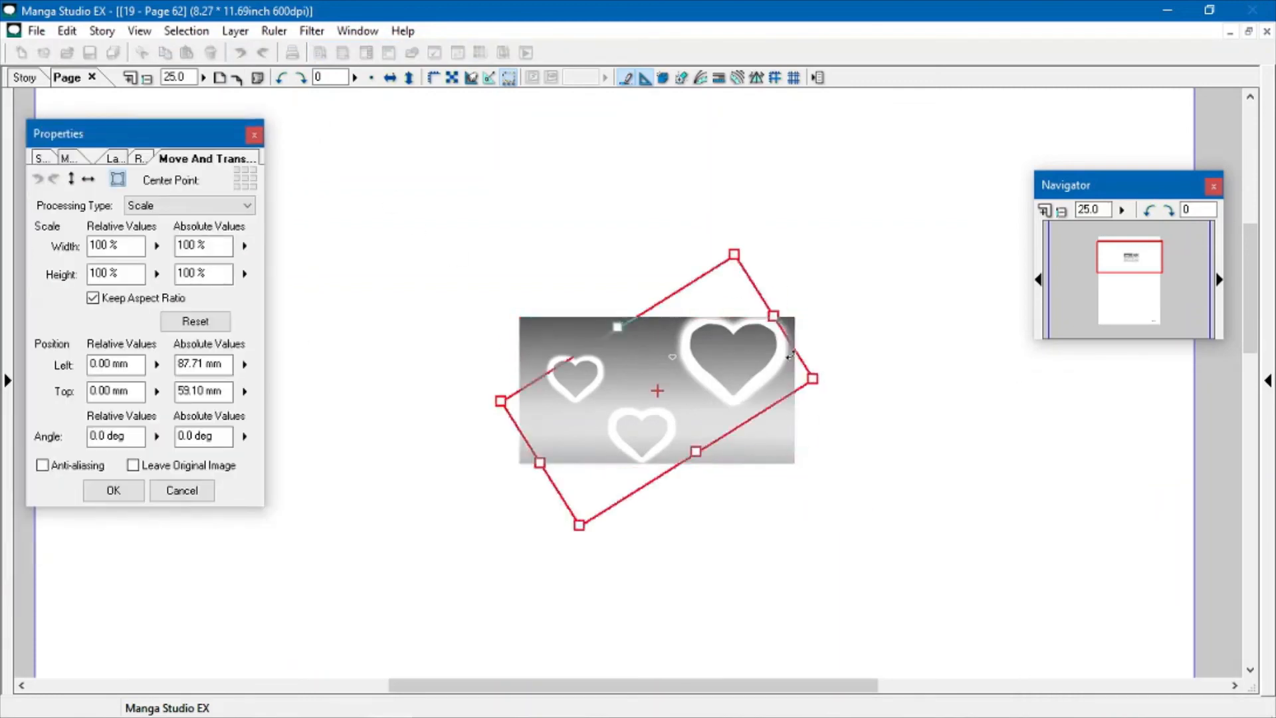
{"action": "left_click", "coordinate": [245, 436]}
{"action": "left_click", "coordinate": [257, 418]}
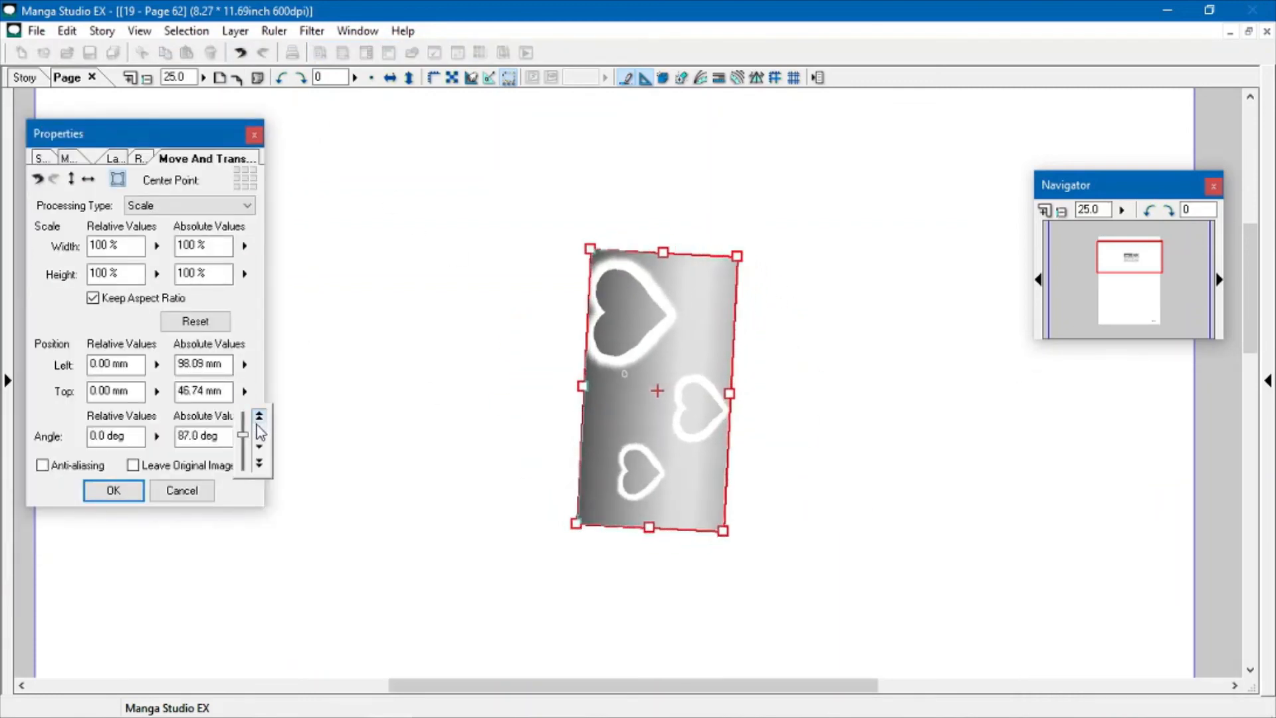
{"action": "left_click", "coordinate": [114, 491]}
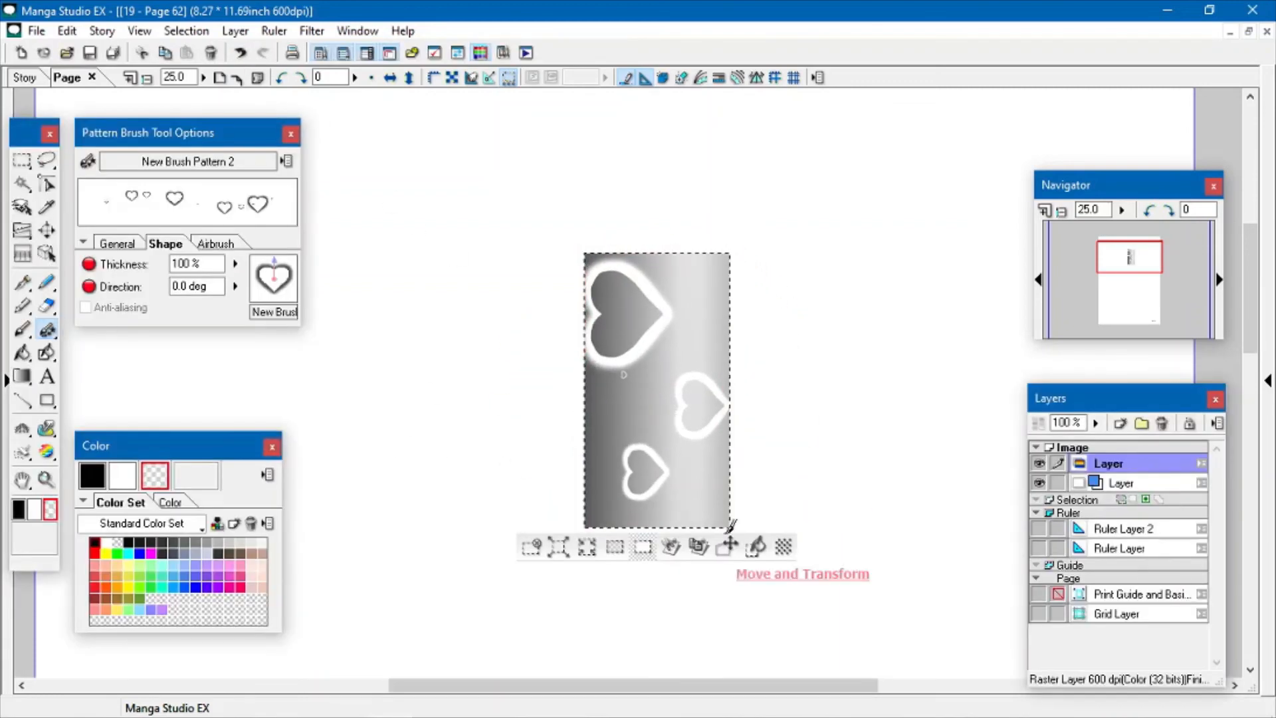
Save the selected vertical heart strip as brush material with new pattern brush tool option settings
{"action": "right_click", "coordinate": [700, 509]}
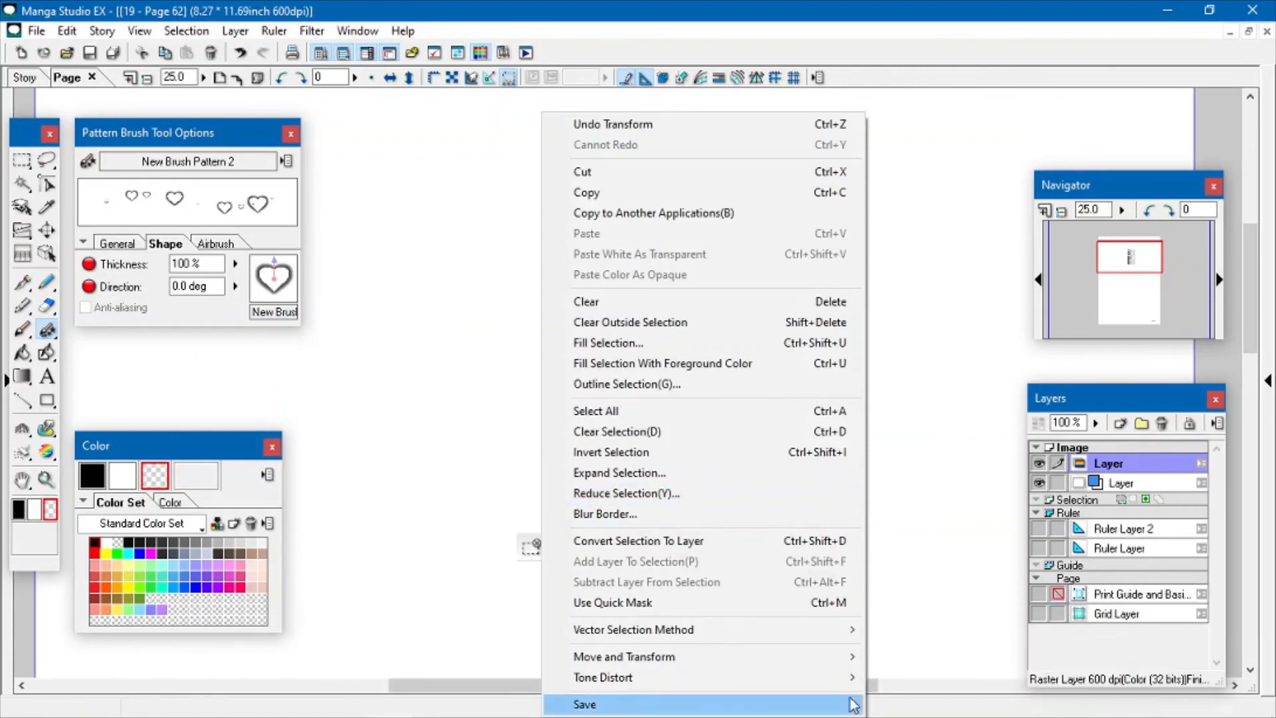
{"action": "left_click", "coordinate": [879, 703]}
{"action": "left_click", "coordinate": [705, 439]}
{"action": "left_click", "coordinate": [667, 473]}
{"action": "left_click", "coordinate": [635, 543]}
Change the style of New Brush Pattern 4 to Ribbon in its setting info
{"action": "left_click", "coordinate": [287, 160]}
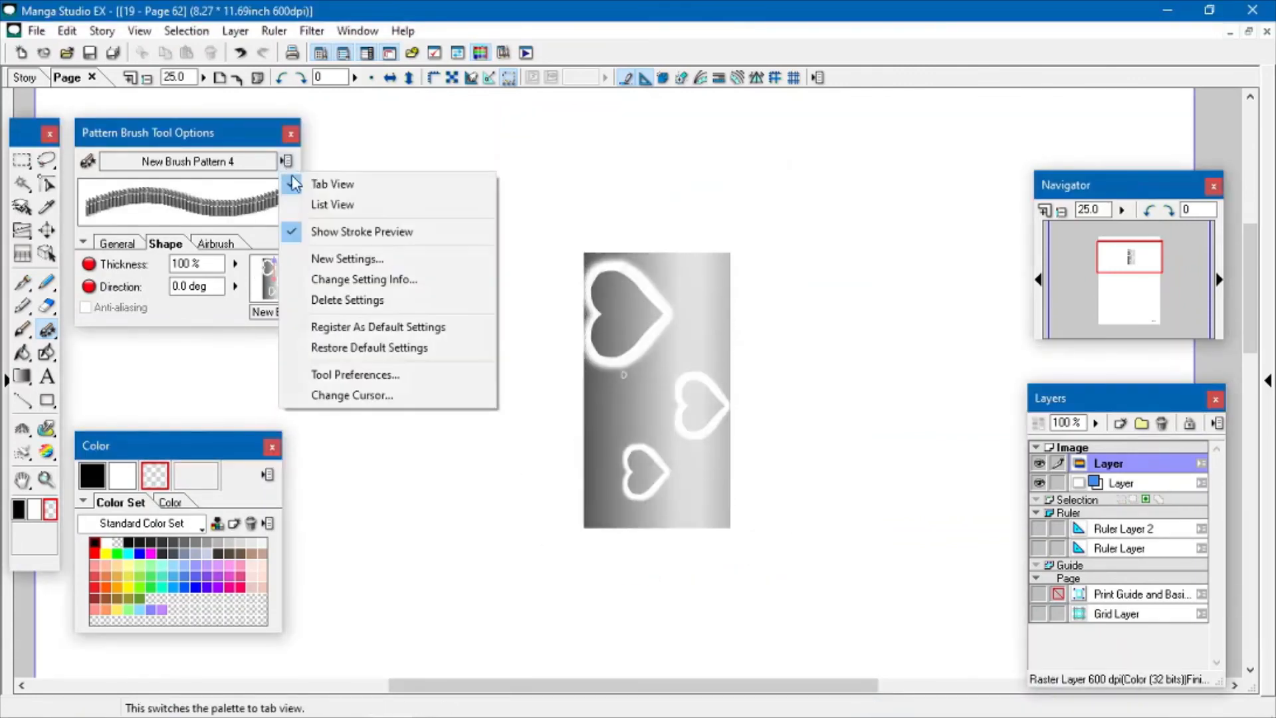
{"action": "left_click", "coordinate": [357, 280]}
{"action": "left_click", "coordinate": [526, 370]}
{"action": "left_click", "coordinate": [646, 505]}
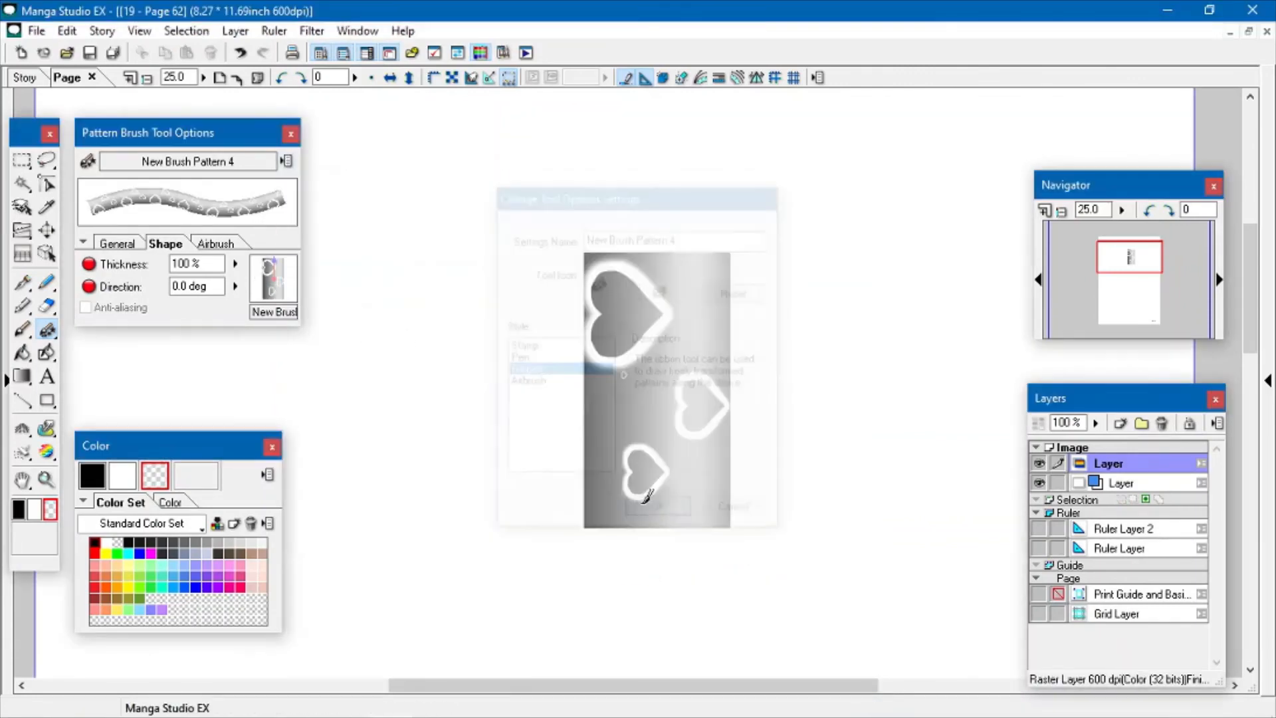
Switch the drawing color to black, test the heart ribbon brush with a long curved stroke, and undo the stroke
{"action": "left_click", "coordinate": [131, 243]}
{"action": "left_click", "coordinate": [93, 476]}
{"action": "mouse_move", "coordinate": [429, 234]}
{"action": "left_mouse_down"}
{"action": "mouse_move", "coordinate": [749, 228]}
{"action": "mouse_move", "coordinate": [802, 561]}
{"action": "left_mouse_up"}
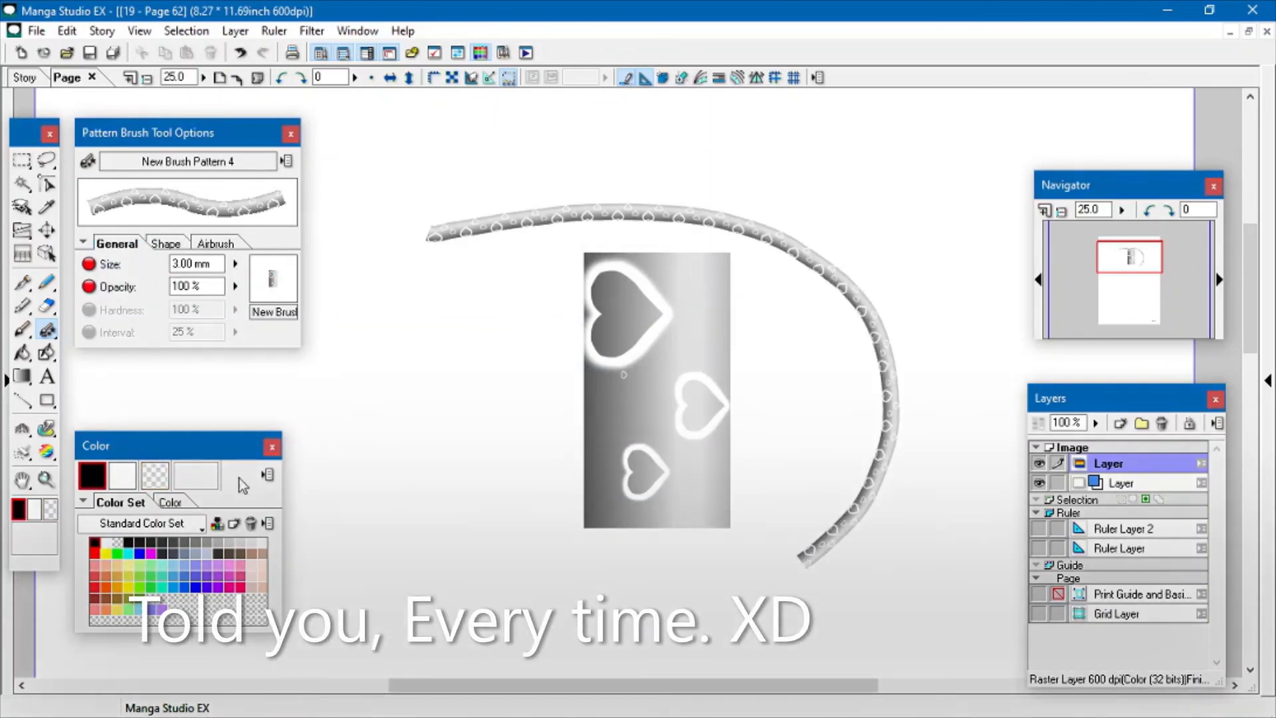
{"action": "left_click", "coordinate": [240, 53]}
Set the brush size to 15.60 mm, test it with a curved and a straight stroke, and undo both
{"action": "left_click_drag", "start_coordinate": [235, 263], "coordinate": [239, 199]}
{"action": "mouse_move", "coordinate": [399, 236]}
{"action": "left_mouse_down"}
{"action": "mouse_move", "coordinate": [628, 200]}
{"action": "mouse_move", "coordinate": [828, 542]}
{"action": "mouse_move", "coordinate": [864, 565]}
{"action": "left_mouse_up"}
{"action": "left_click_drag", "start_coordinate": [369, 433], "coordinate": [733, 403]}
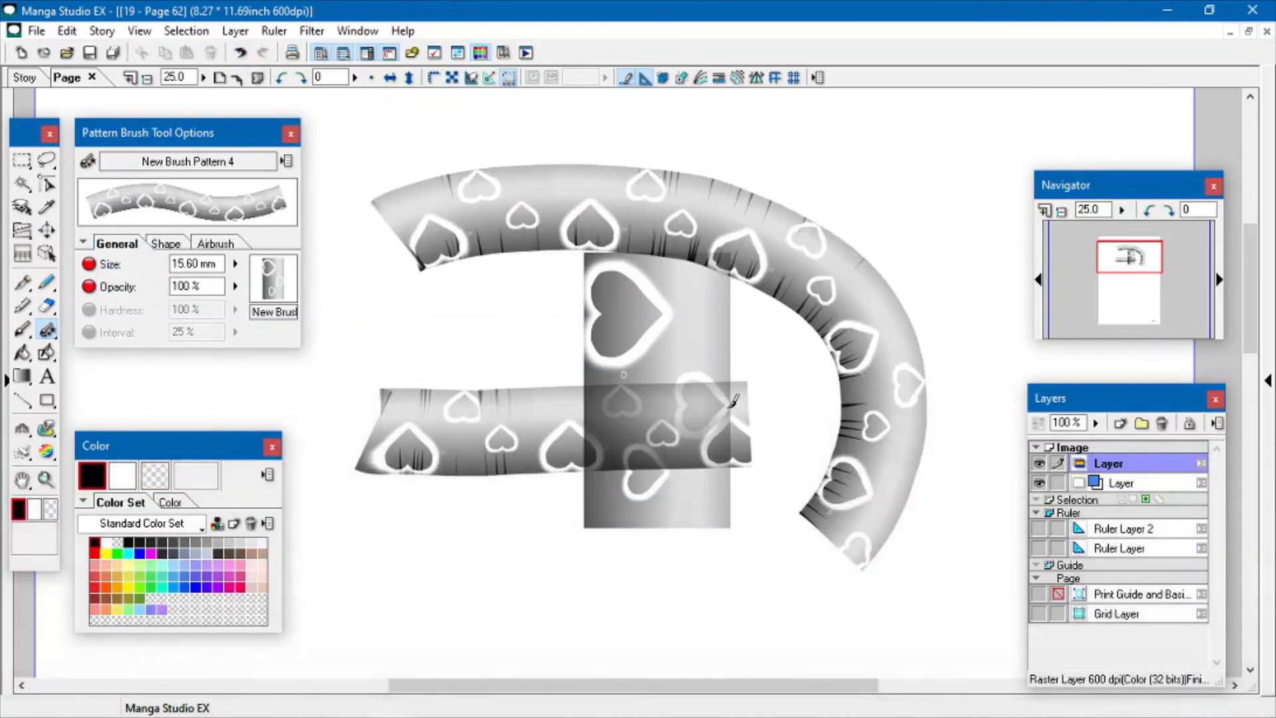
{"action": "left_click", "coordinate": [240, 52]}
{"action": "left_click", "coordinate": [240, 52]}
Test the heart ribbon brush with a straight horizontal stroke above the strip, undo it, and clear the restored selection
{"action": "left_click_drag", "start_coordinate": [418, 200], "coordinate": [772, 198]}
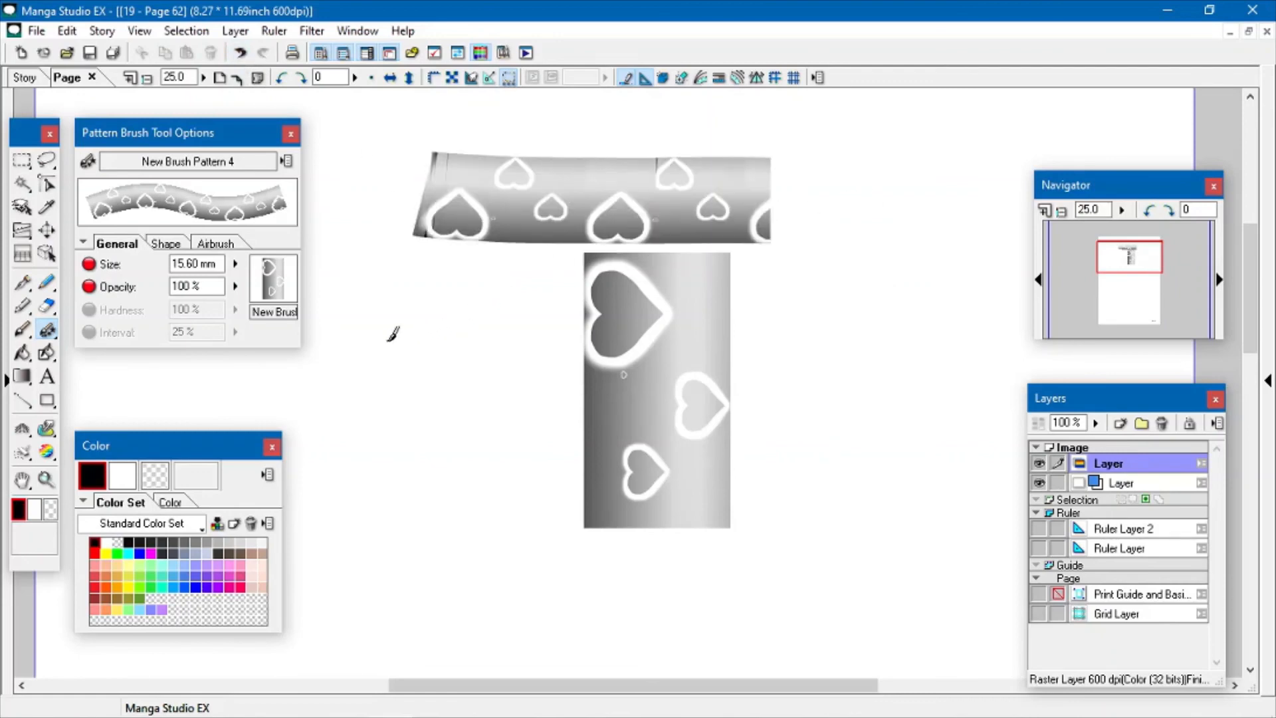
{"action": "left_click", "coordinate": [146, 77]}
{"action": "left_click", "coordinate": [240, 52]}
{"action": "left_click", "coordinate": [240, 53]}
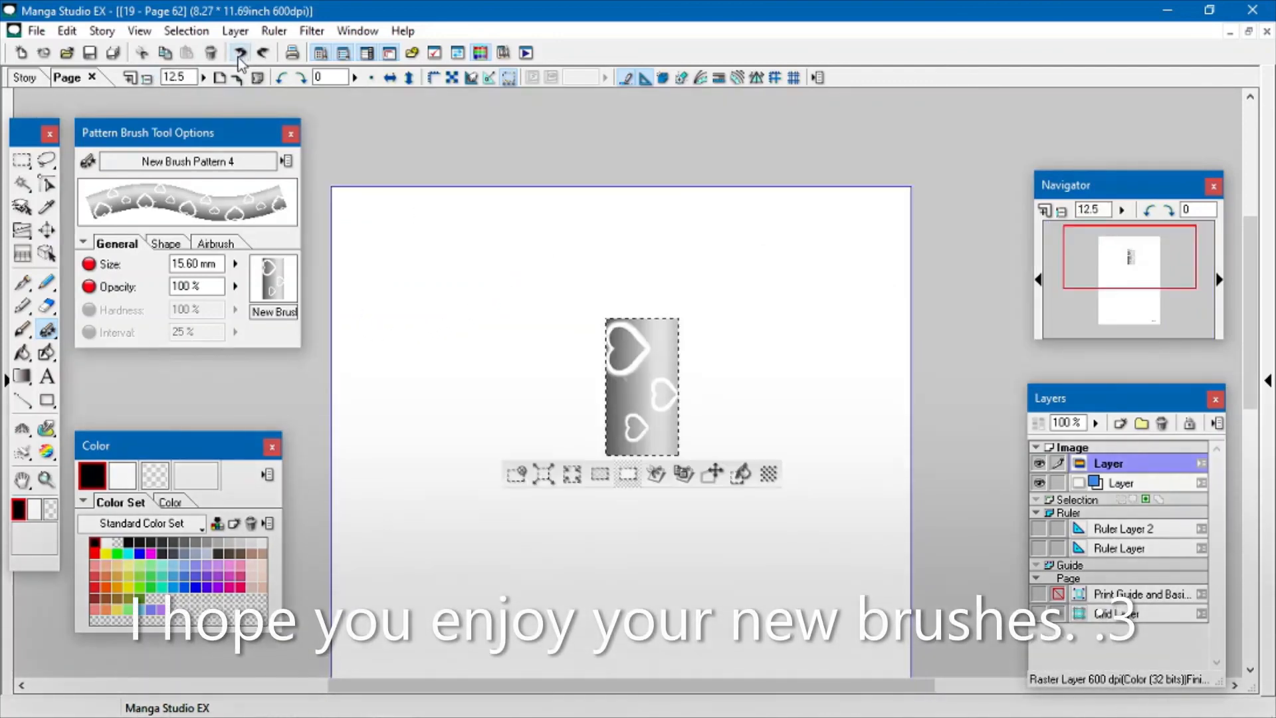
{"action": "left_click", "coordinate": [518, 472]}
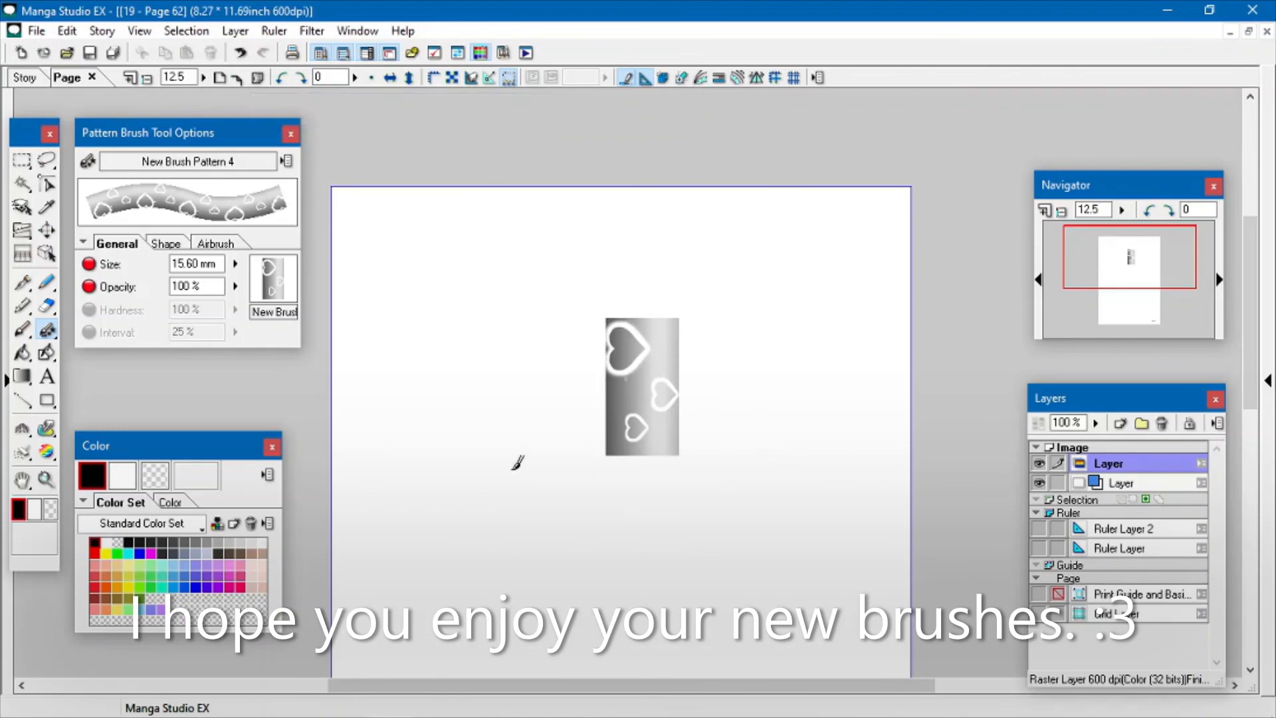
Select the vertical heart strip with the lasso
{"action": "left_click", "coordinate": [47, 160]}
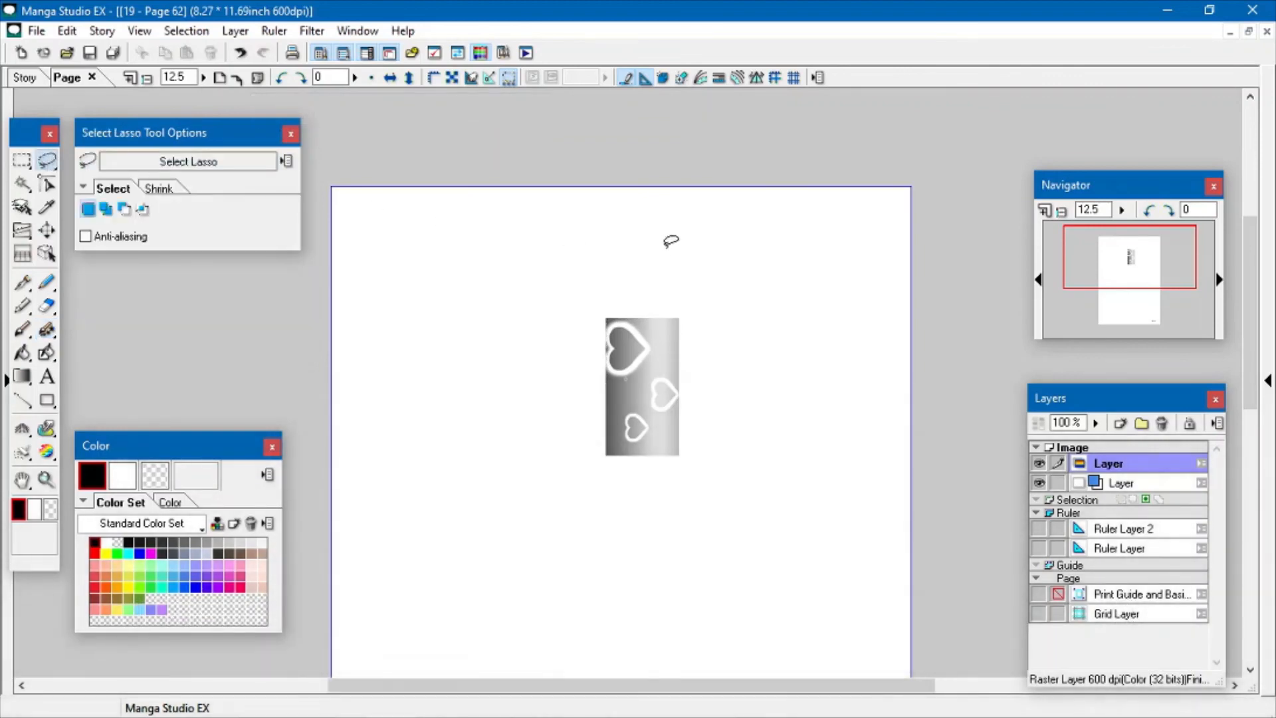
{"action": "mouse_move", "coordinate": [670, 250]}
{"action": "left_mouse_down"}
{"action": "mouse_move", "coordinate": [663, 523]}
{"action": "mouse_move", "coordinate": [703, 266]}
{"action": "mouse_move", "coordinate": [672, 251]}
{"action": "left_mouse_up"}
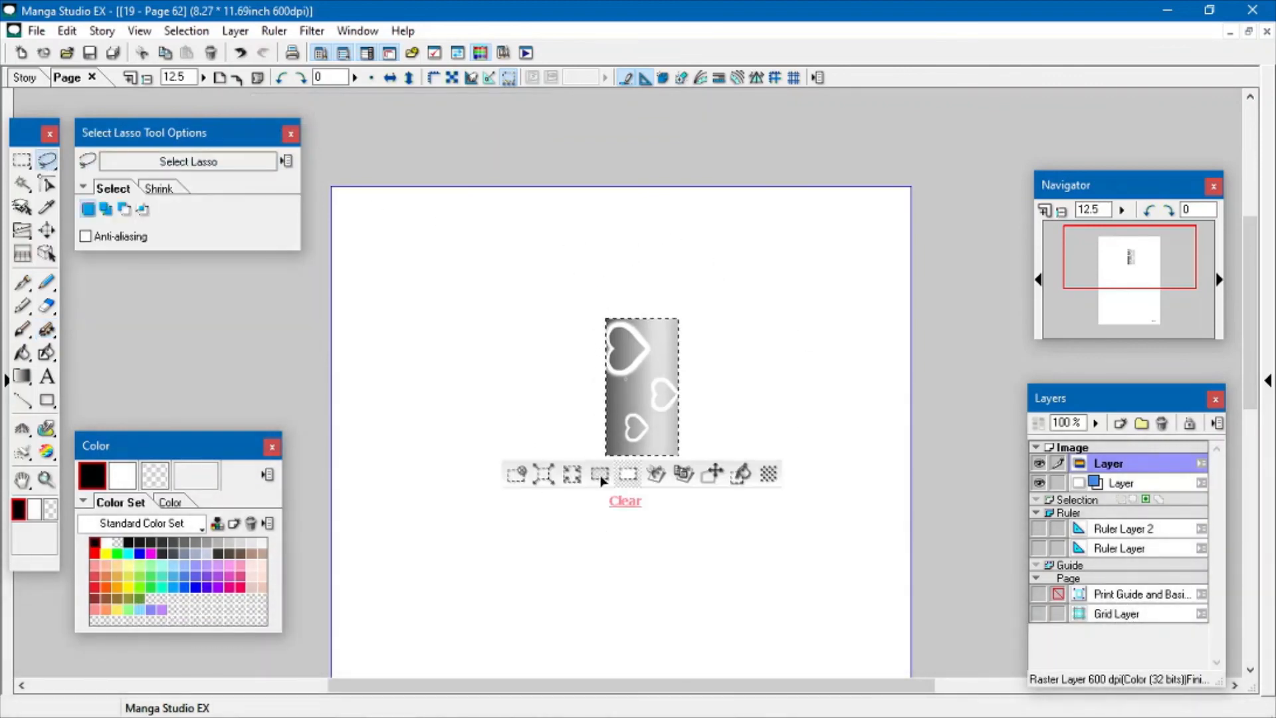